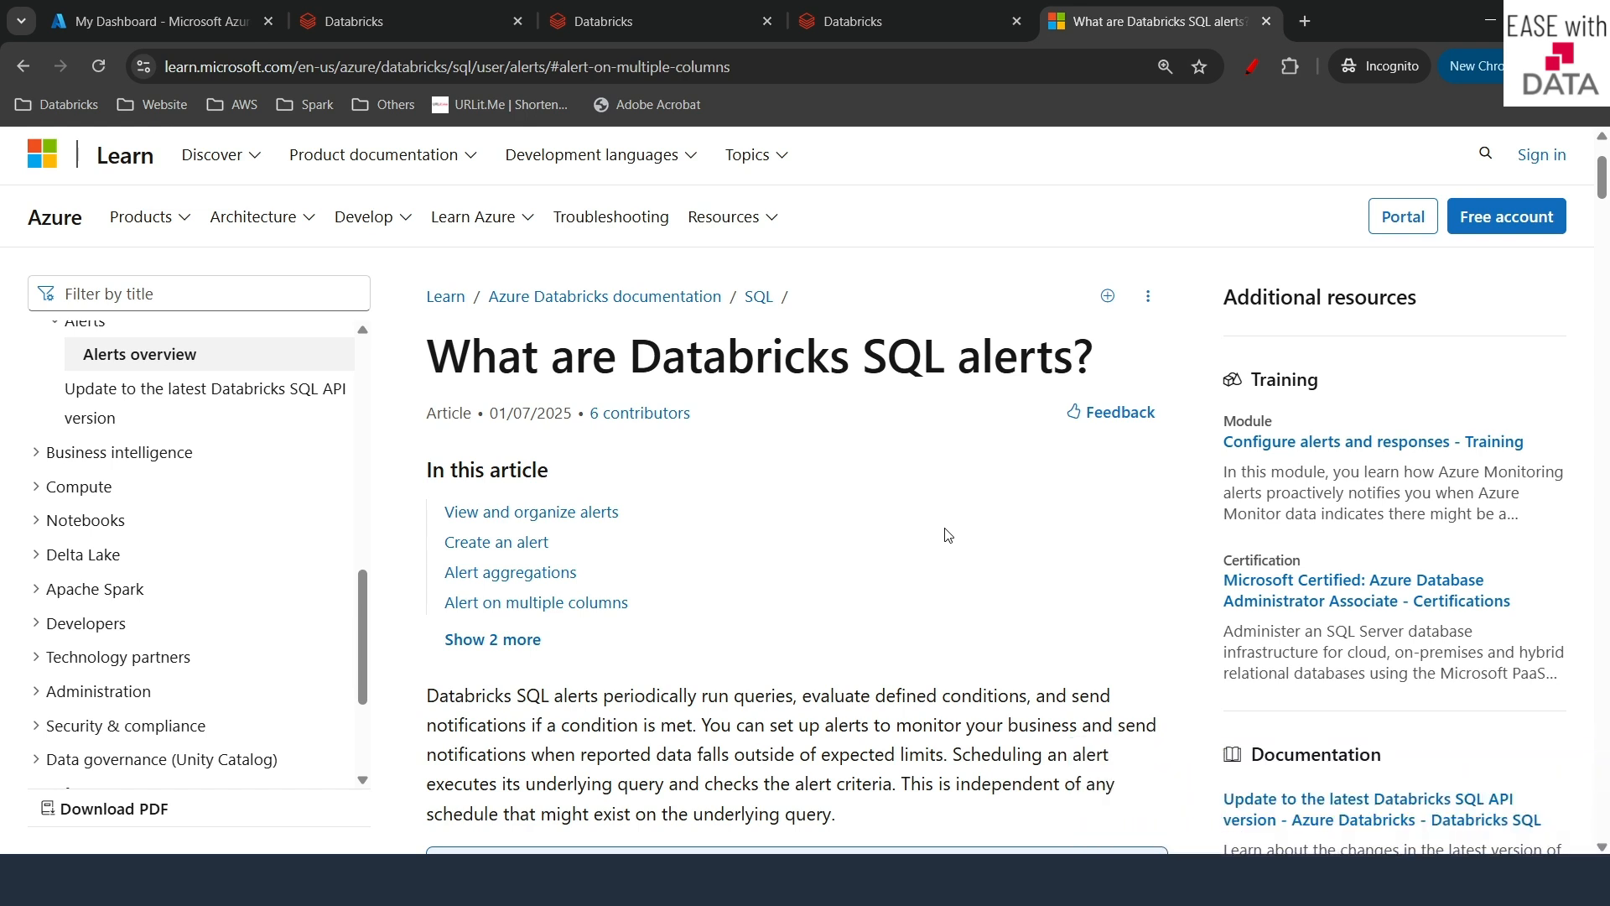
- Switch from the alerts article to the Databricks workspace tab showing the welcome page
key(ctrl+2)
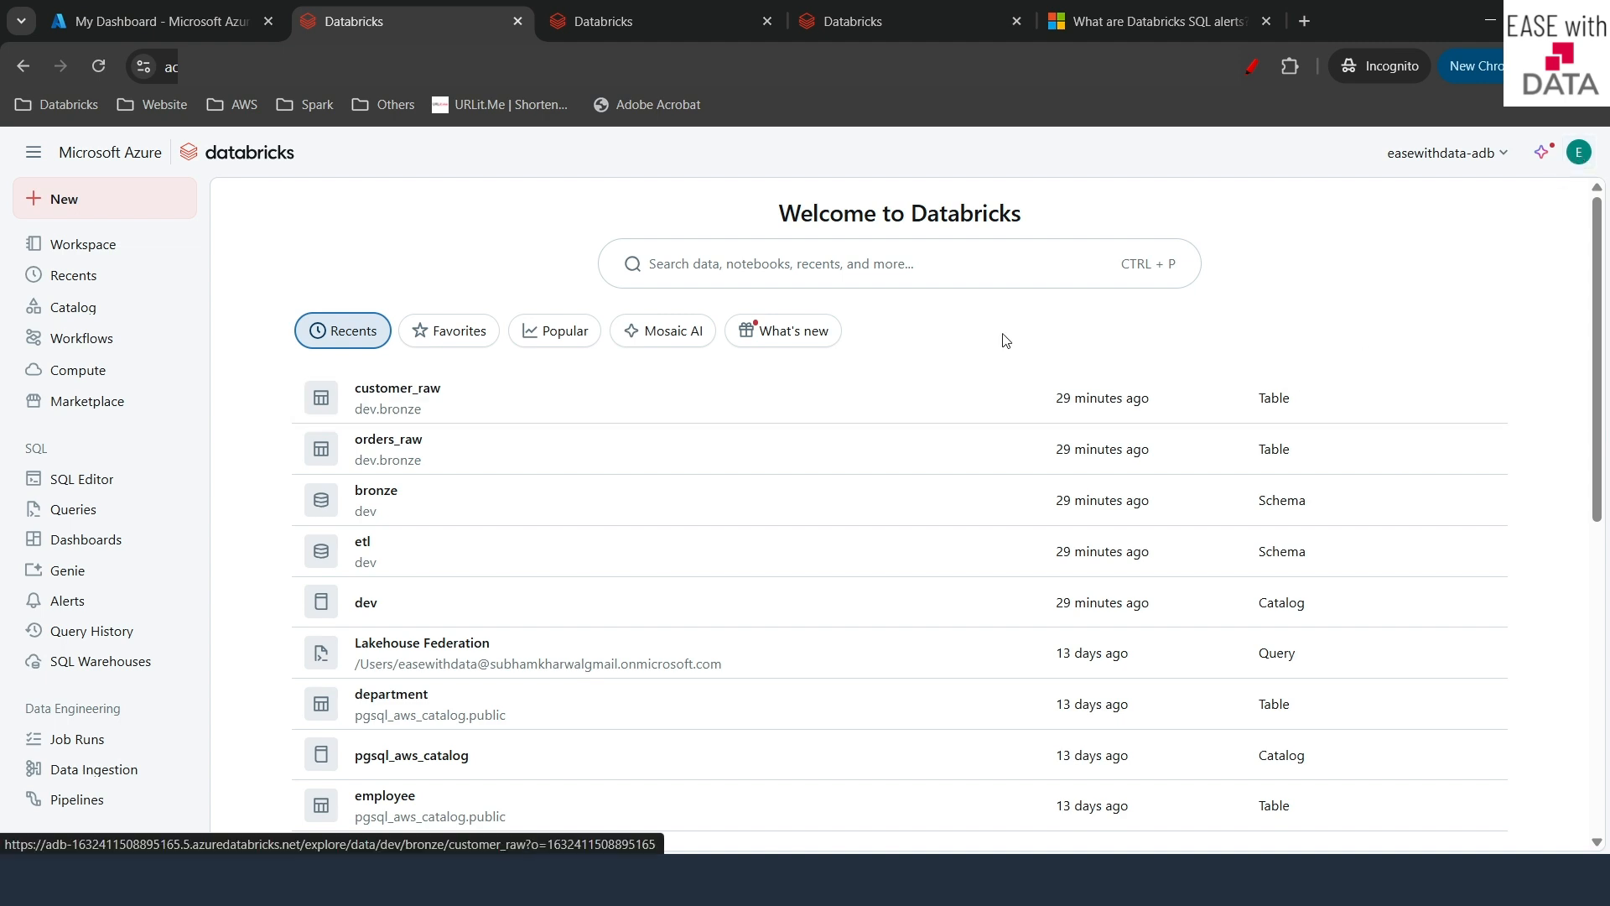
- Start a new alert from Alerts, then open the SQL editor in another workspace tab
click(80, 610)
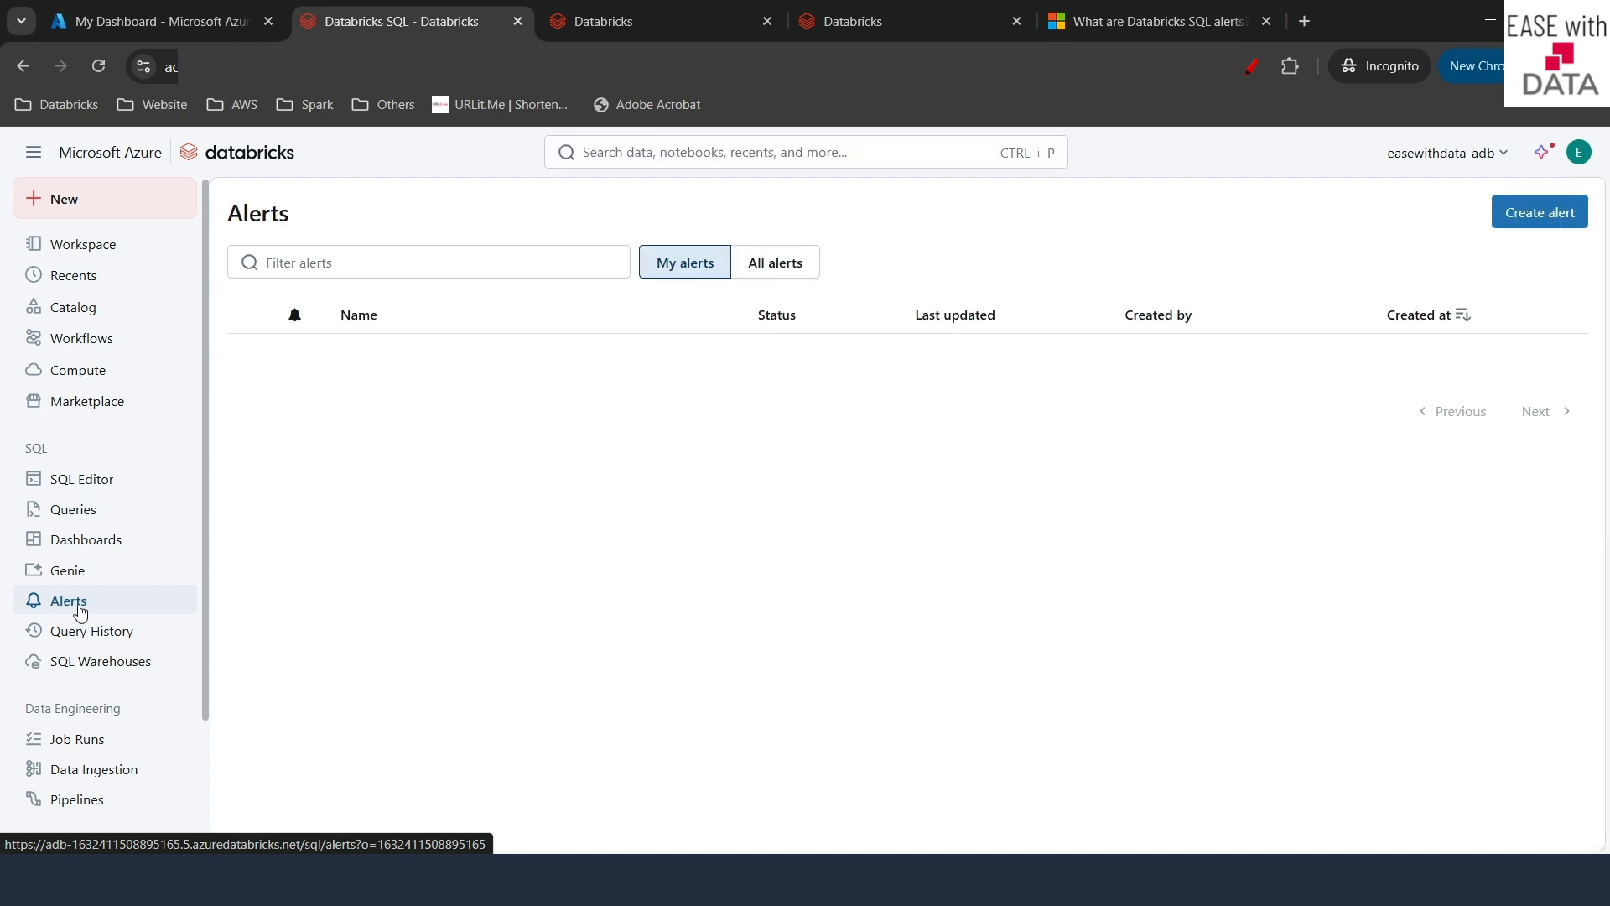
click(1553, 224)
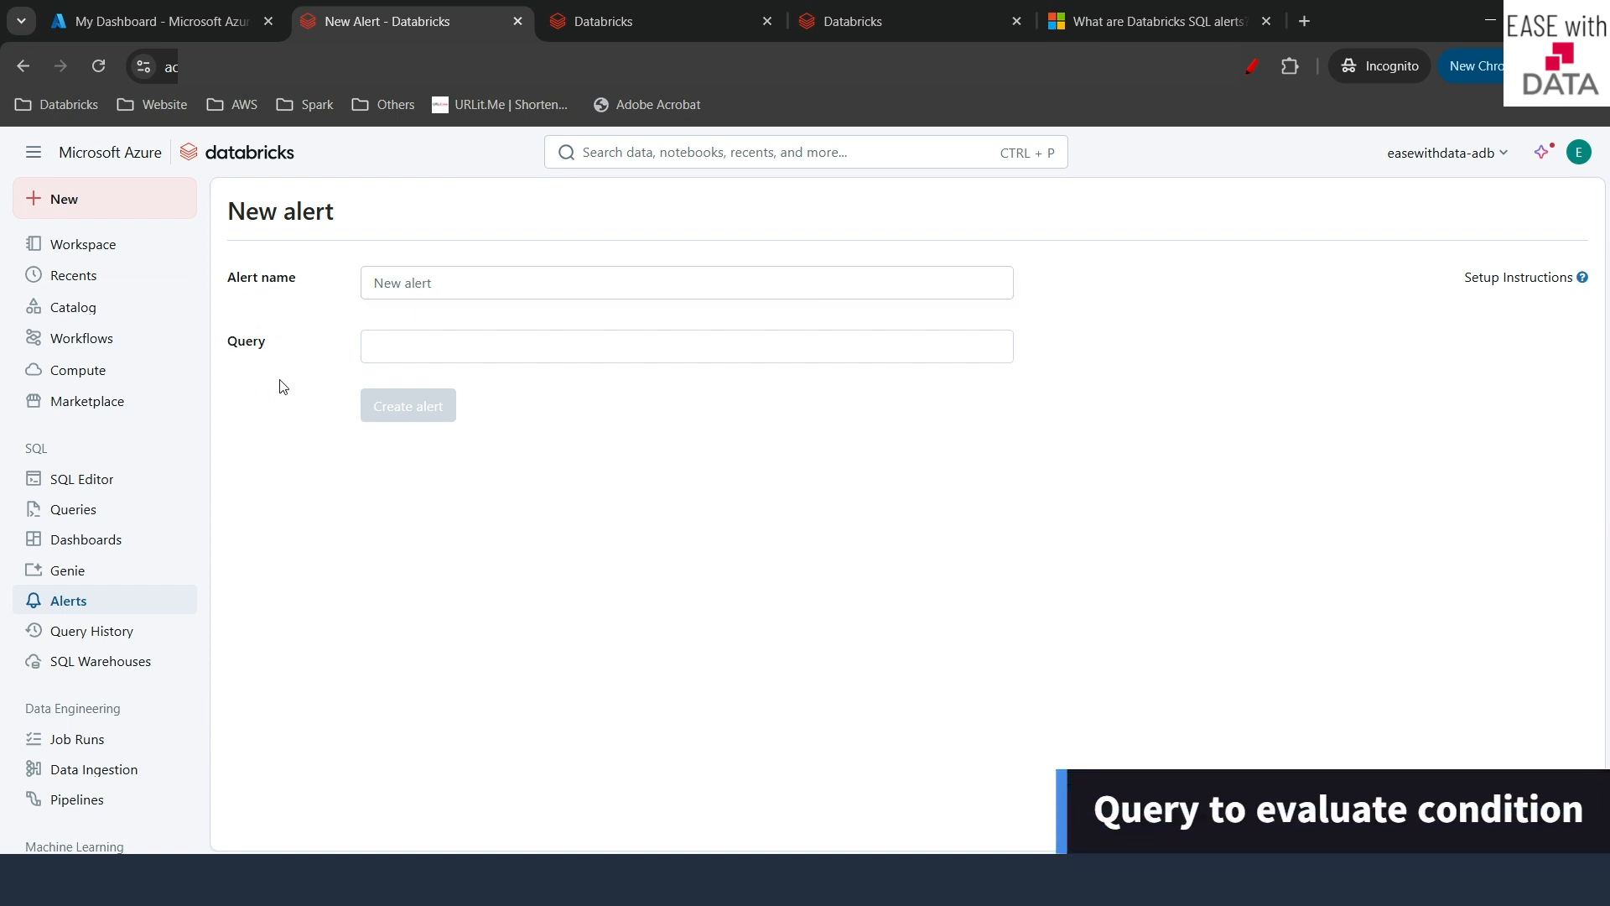
click(587, 16)
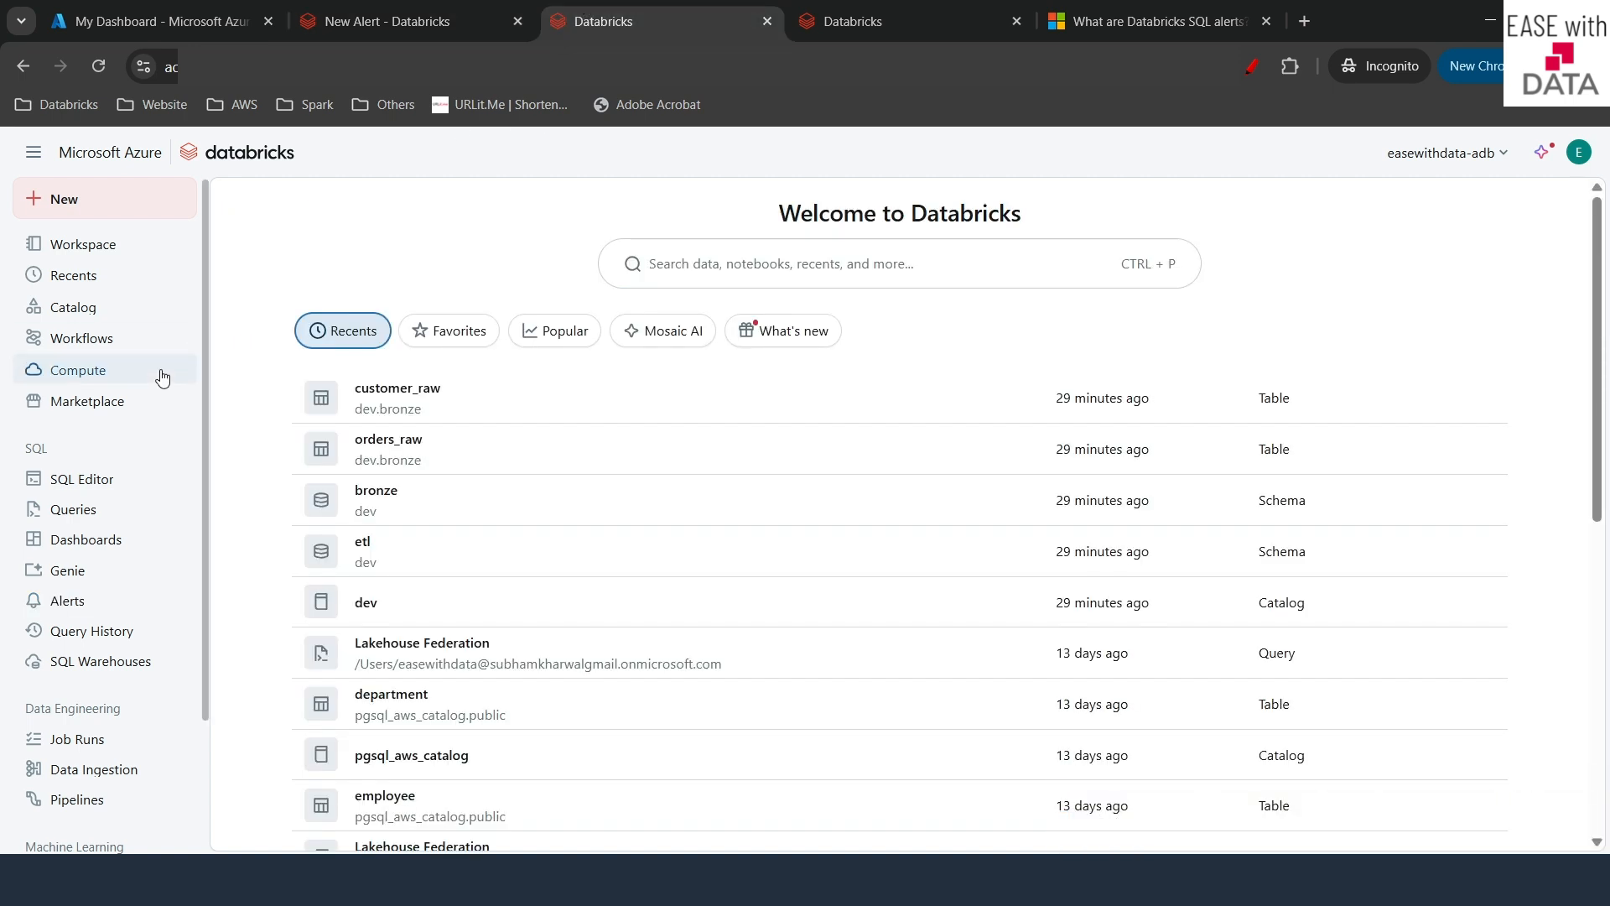
click(109, 478)
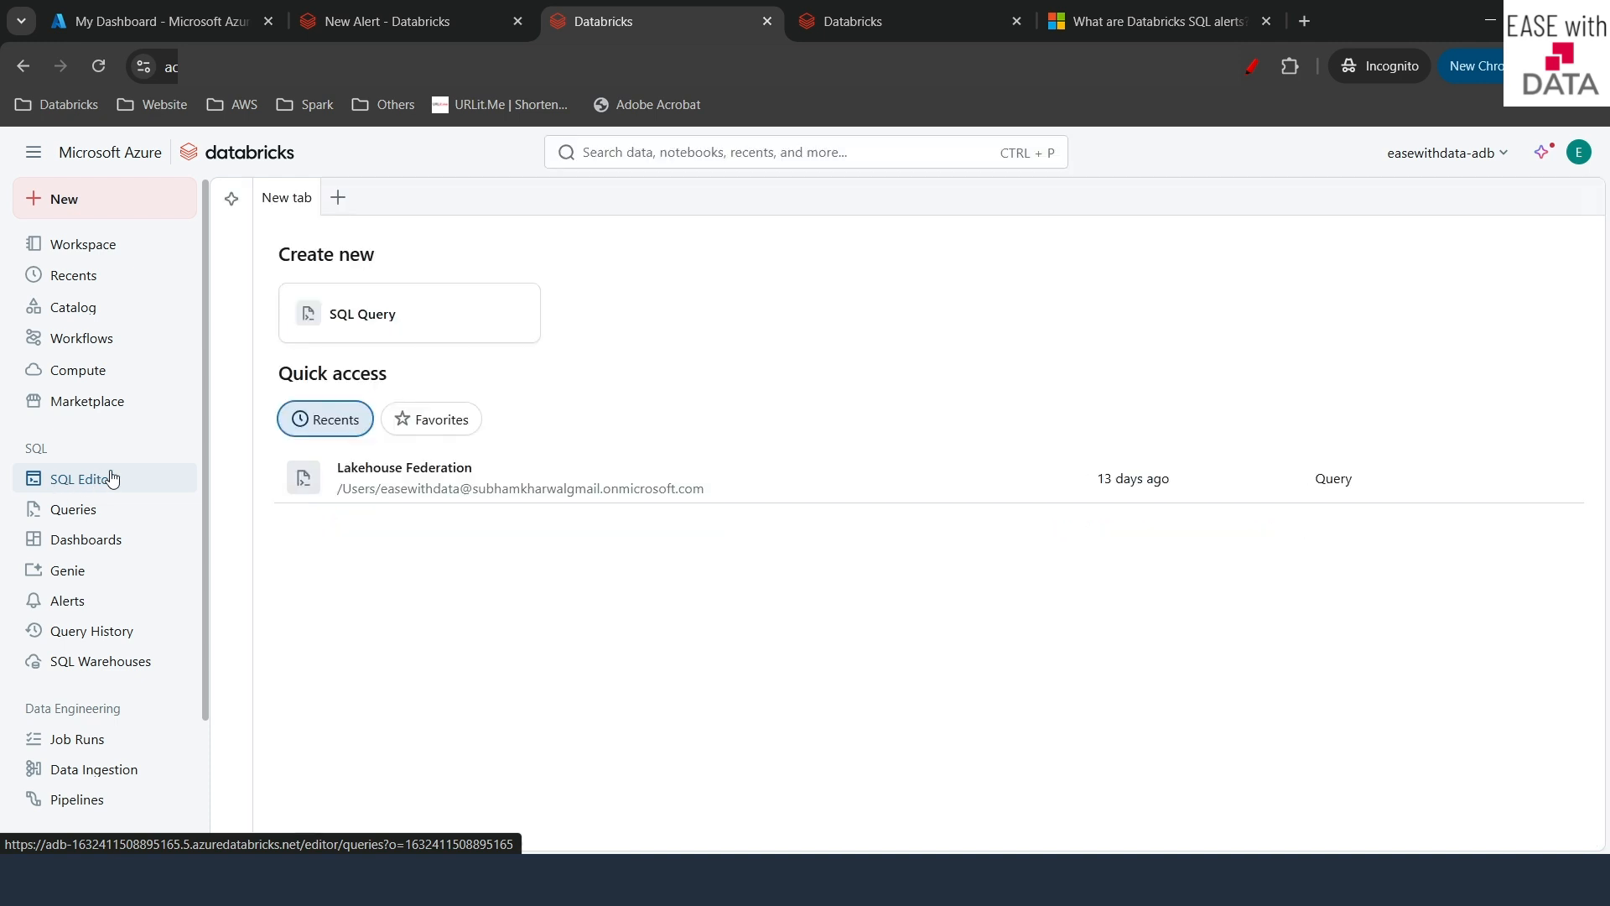
- Create a new SQL query and rename its tab to Order_Pending_Count
click(390, 322)
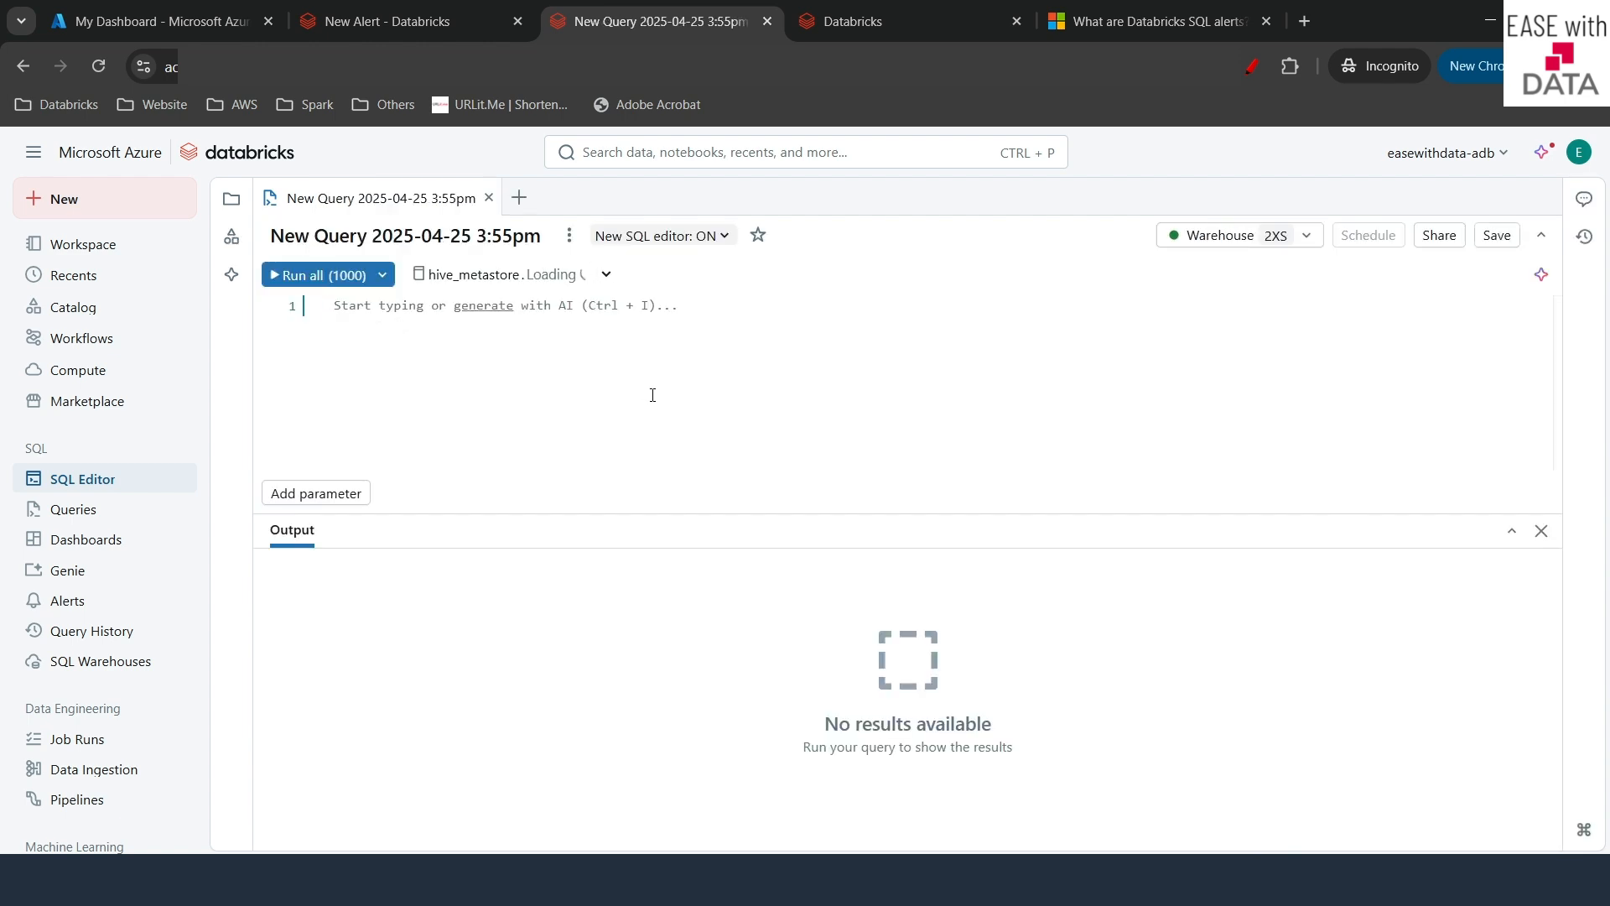
double_click(420, 198)
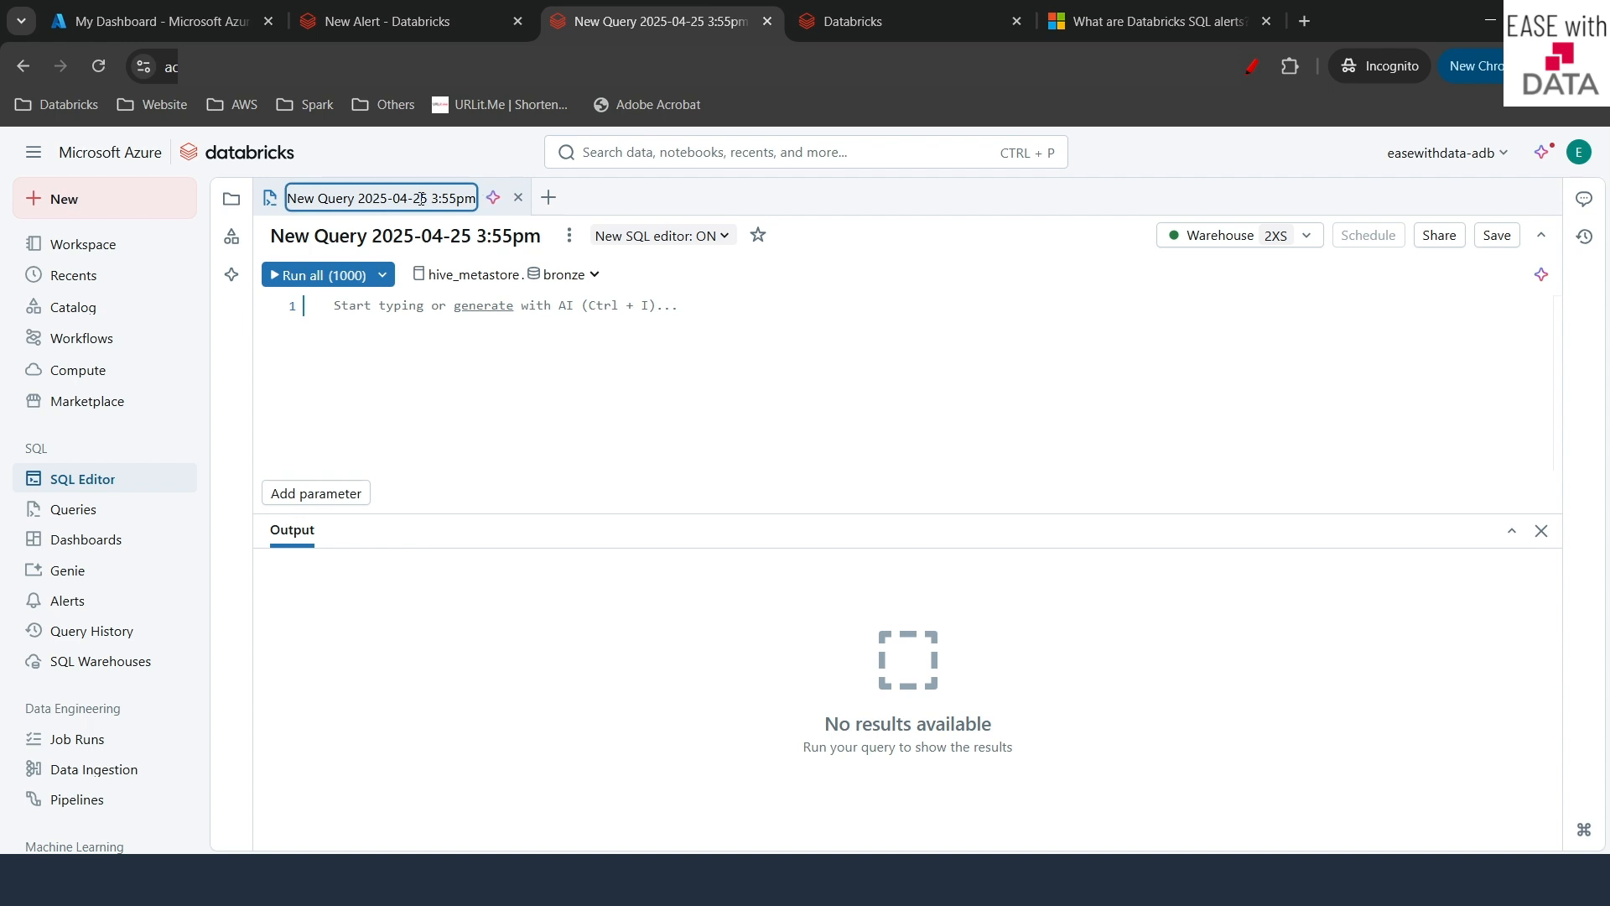
key(ctrl+a)
key(BackSpace)
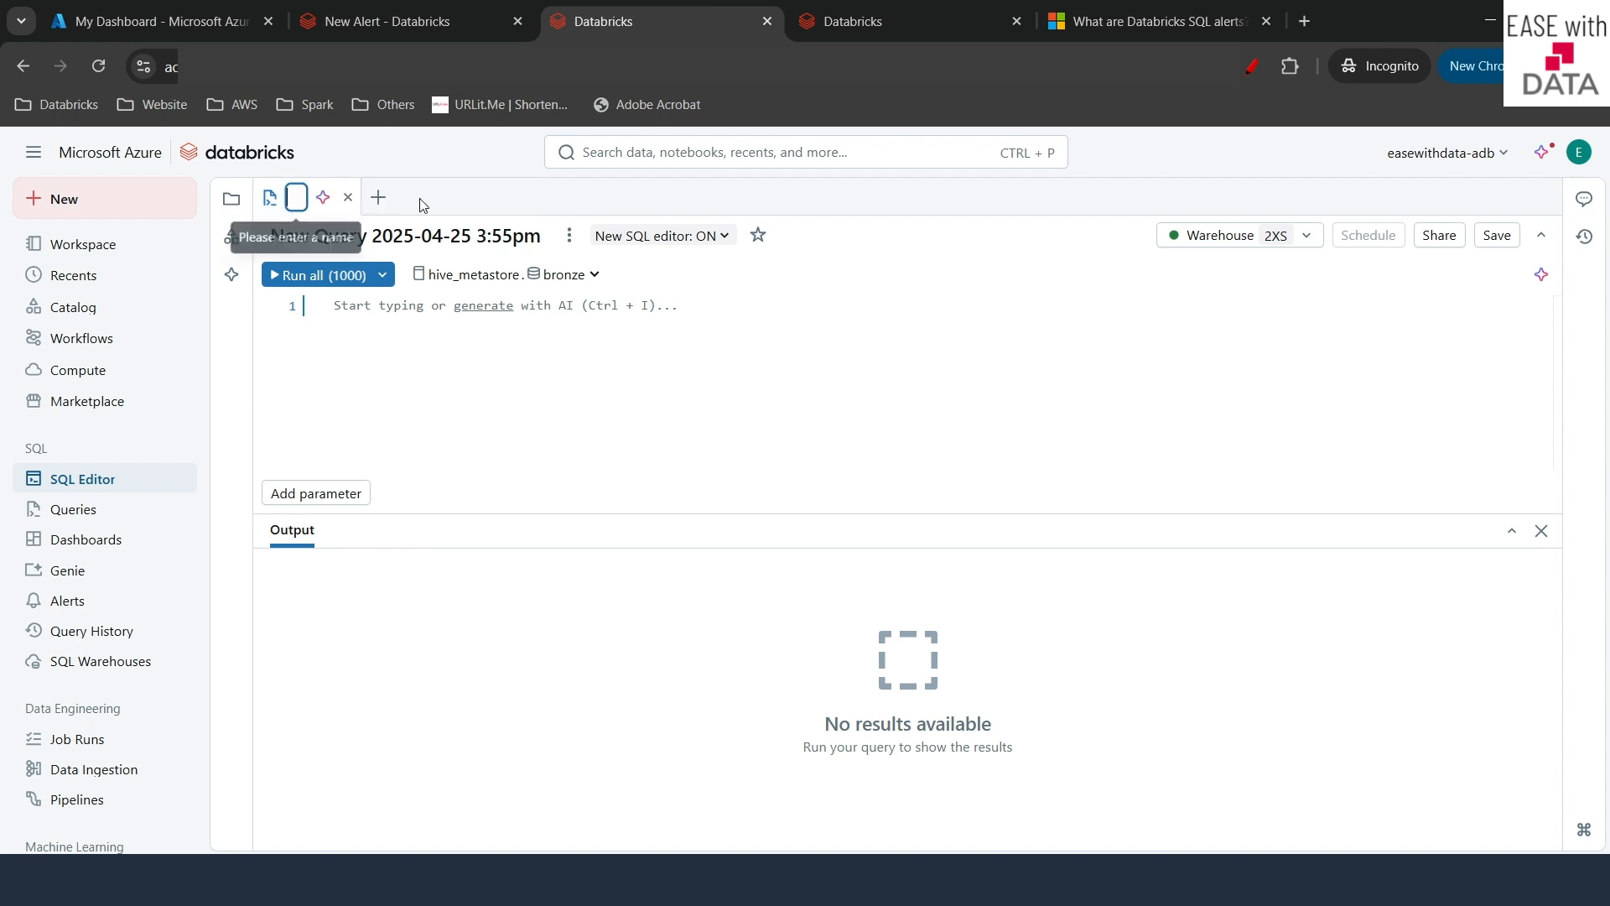
text(Order_Pending_Count)
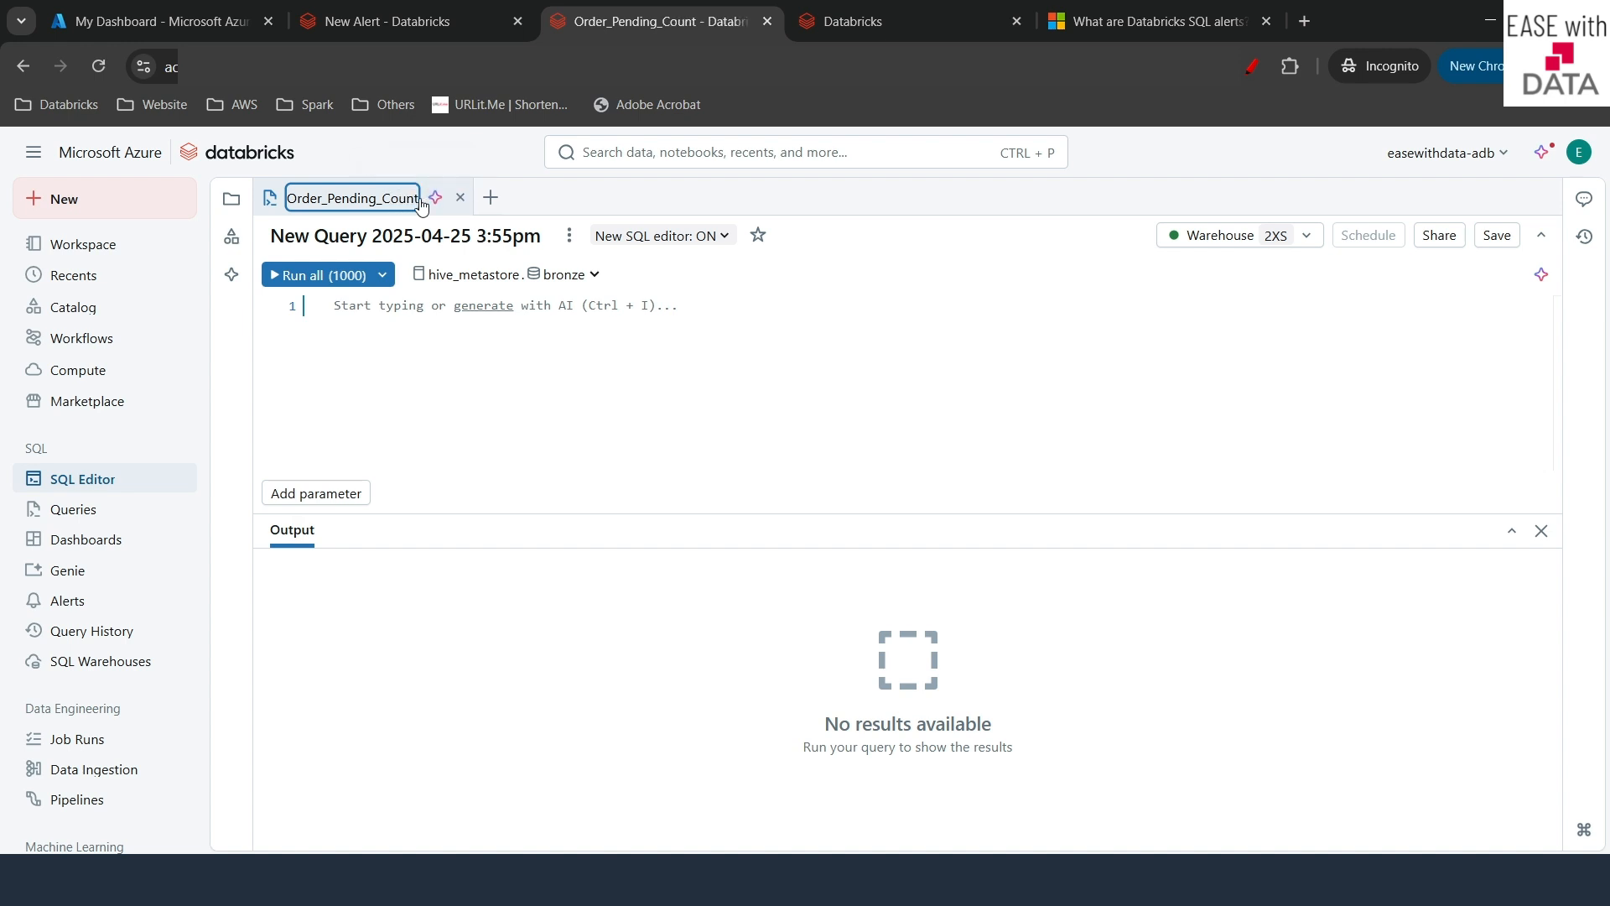
key(Return)
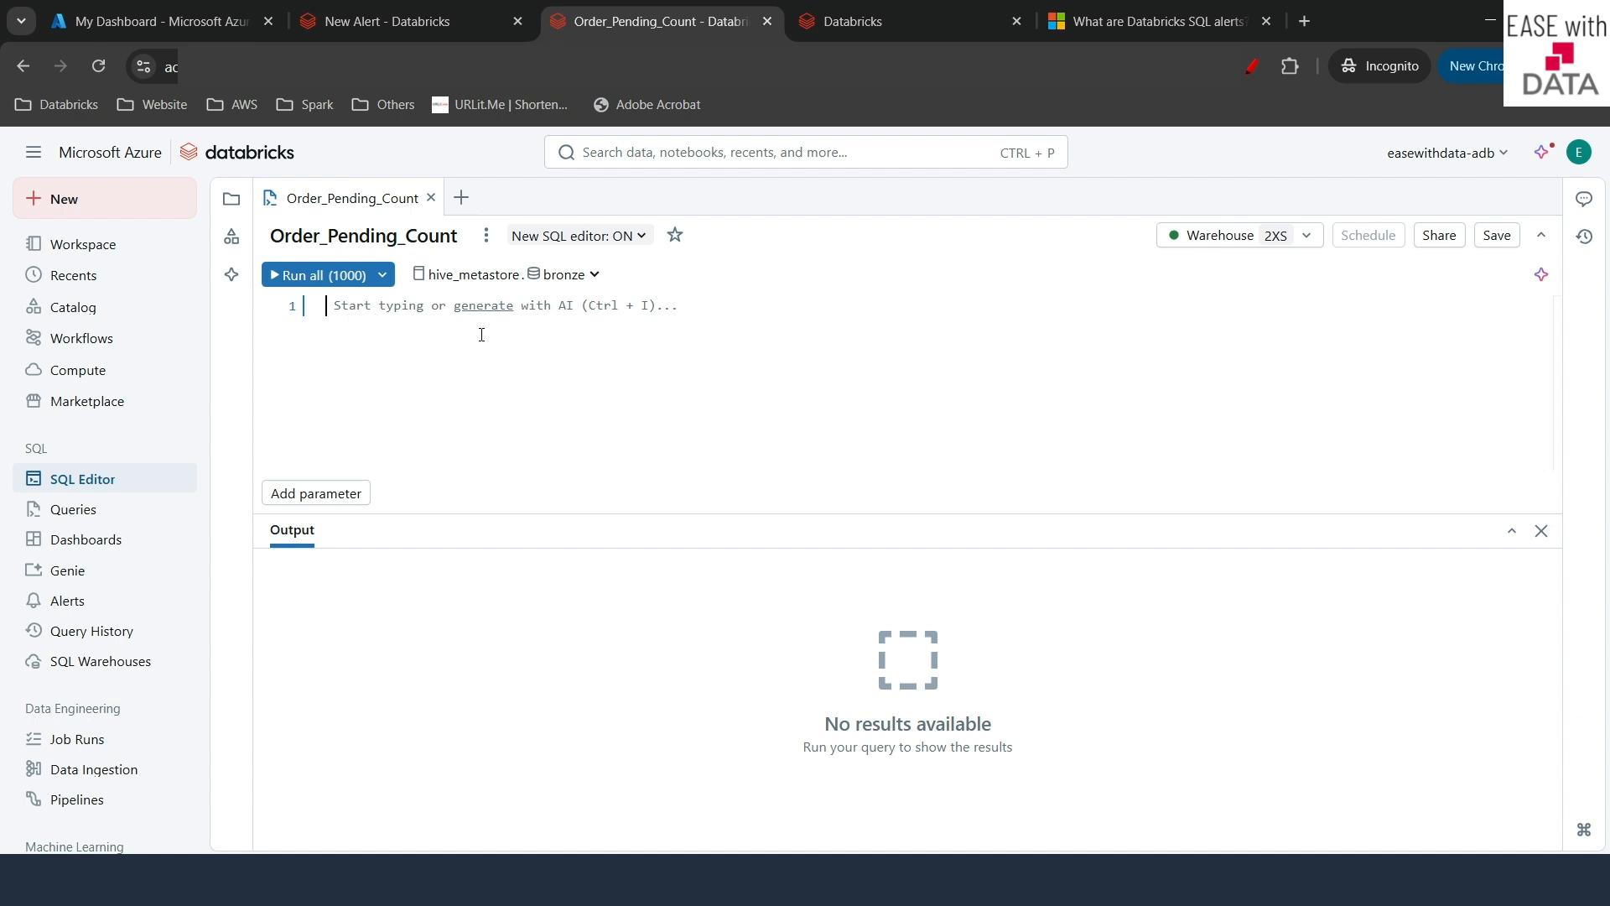
- Browse the Catalog panel down to the tables in dev > bronze
click(232, 237)
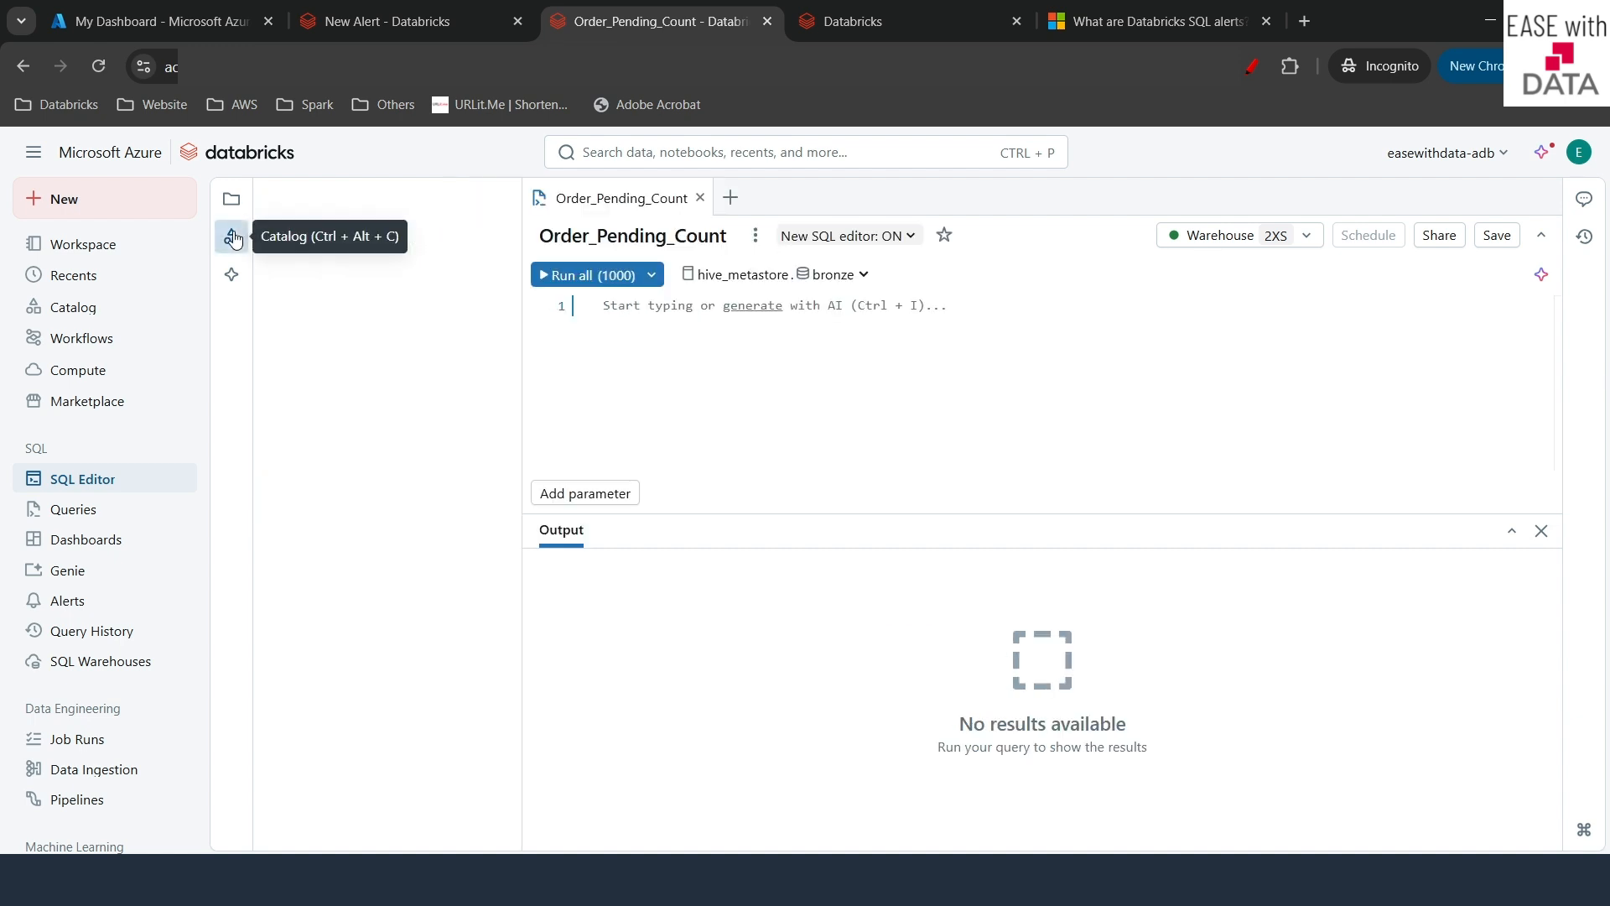
click(286, 415)
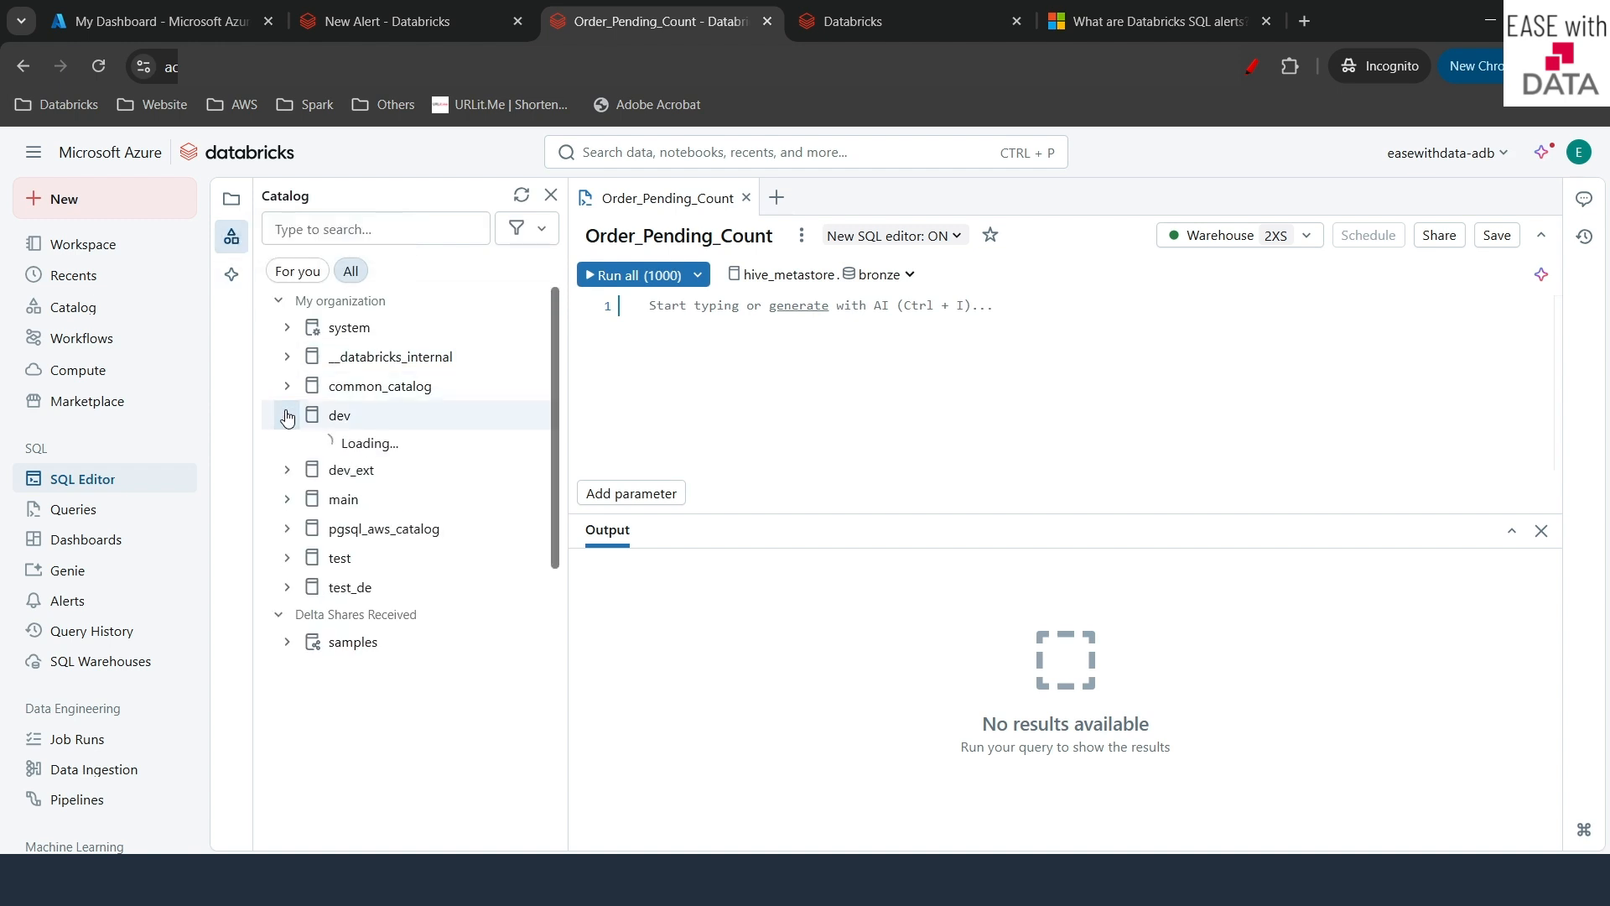
click(294, 451)
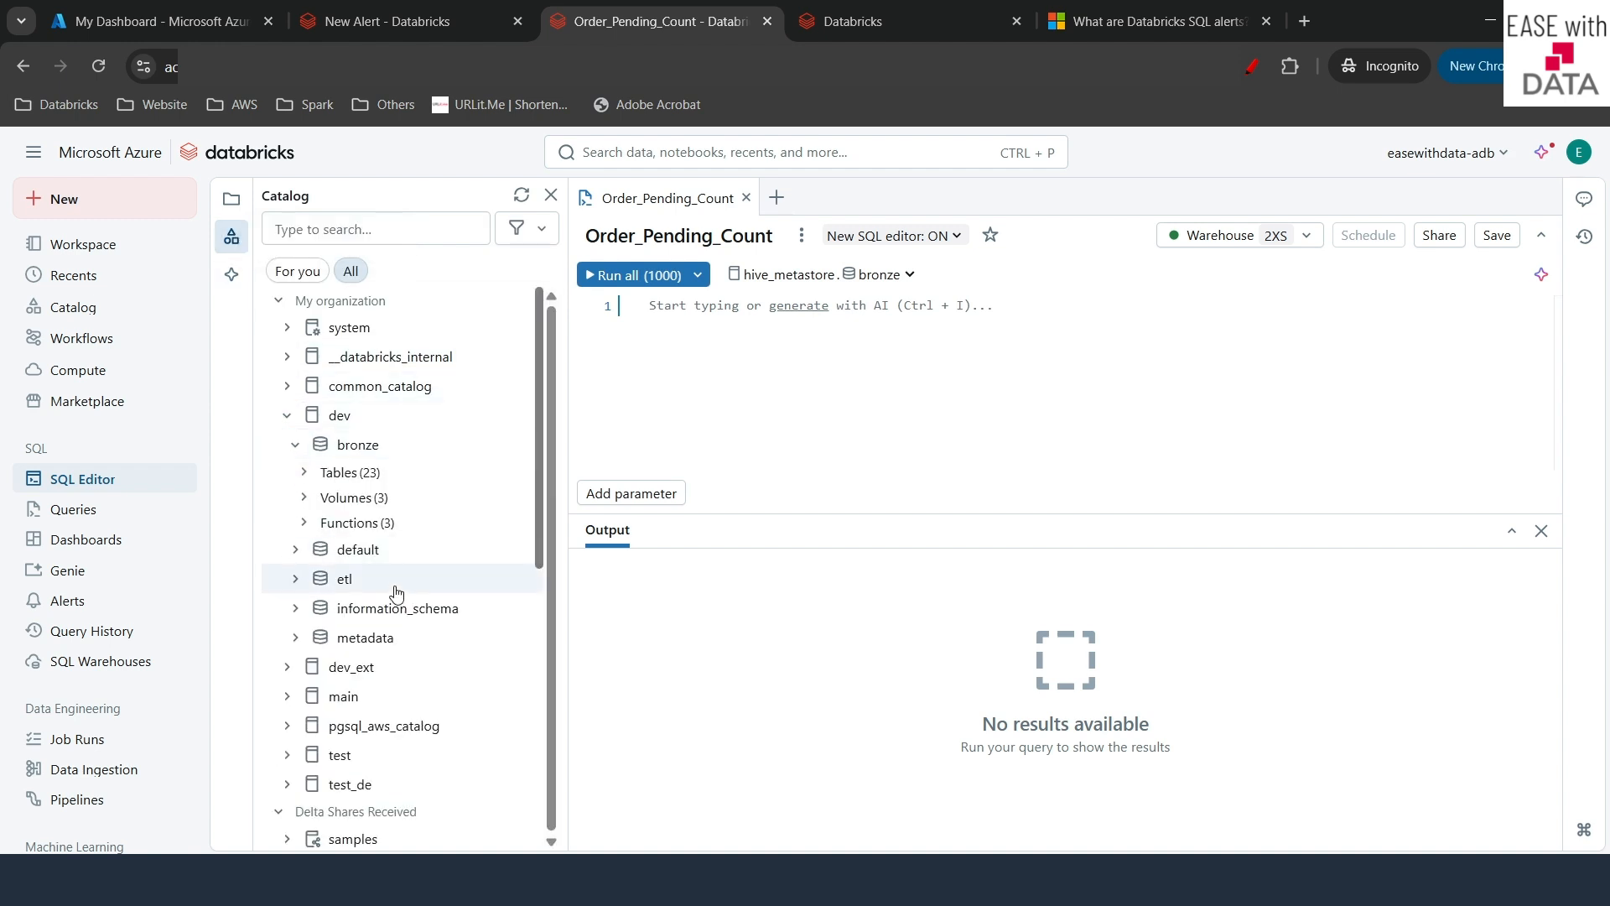
click(373, 480)
scroll(386, 570, down, 5)
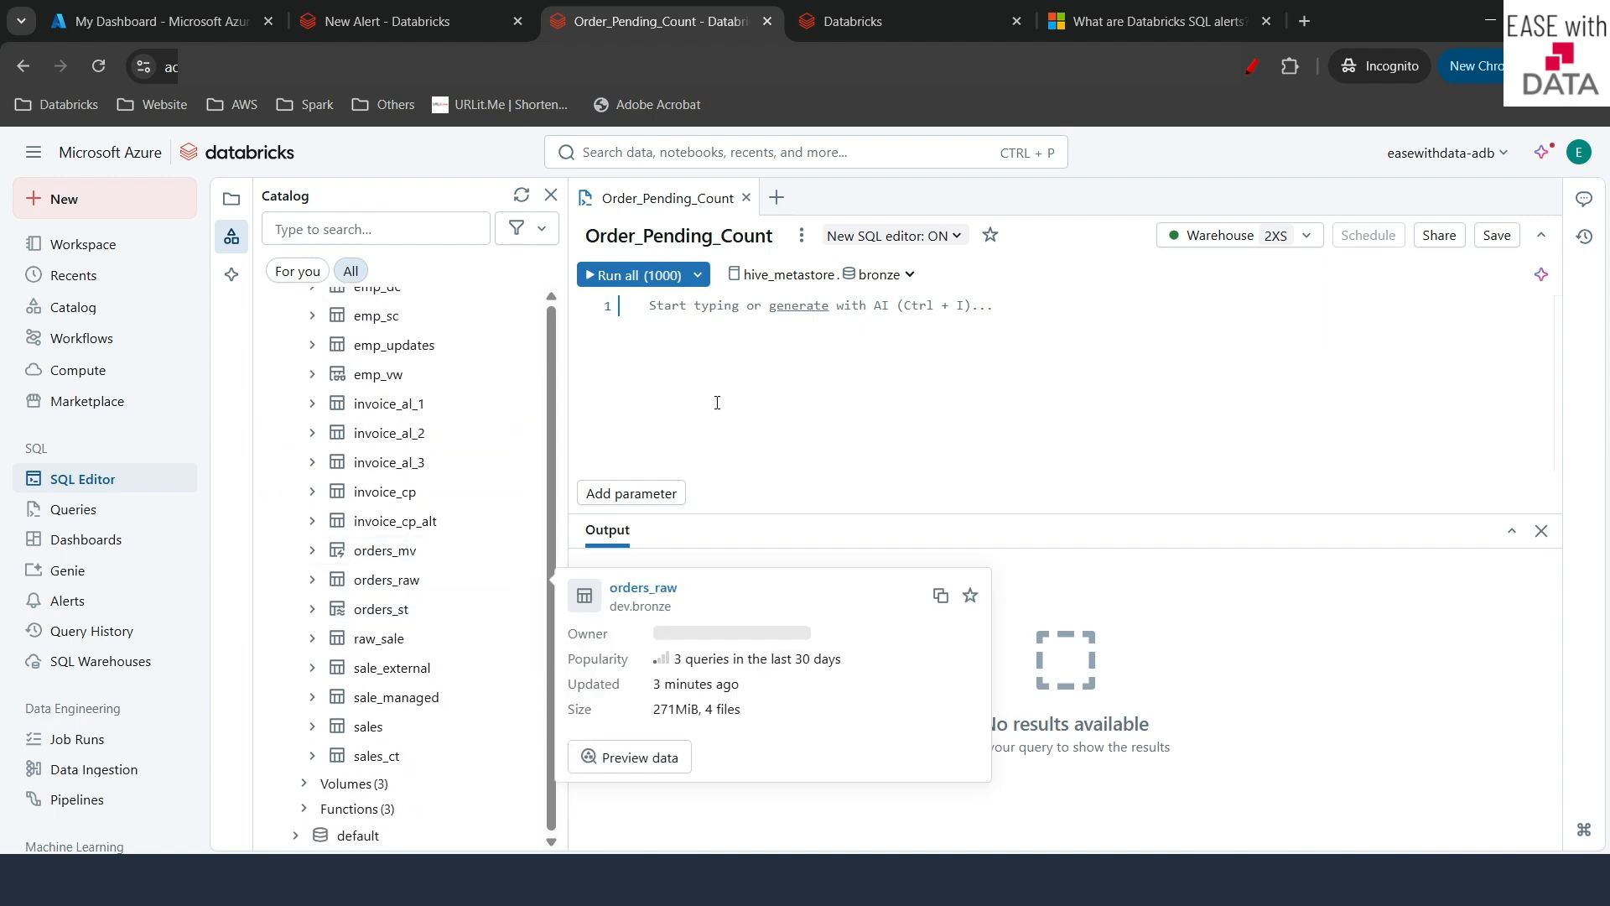
- Write select * from dev.bronze.orders_raw where o_orderstatus = 'P' in the editor
text(s)
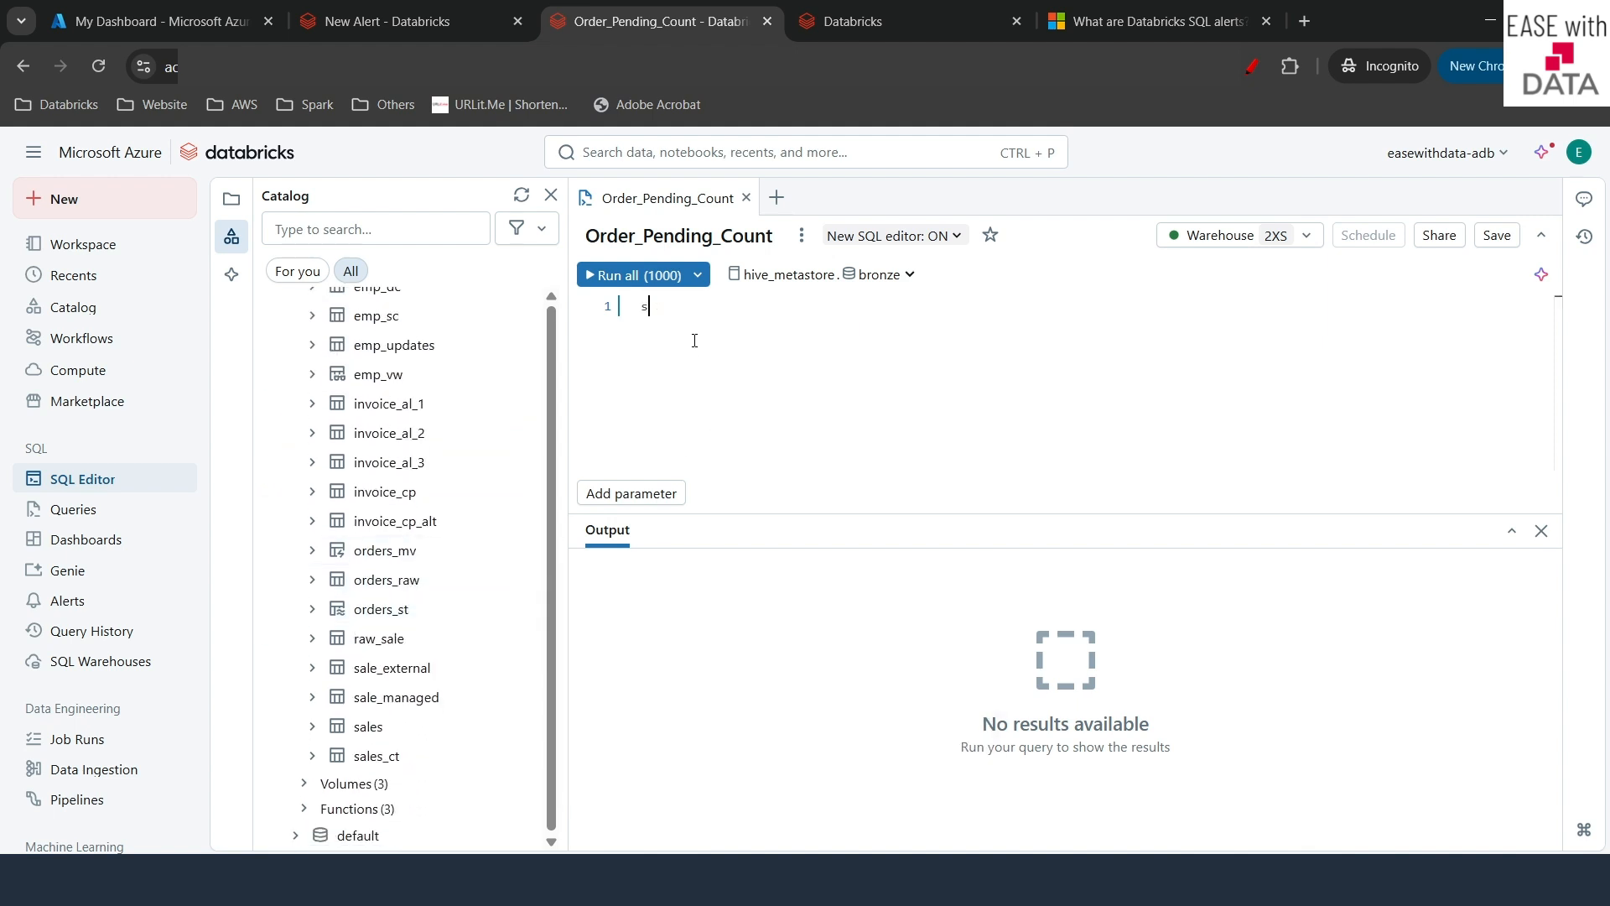
text(elect * from)
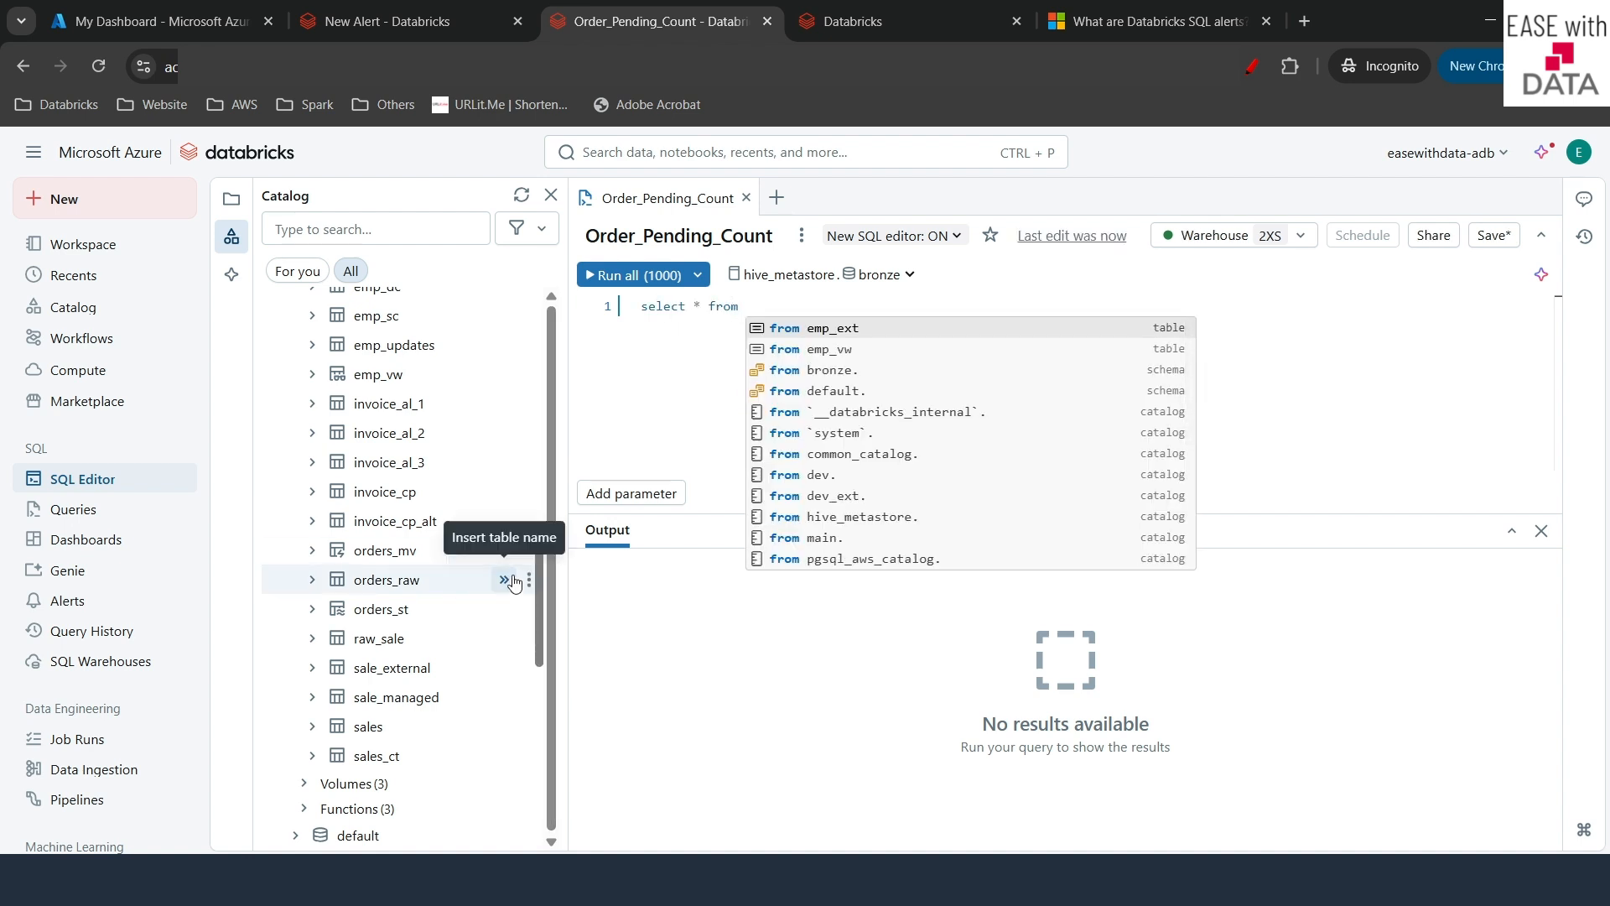
click(513, 581)
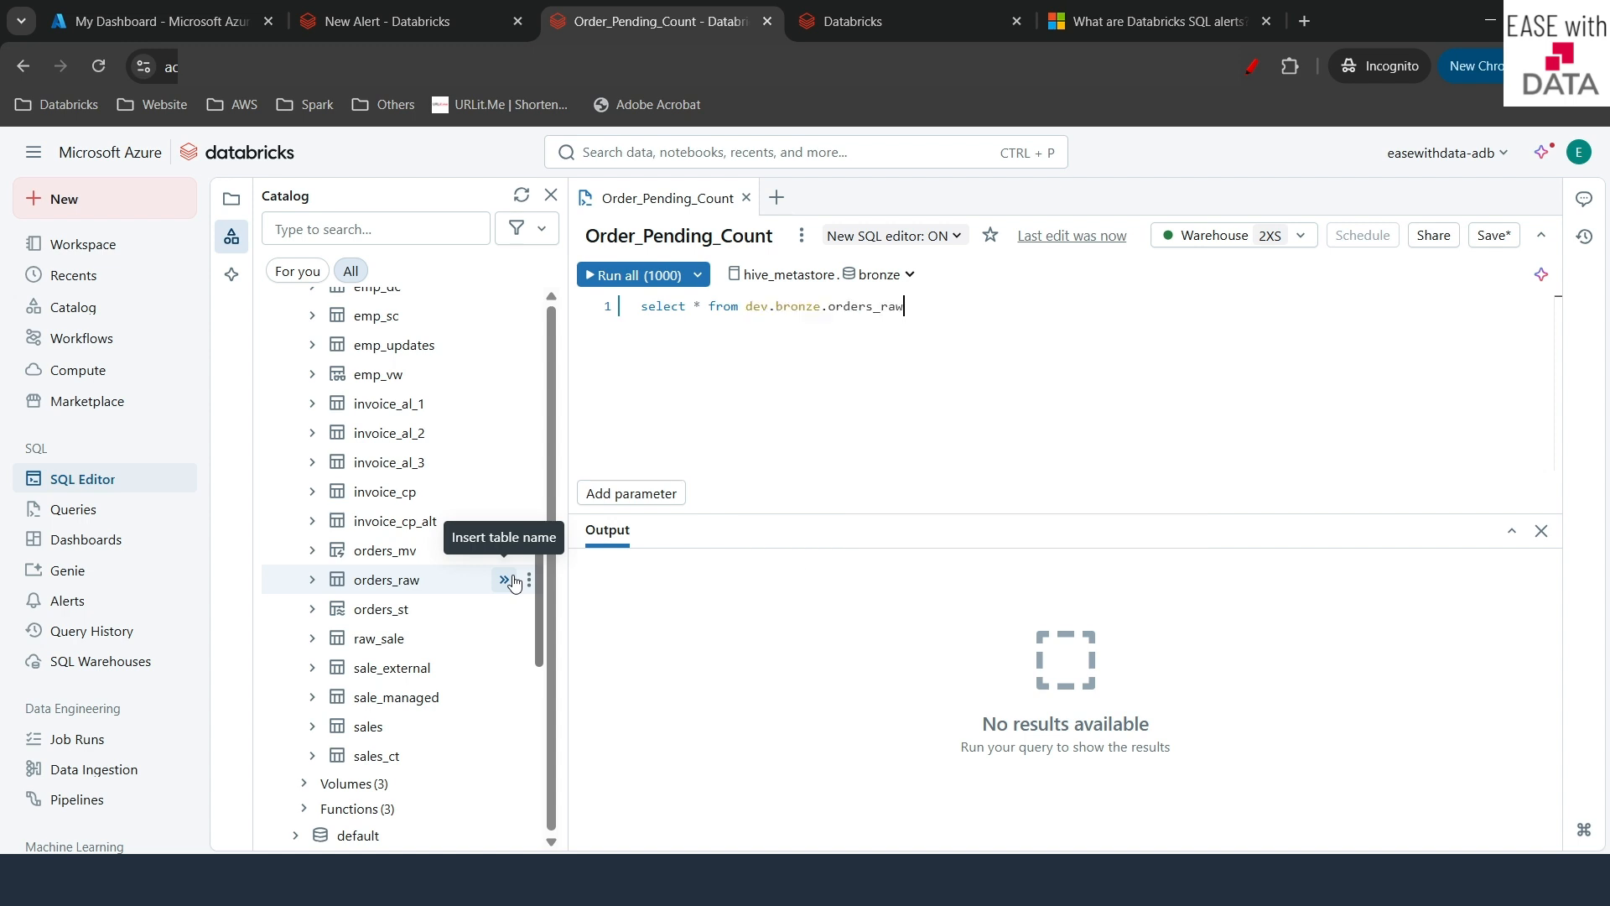
key(Escape)
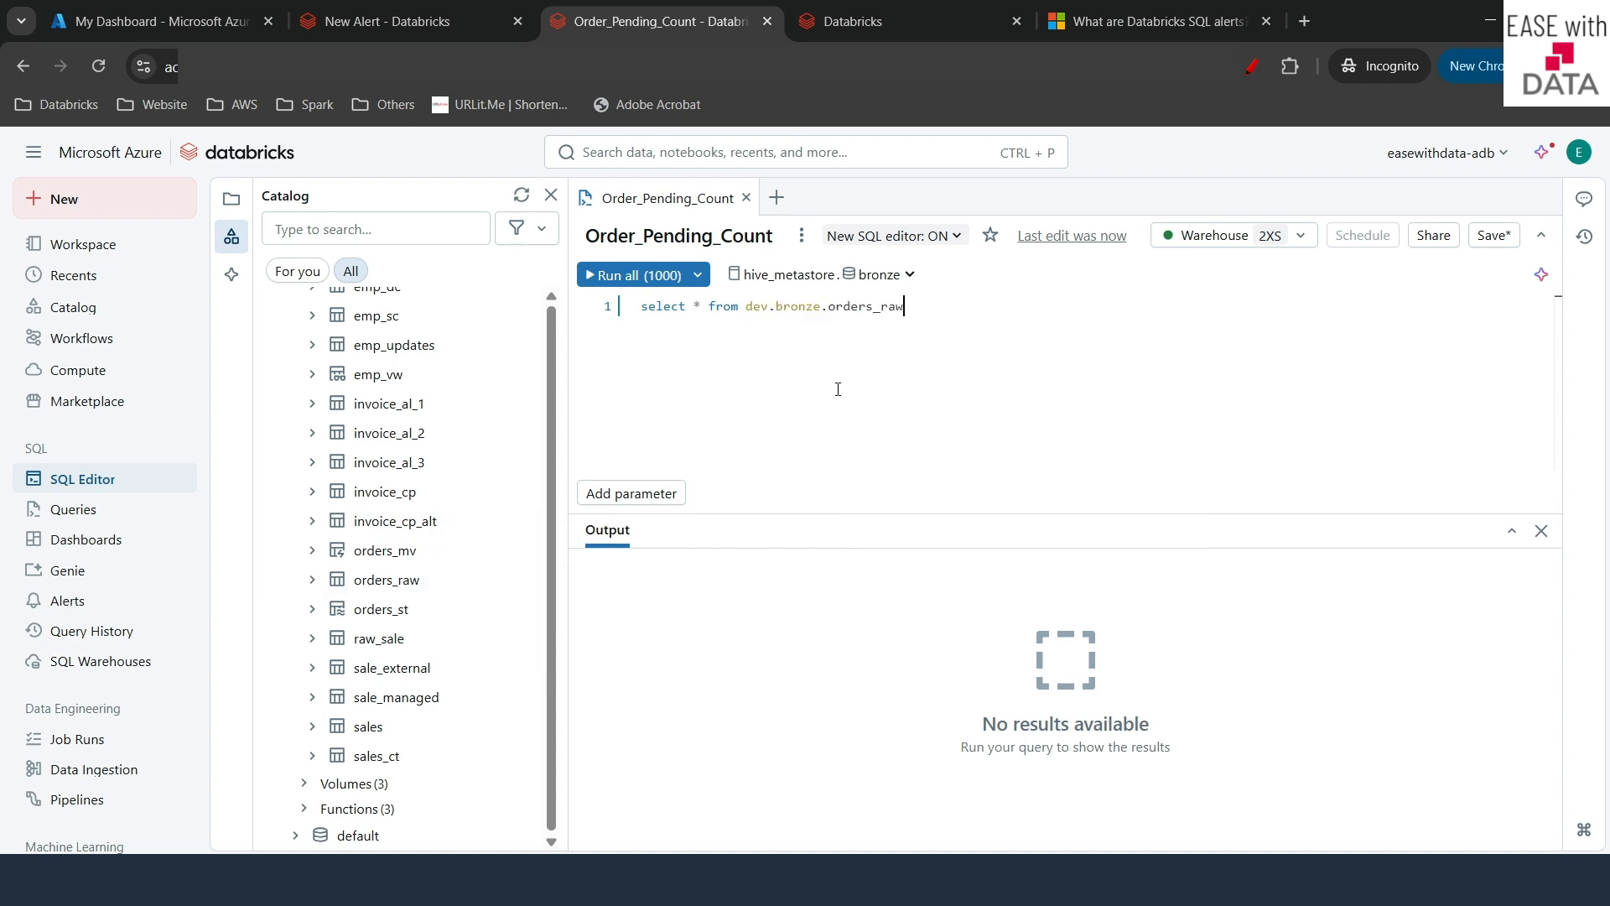
key(Return)
text(where o_ord)
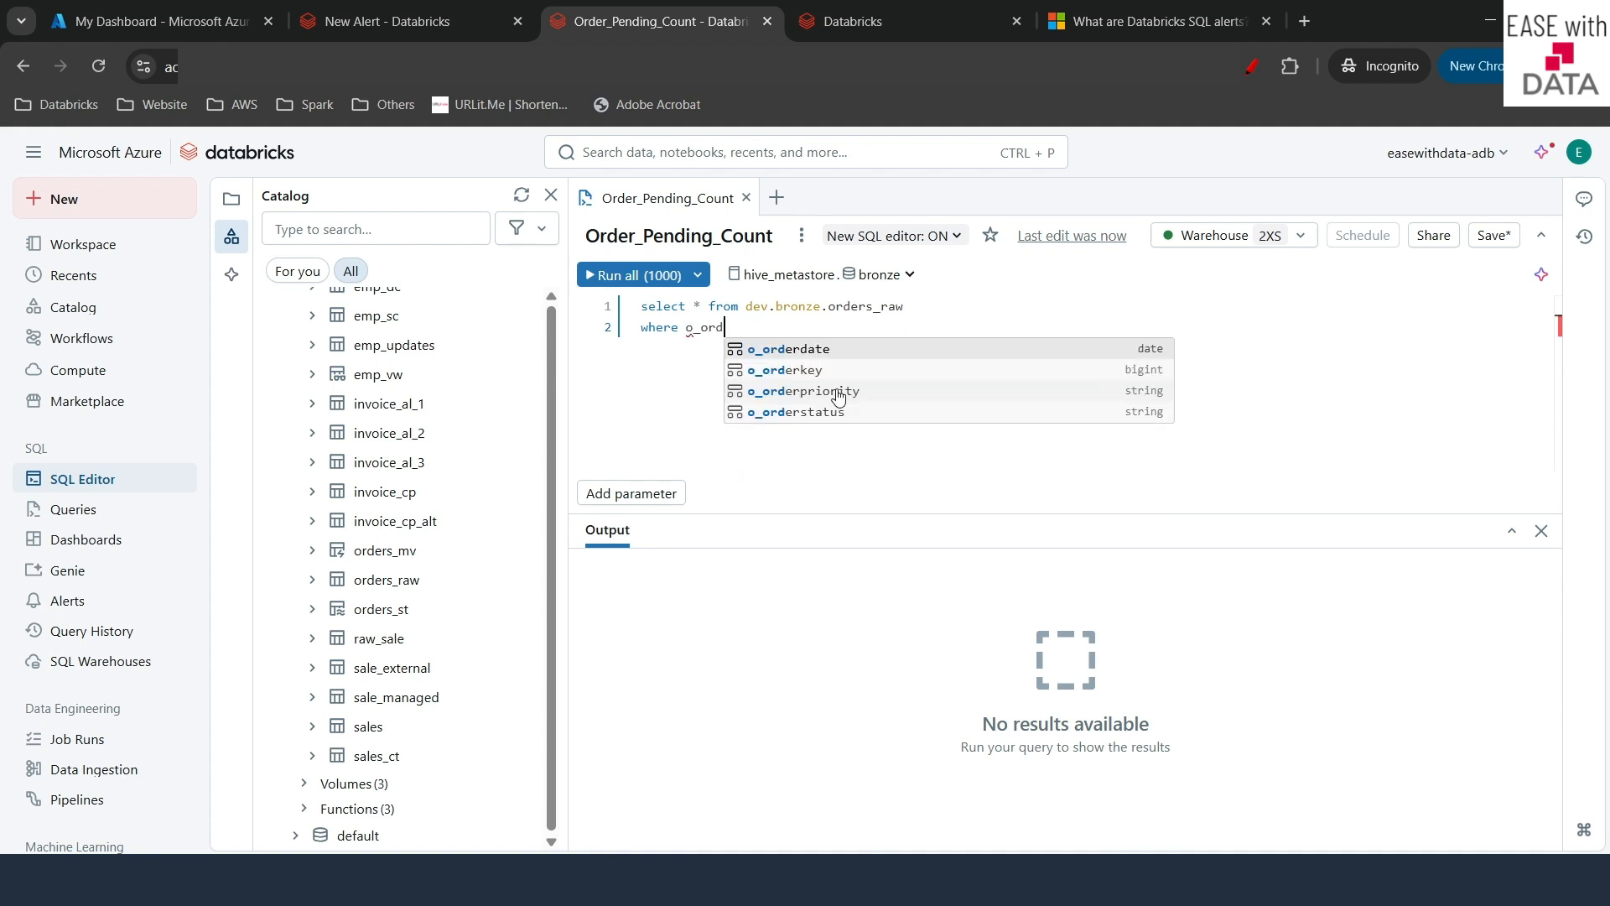
text(erstatus )
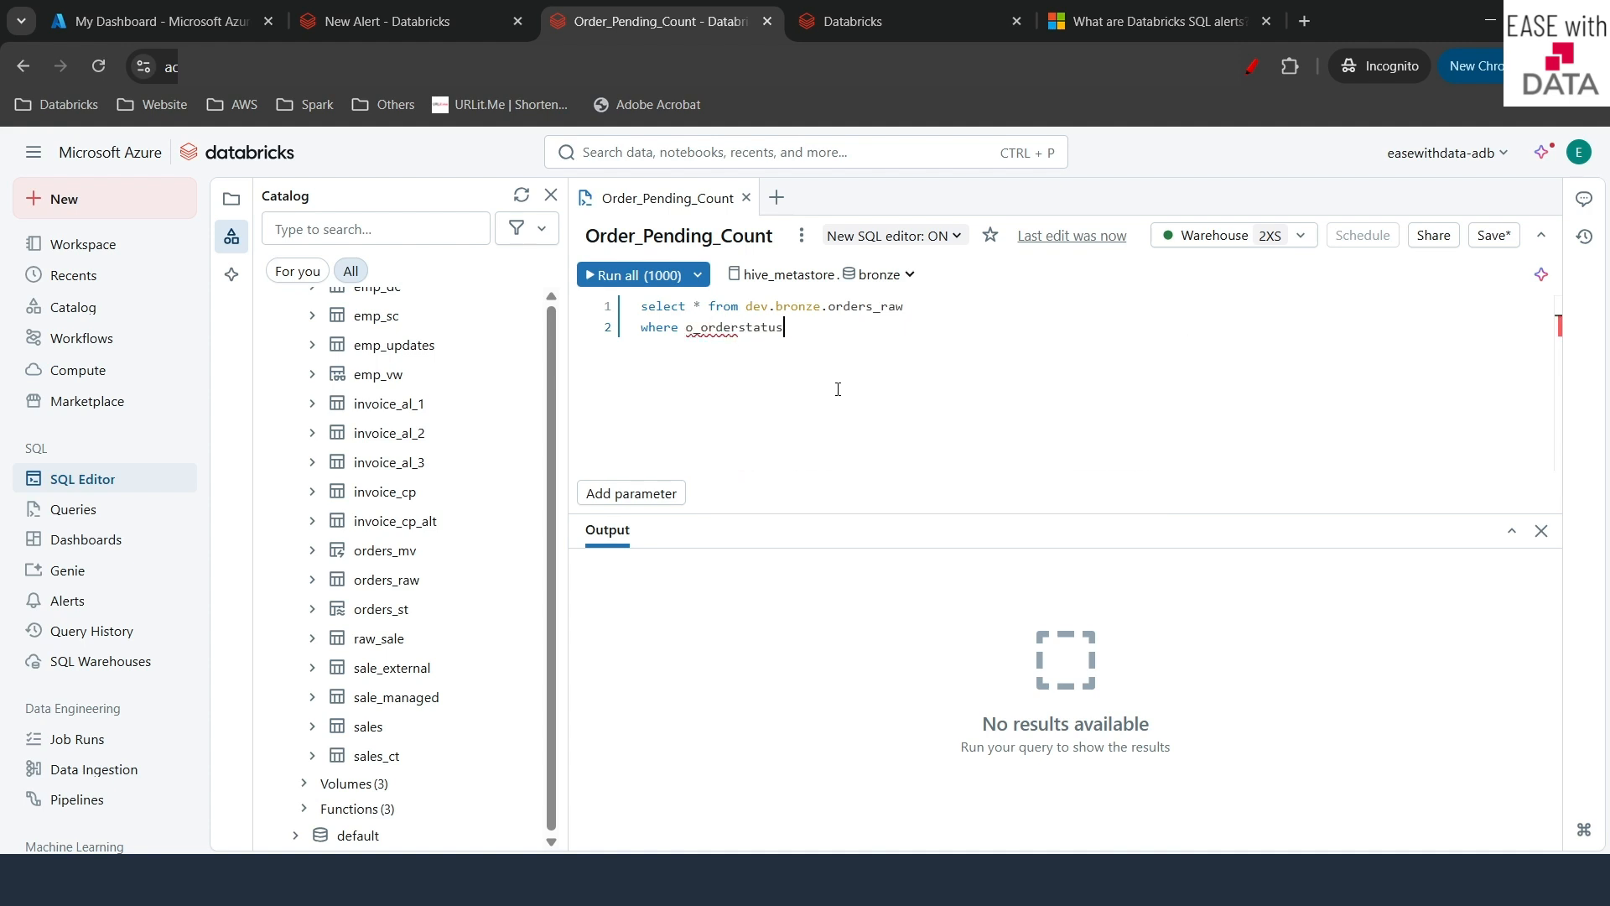
text(= 'P)
drag(922, 312, 749, 312)
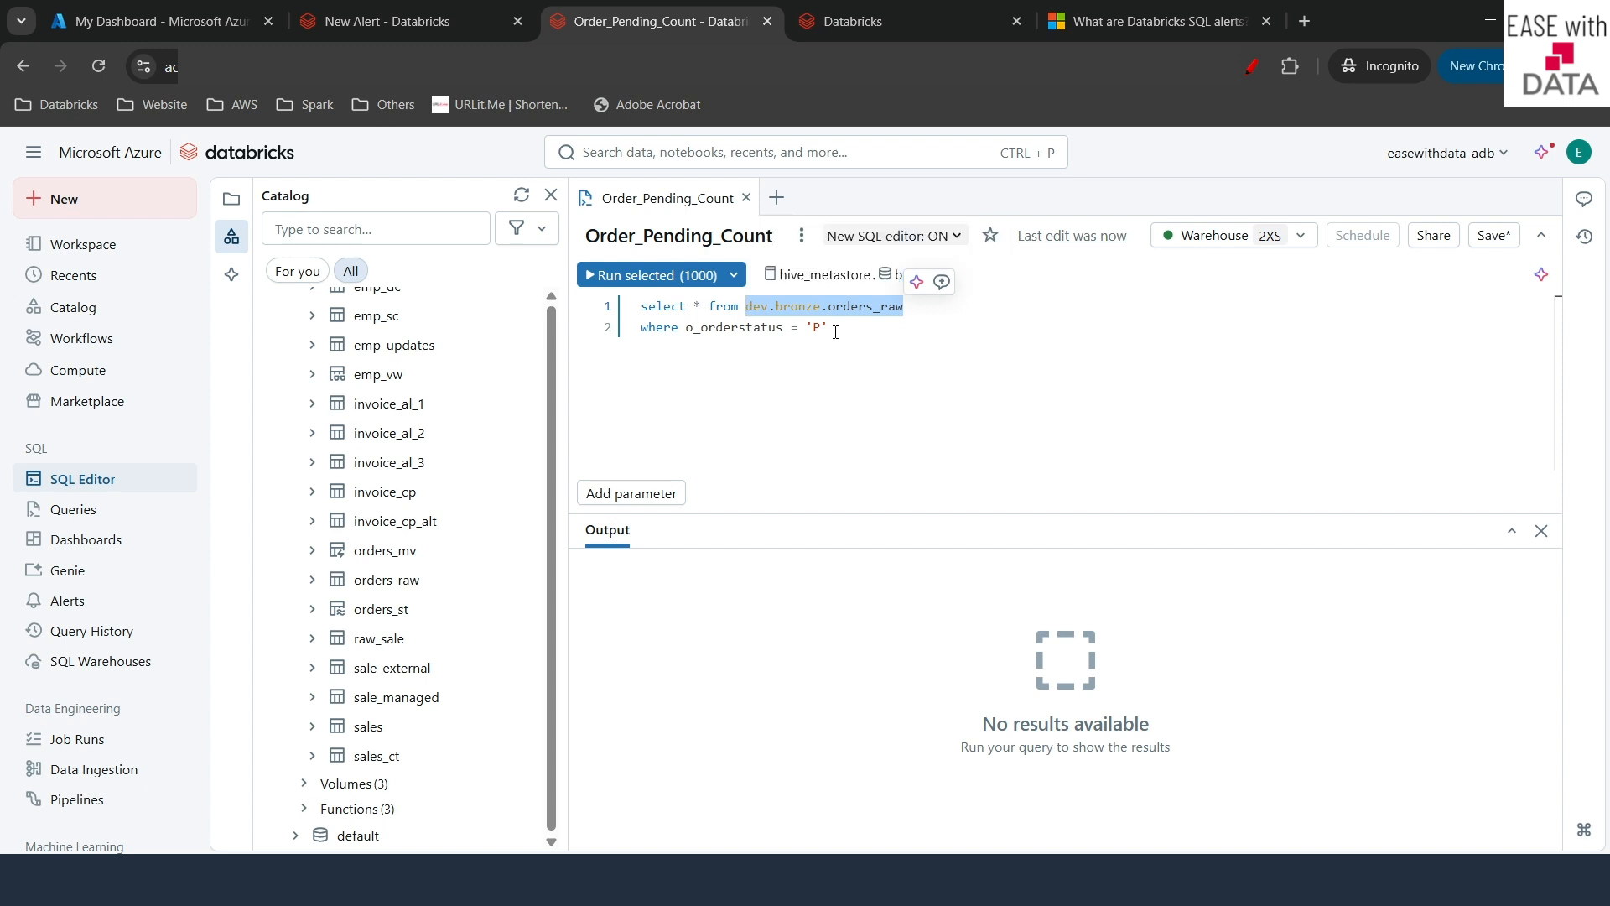
drag(832, 328, 681, 328)
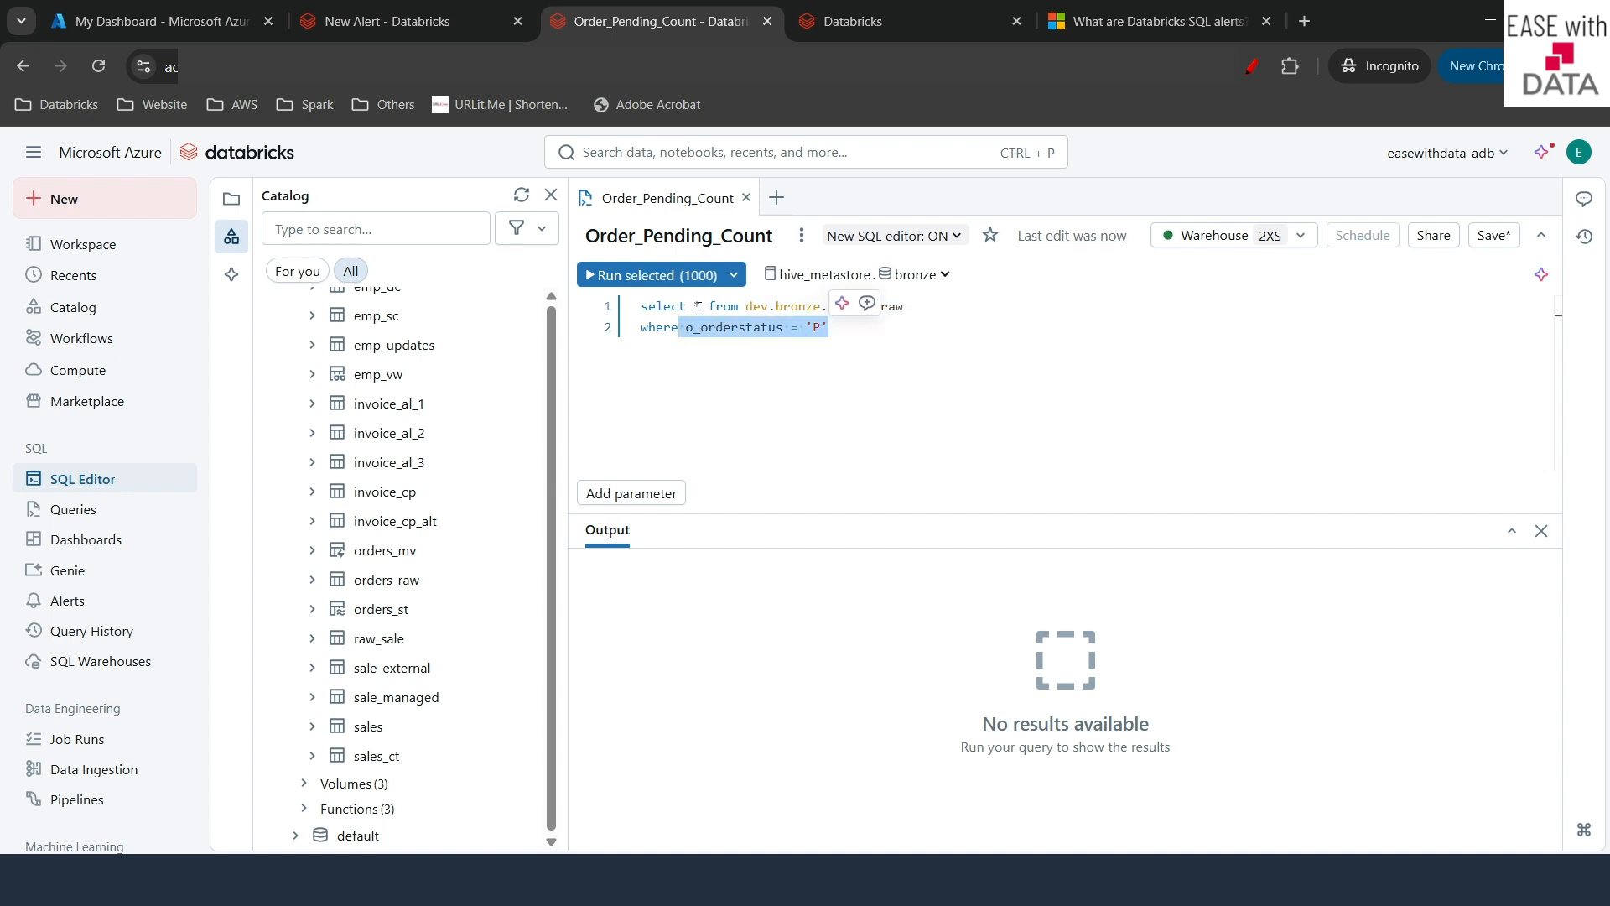
click(701, 306)
- Replace * with count(1) as pending_orders_count and put the from clause on its own line
key(BackSpace)
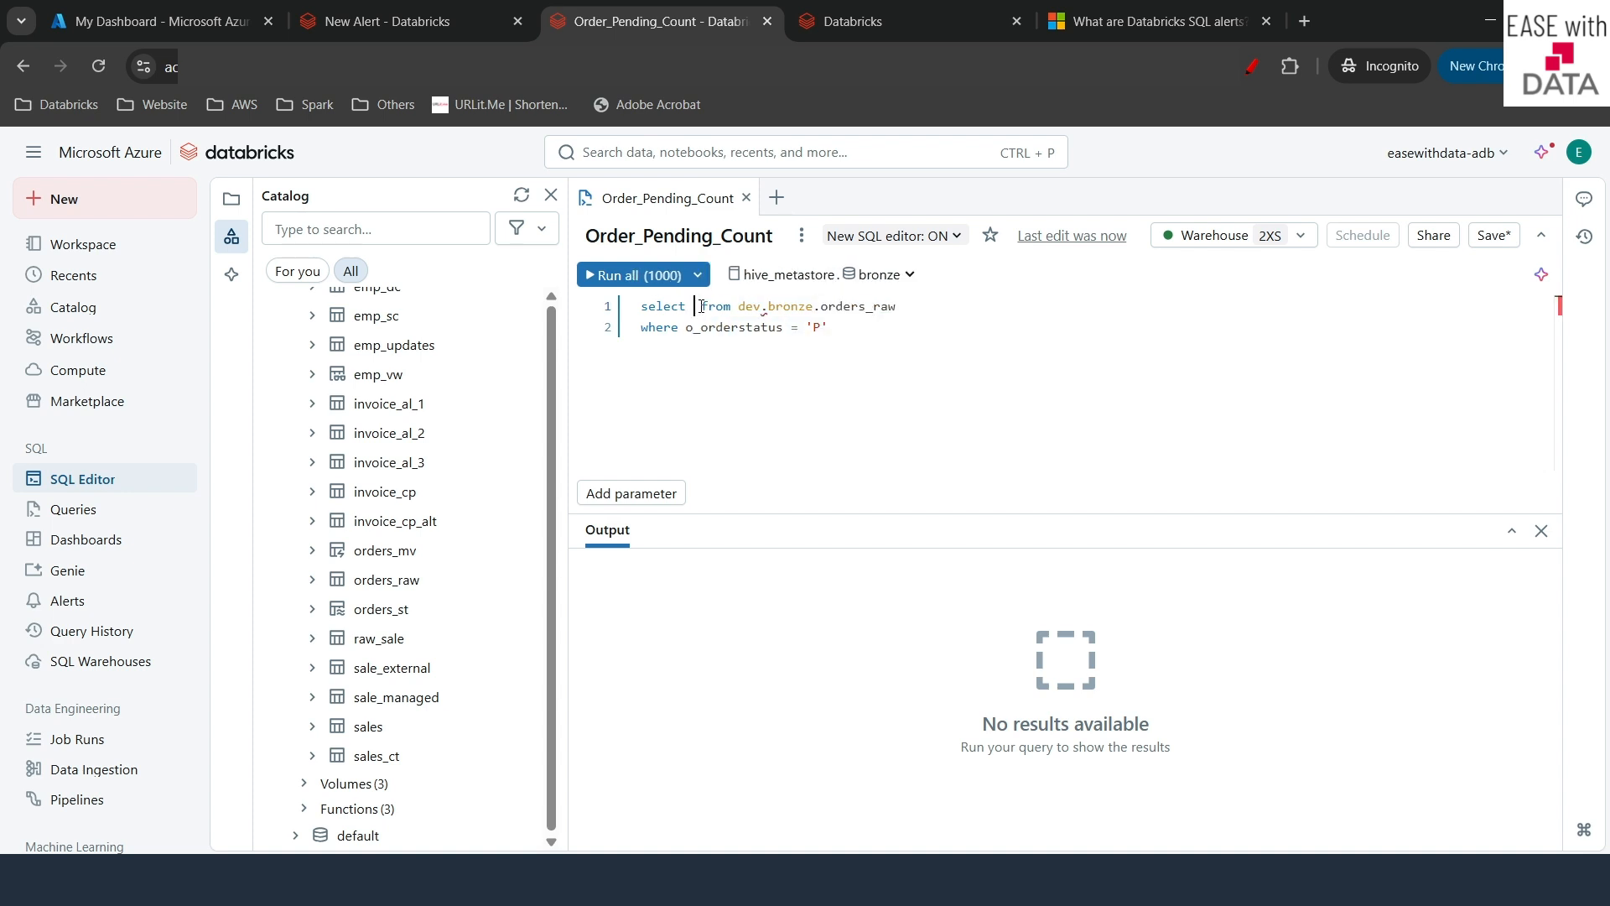
text(count(1)
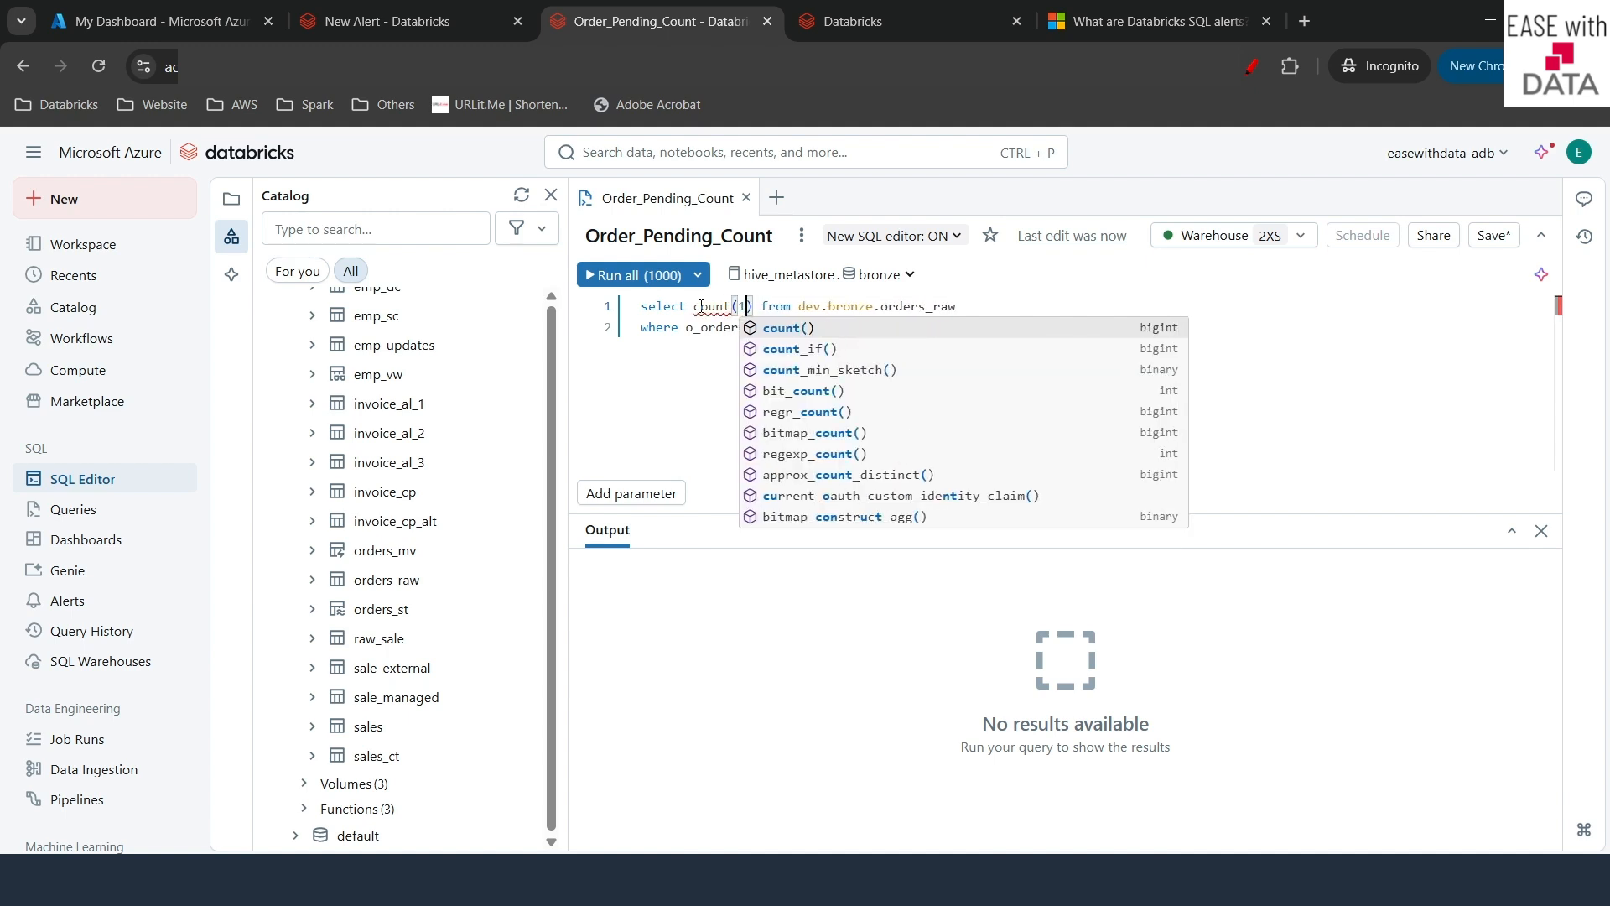
click(755, 301)
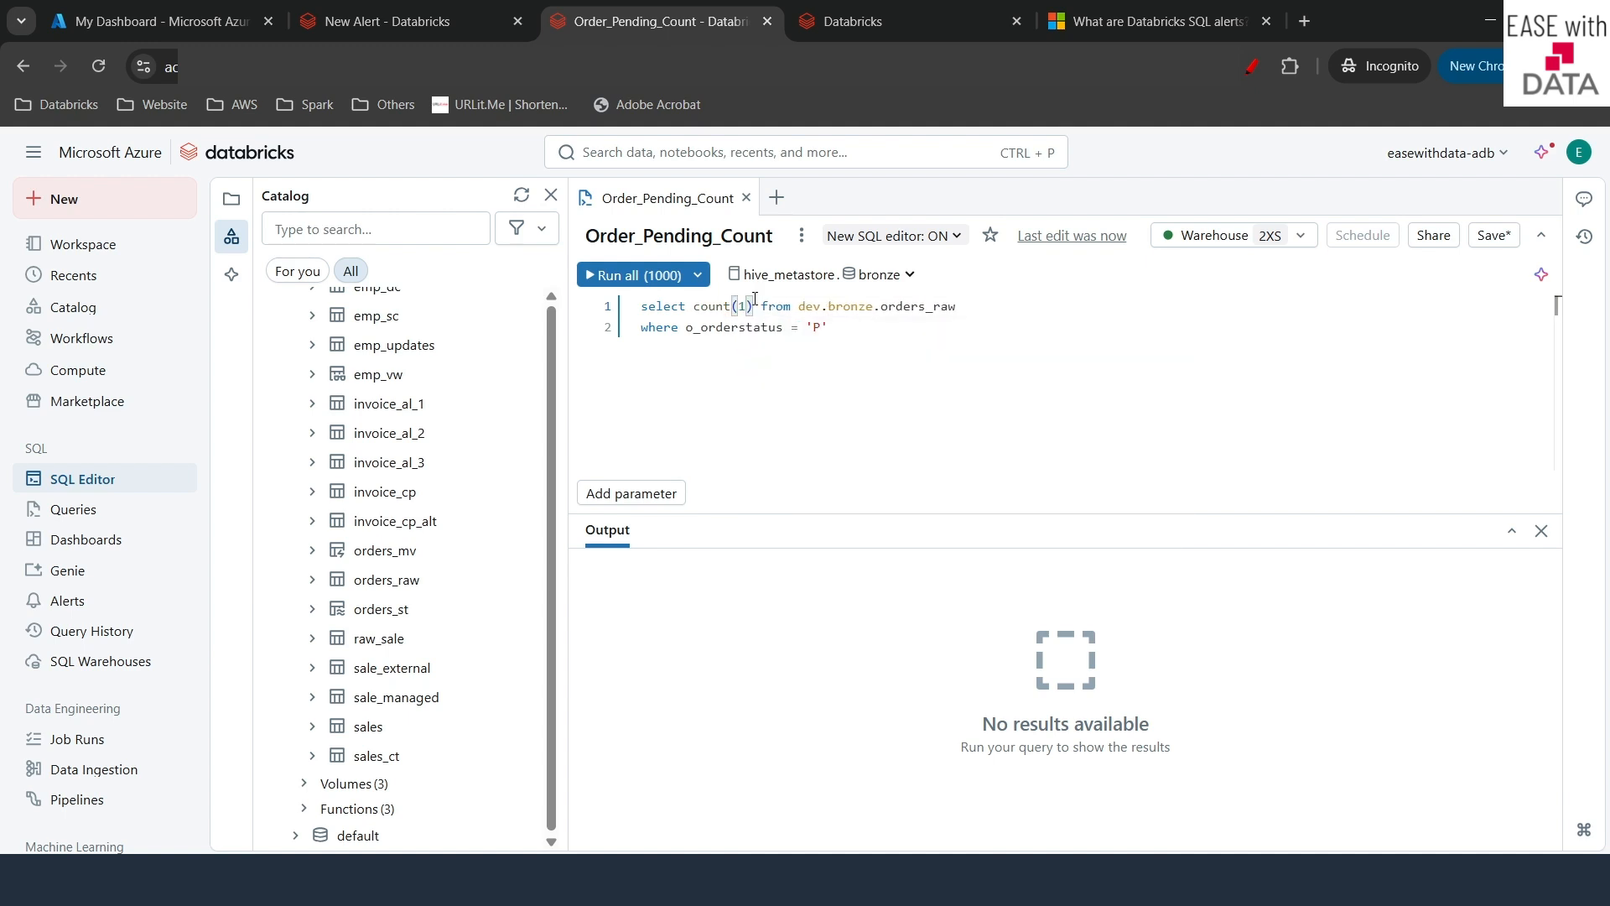
text(as p)
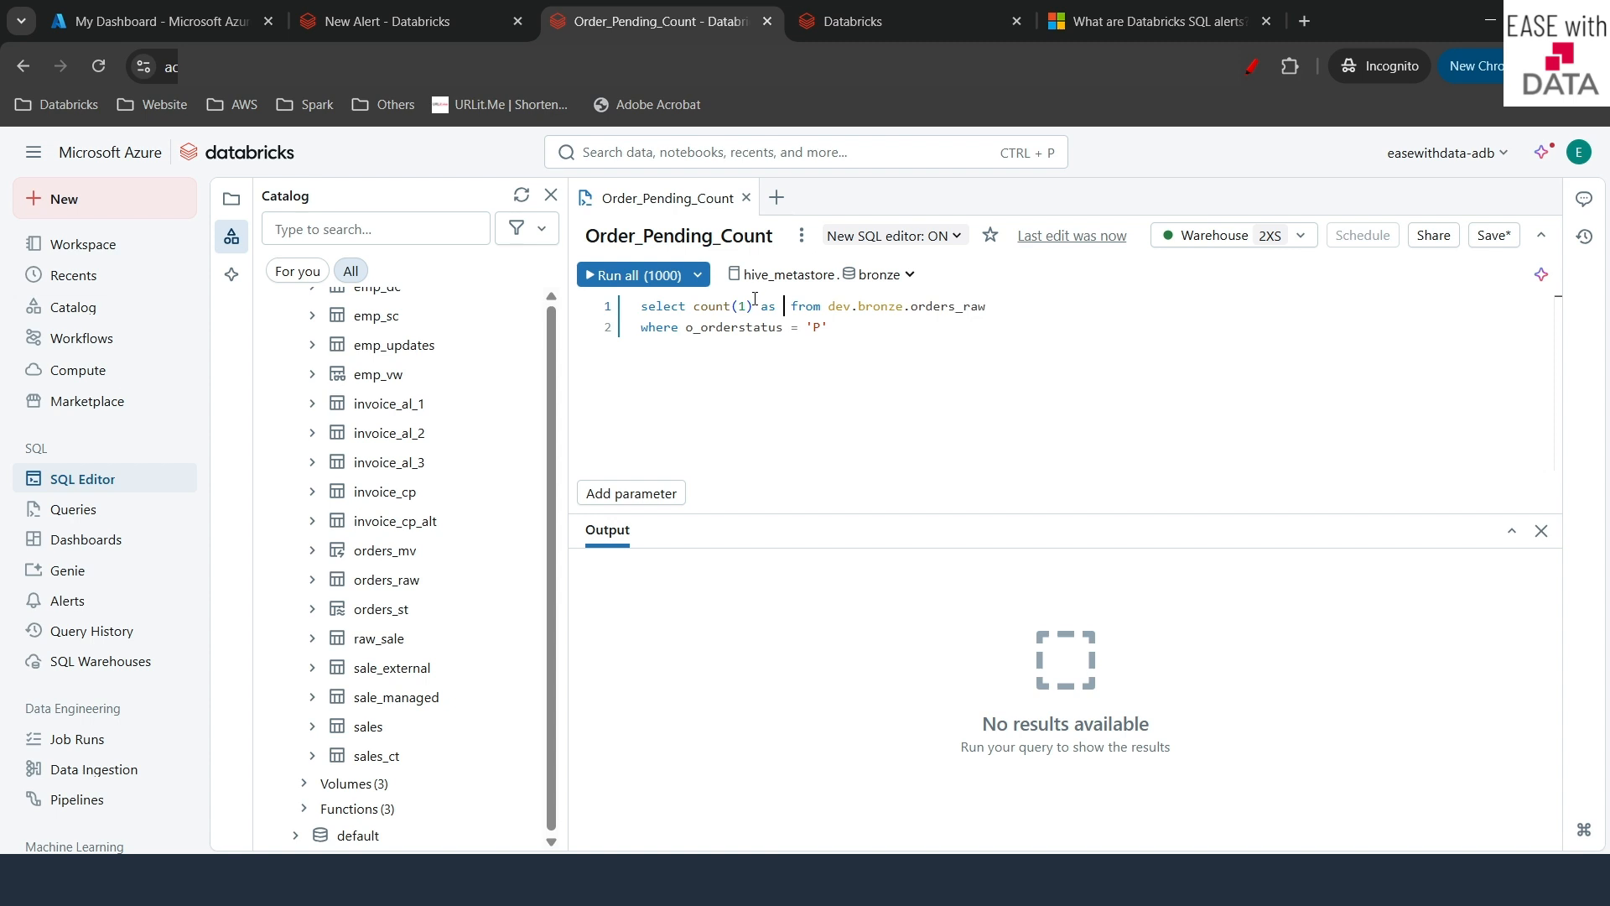
text(ending_or)
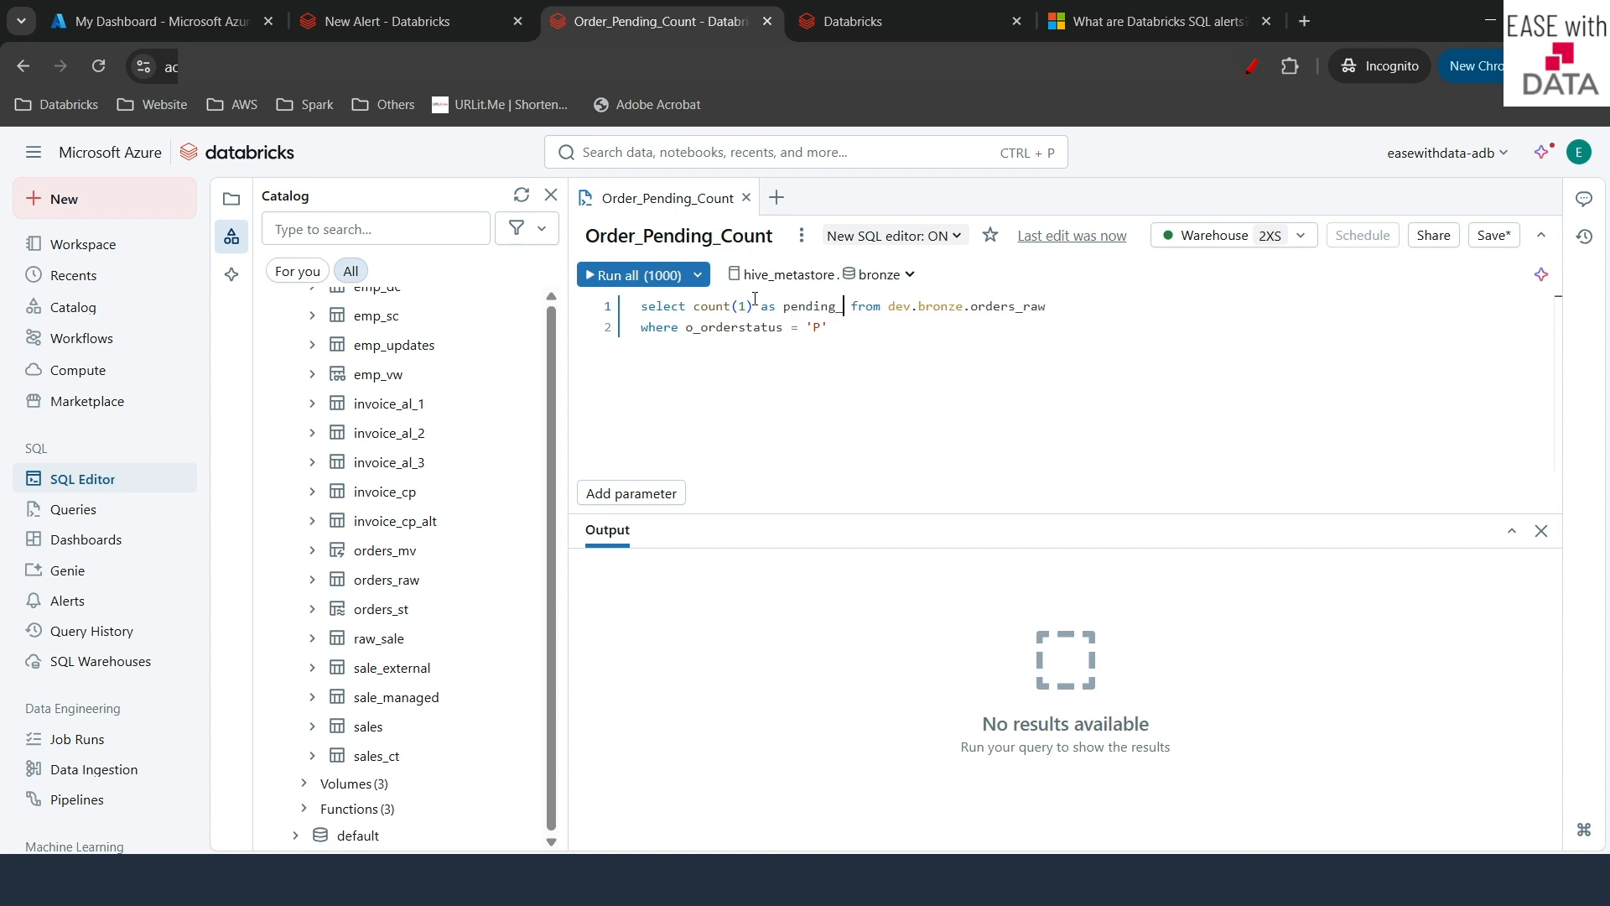
text(ders_count)
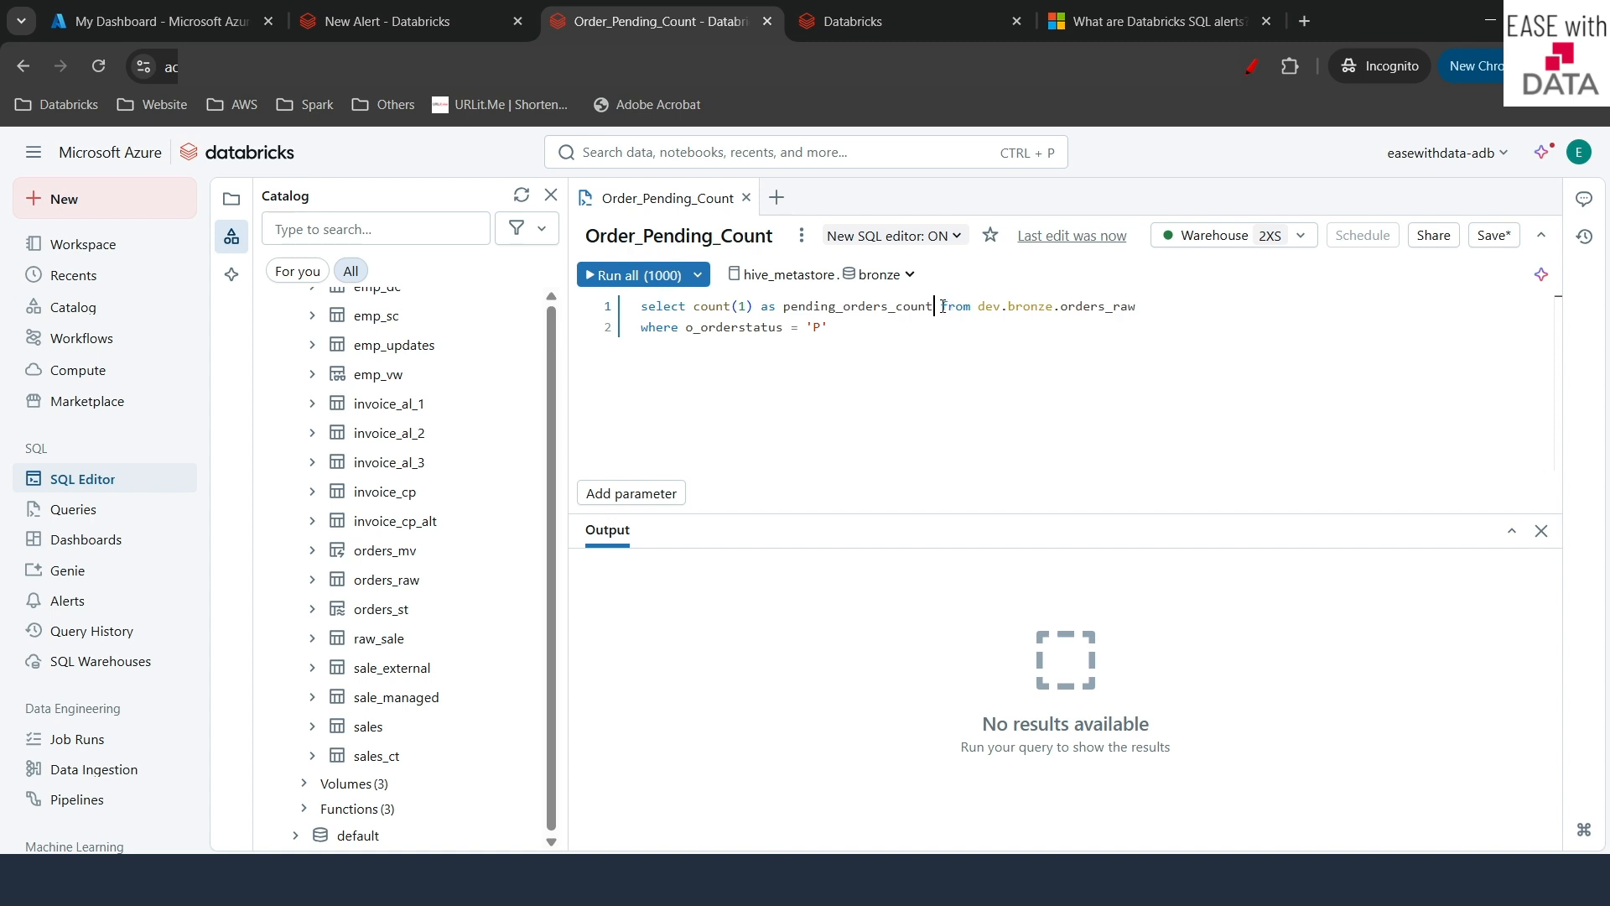
key(Return)
click(852, 381)
key(ctrl+a)
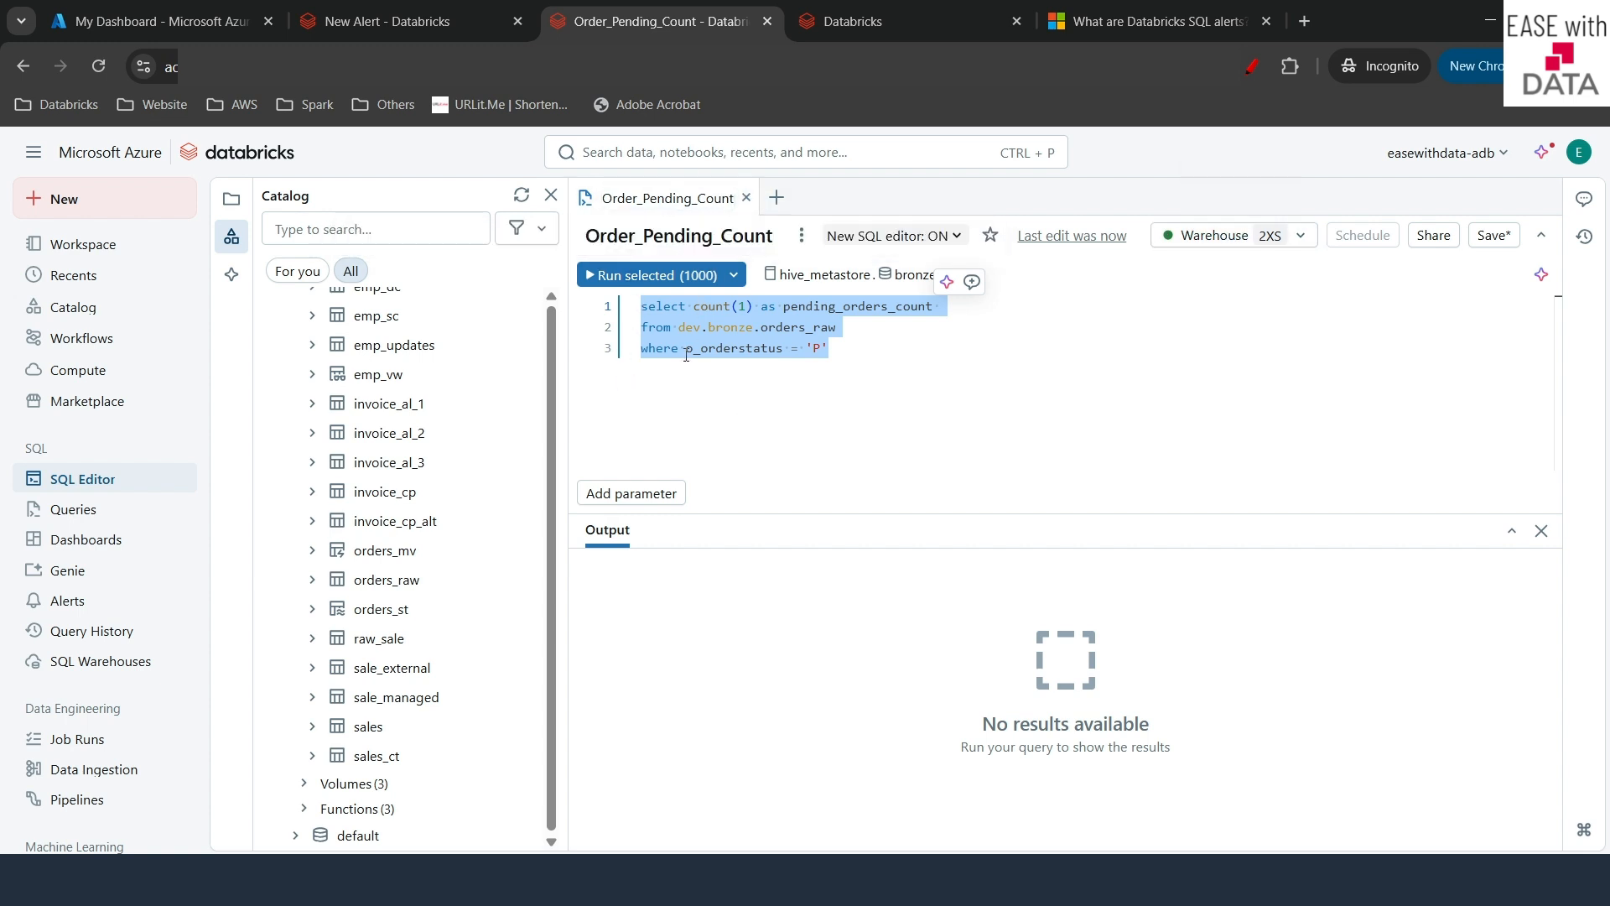
- Run the query (191189 pending orders), save it, and close its editor tab
click(640, 276)
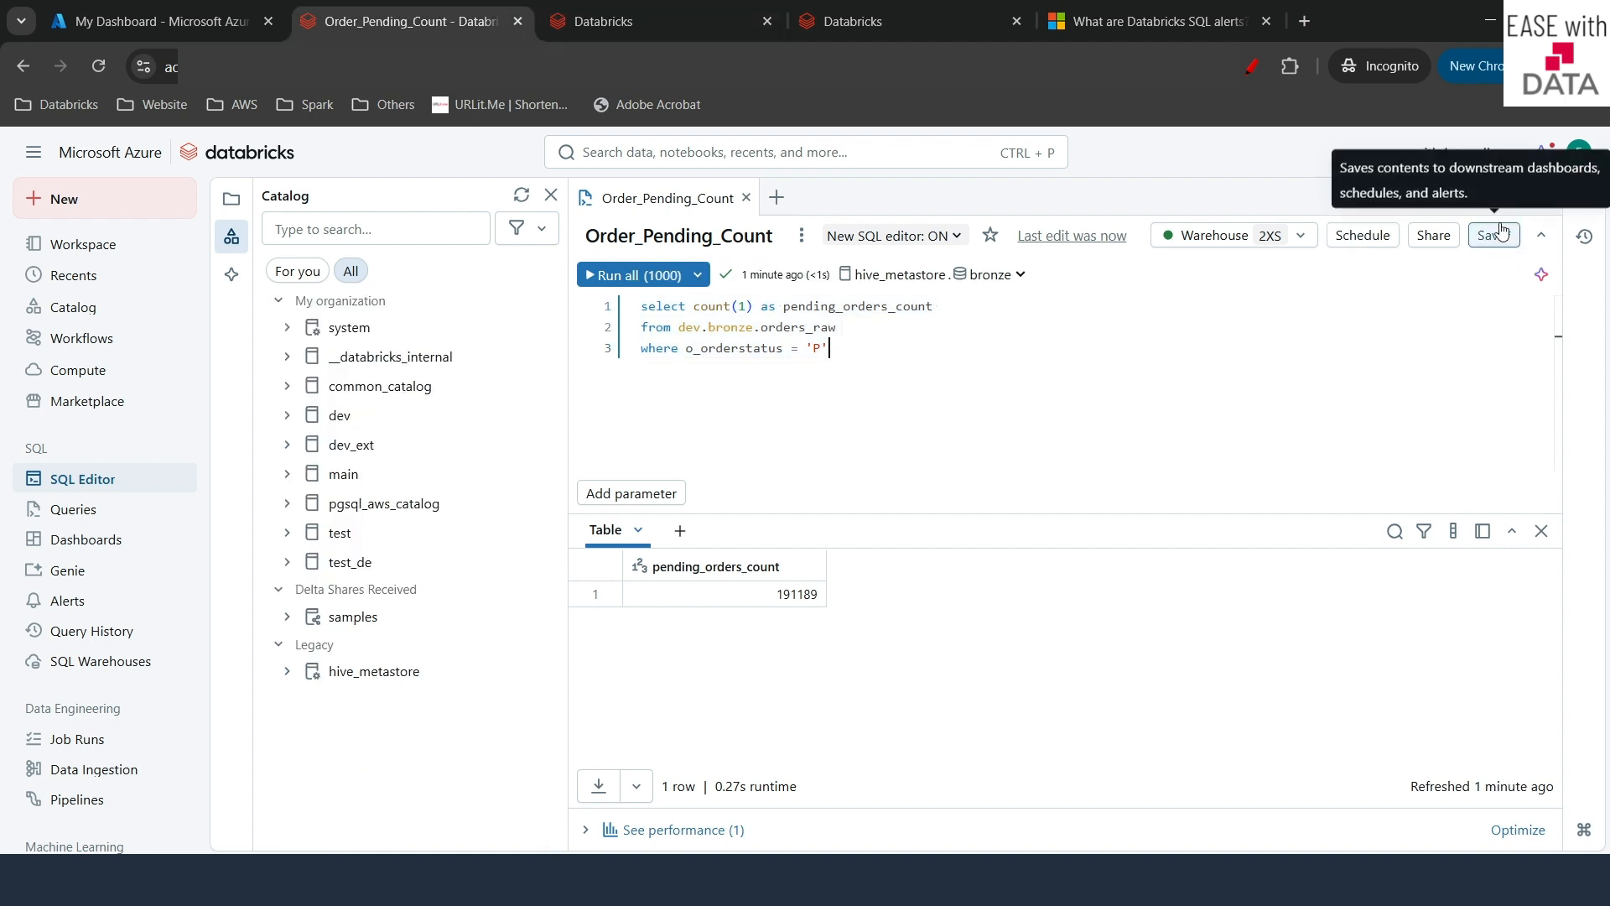
click(1498, 241)
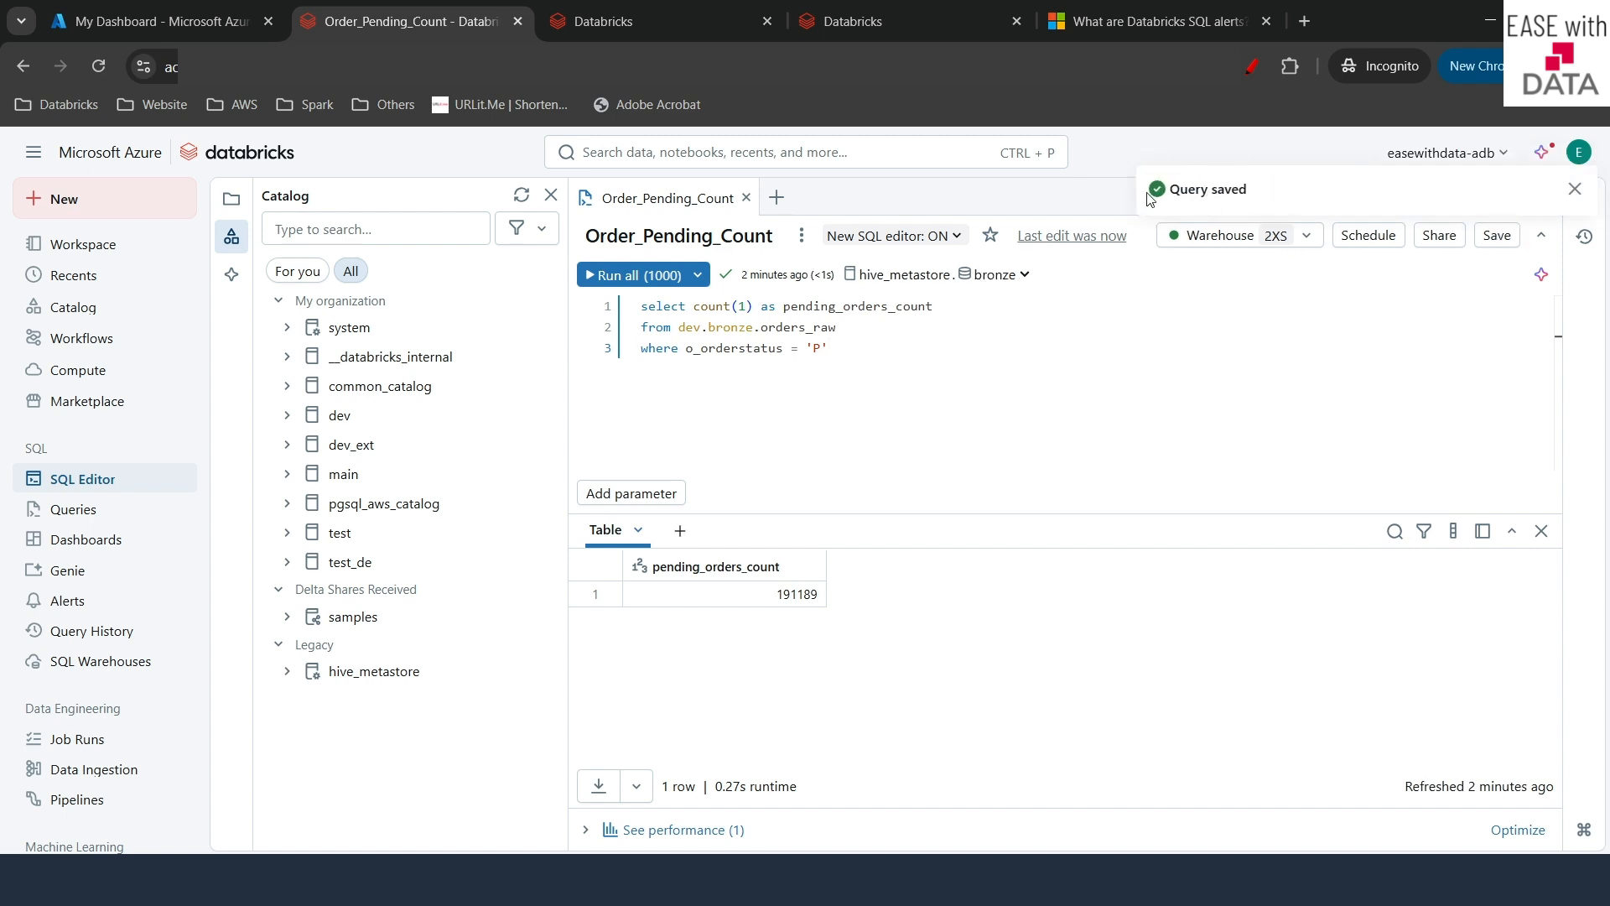
click(747, 199)
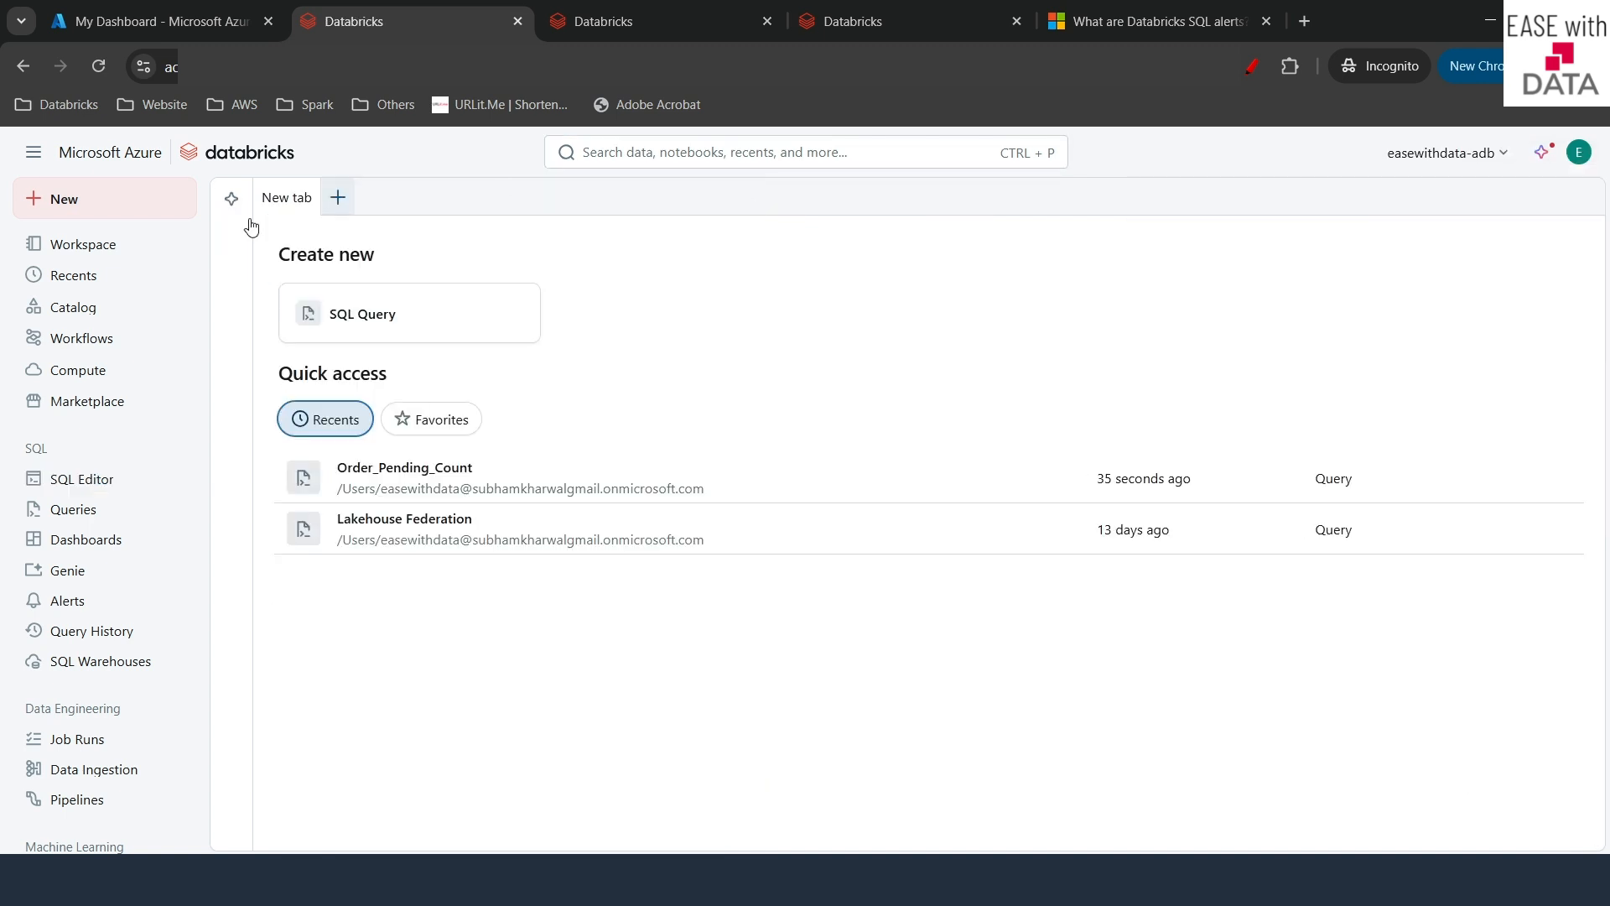
- Create an alert named 'Pending Orders Alert' driven by the Order_Pending_Count query
click(78, 602)
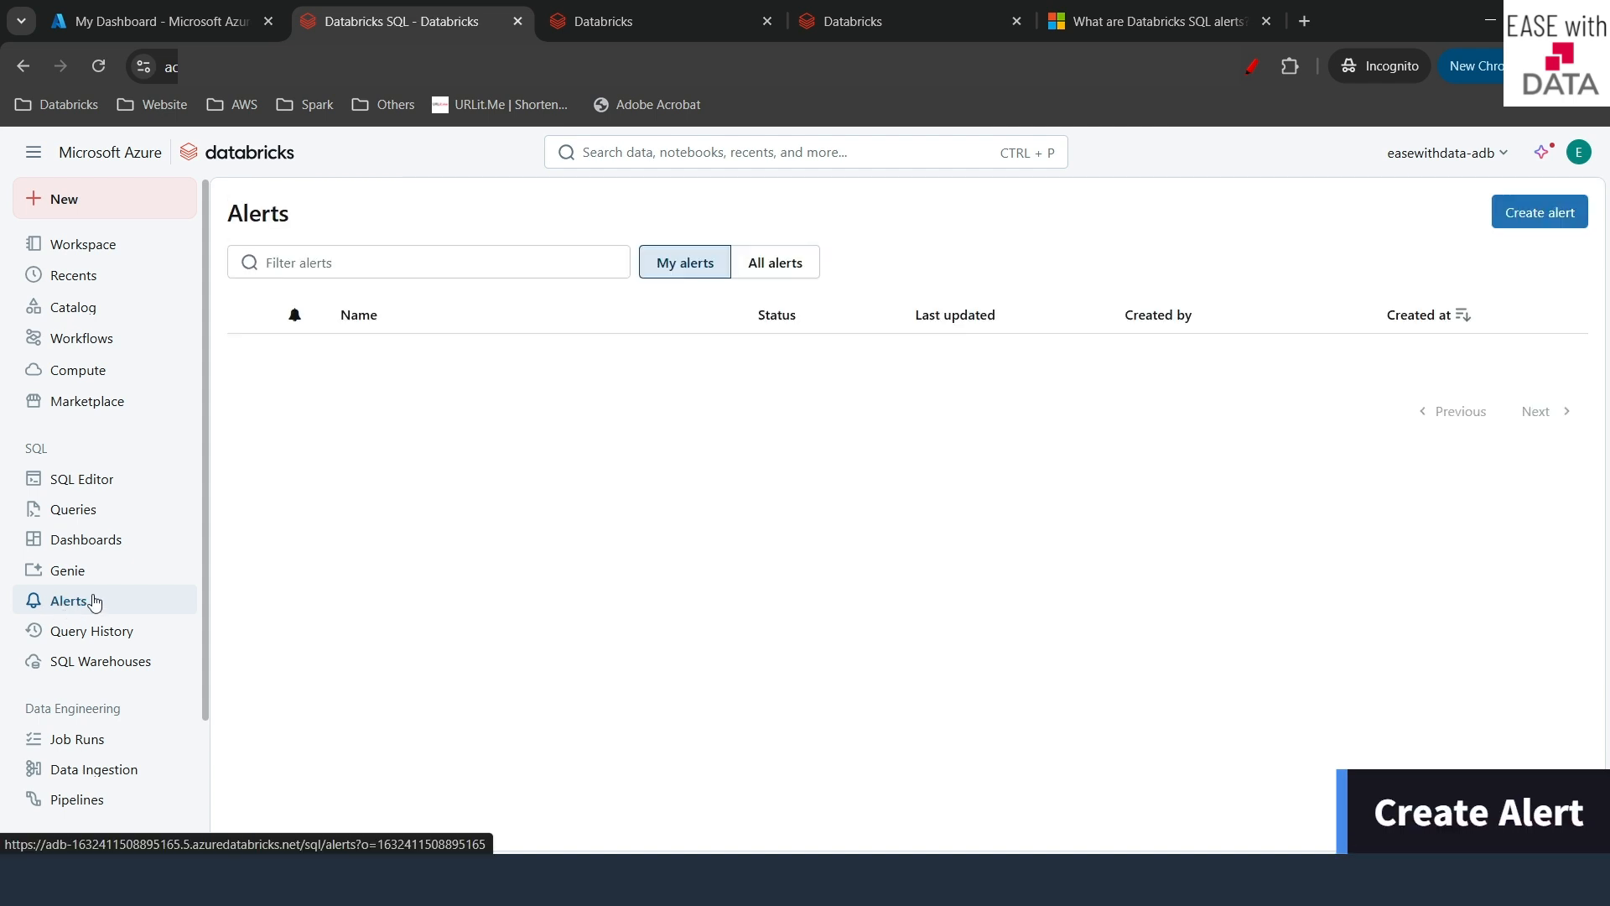
click(1515, 214)
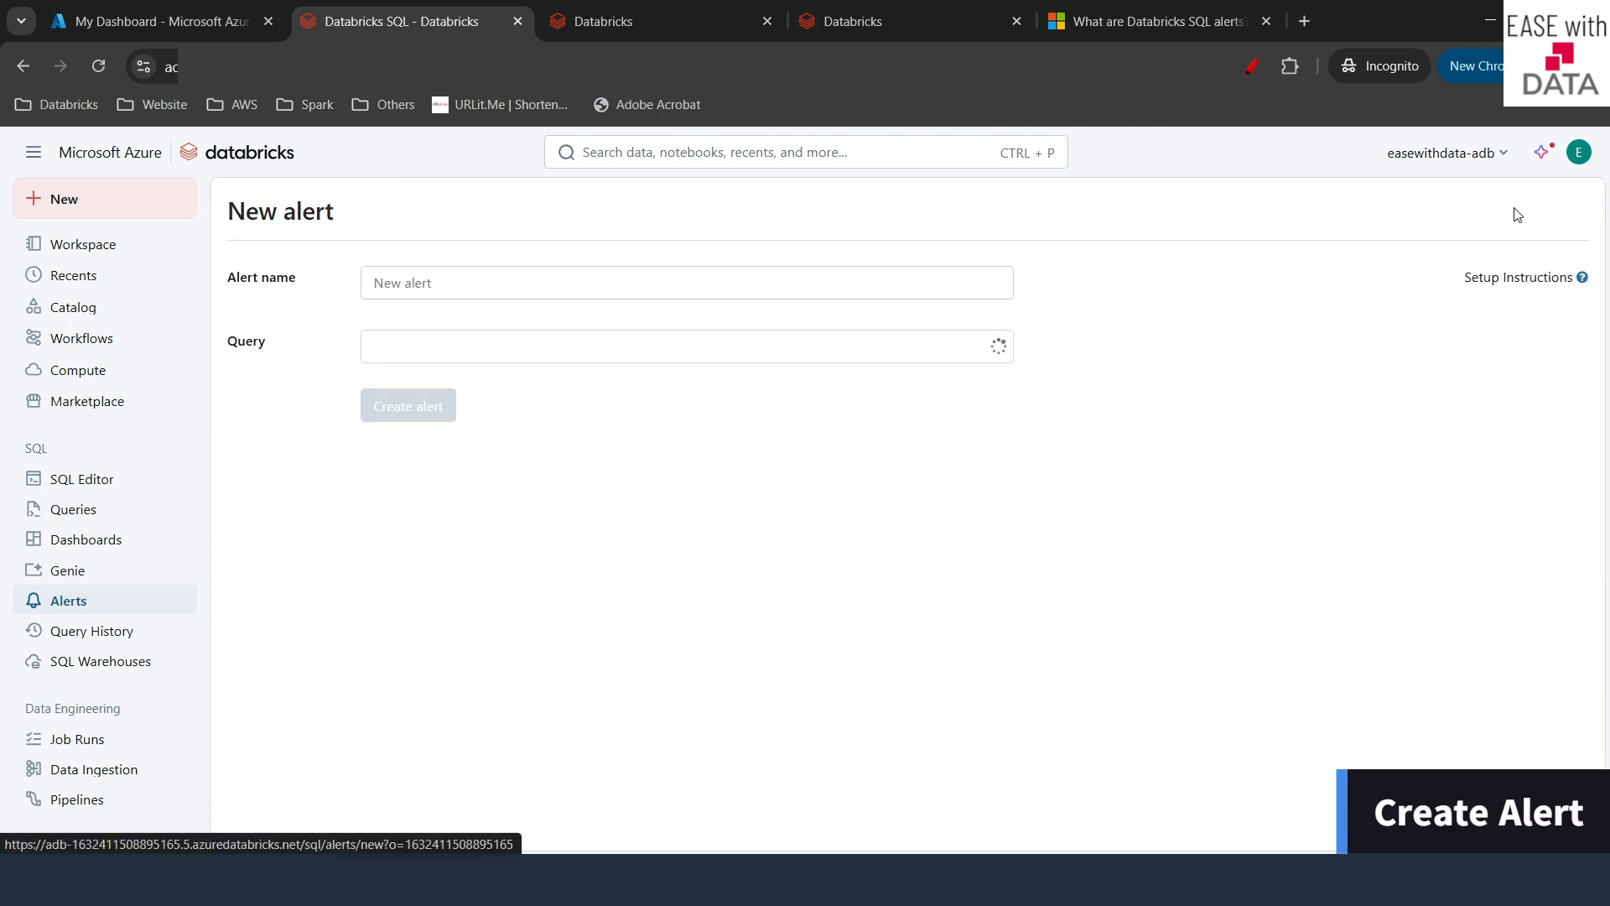
click(501, 281)
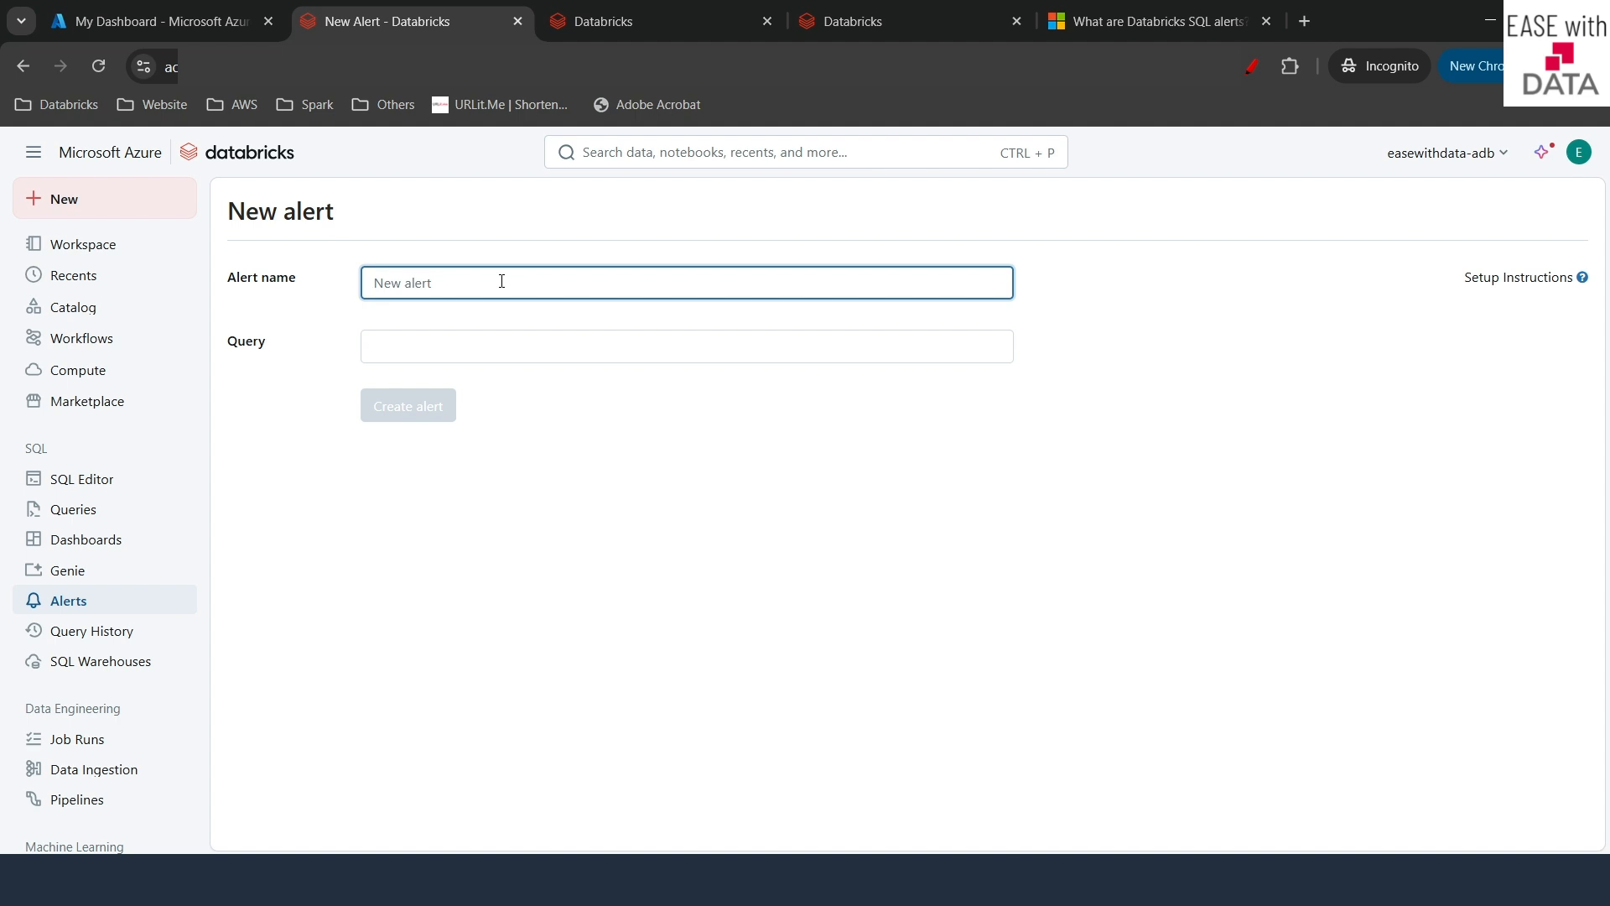
text(Pending Orders Alert)
click(423, 347)
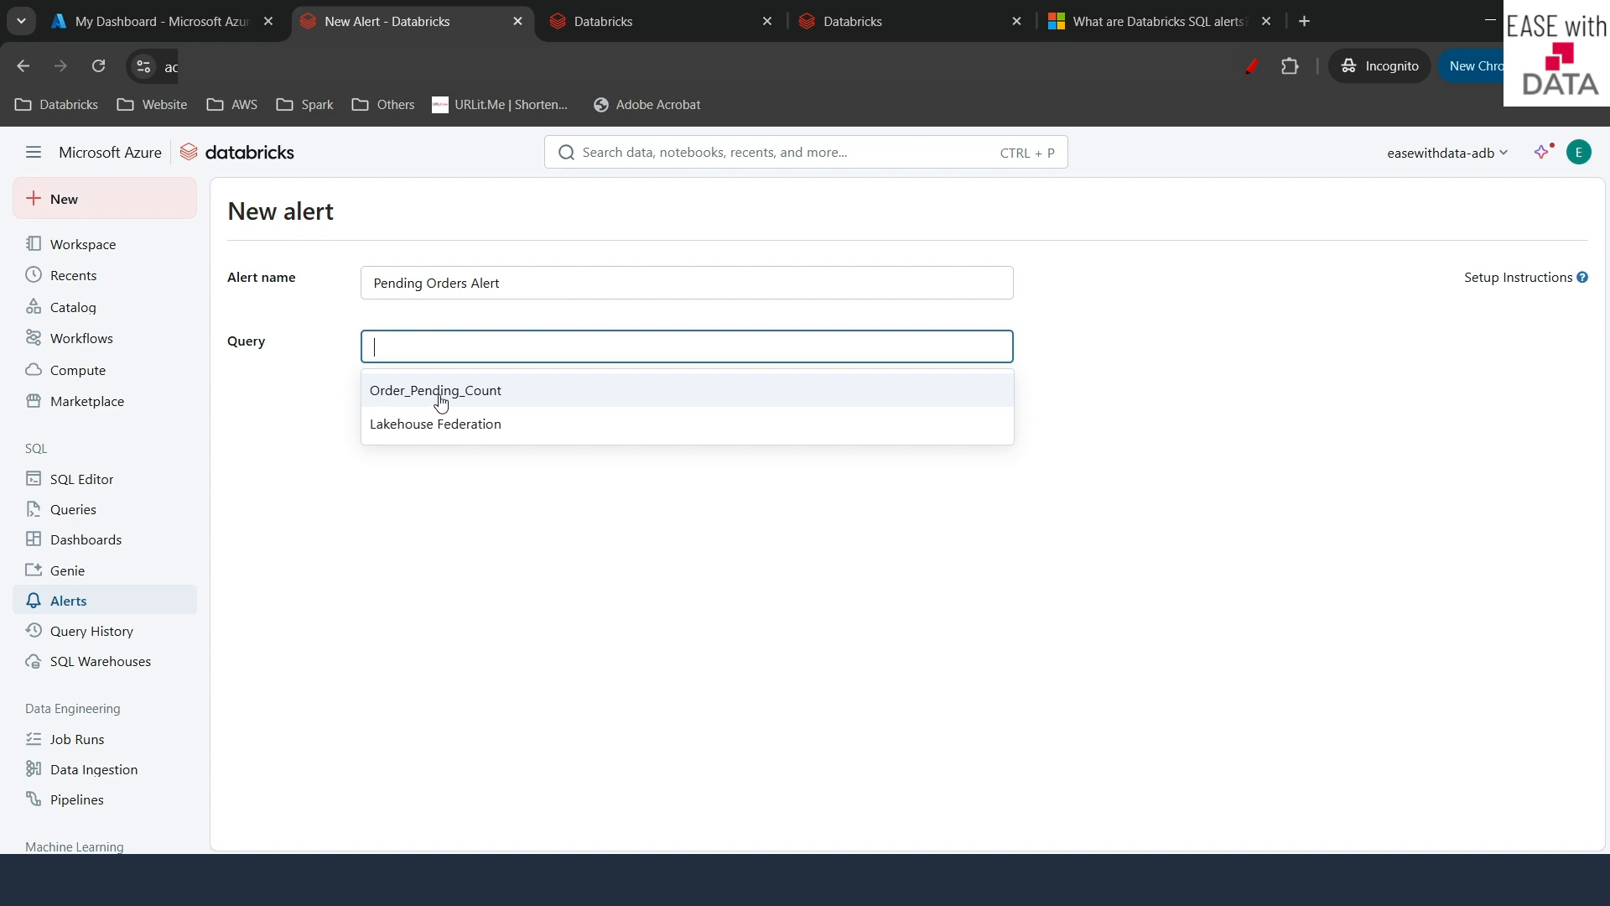
click(475, 401)
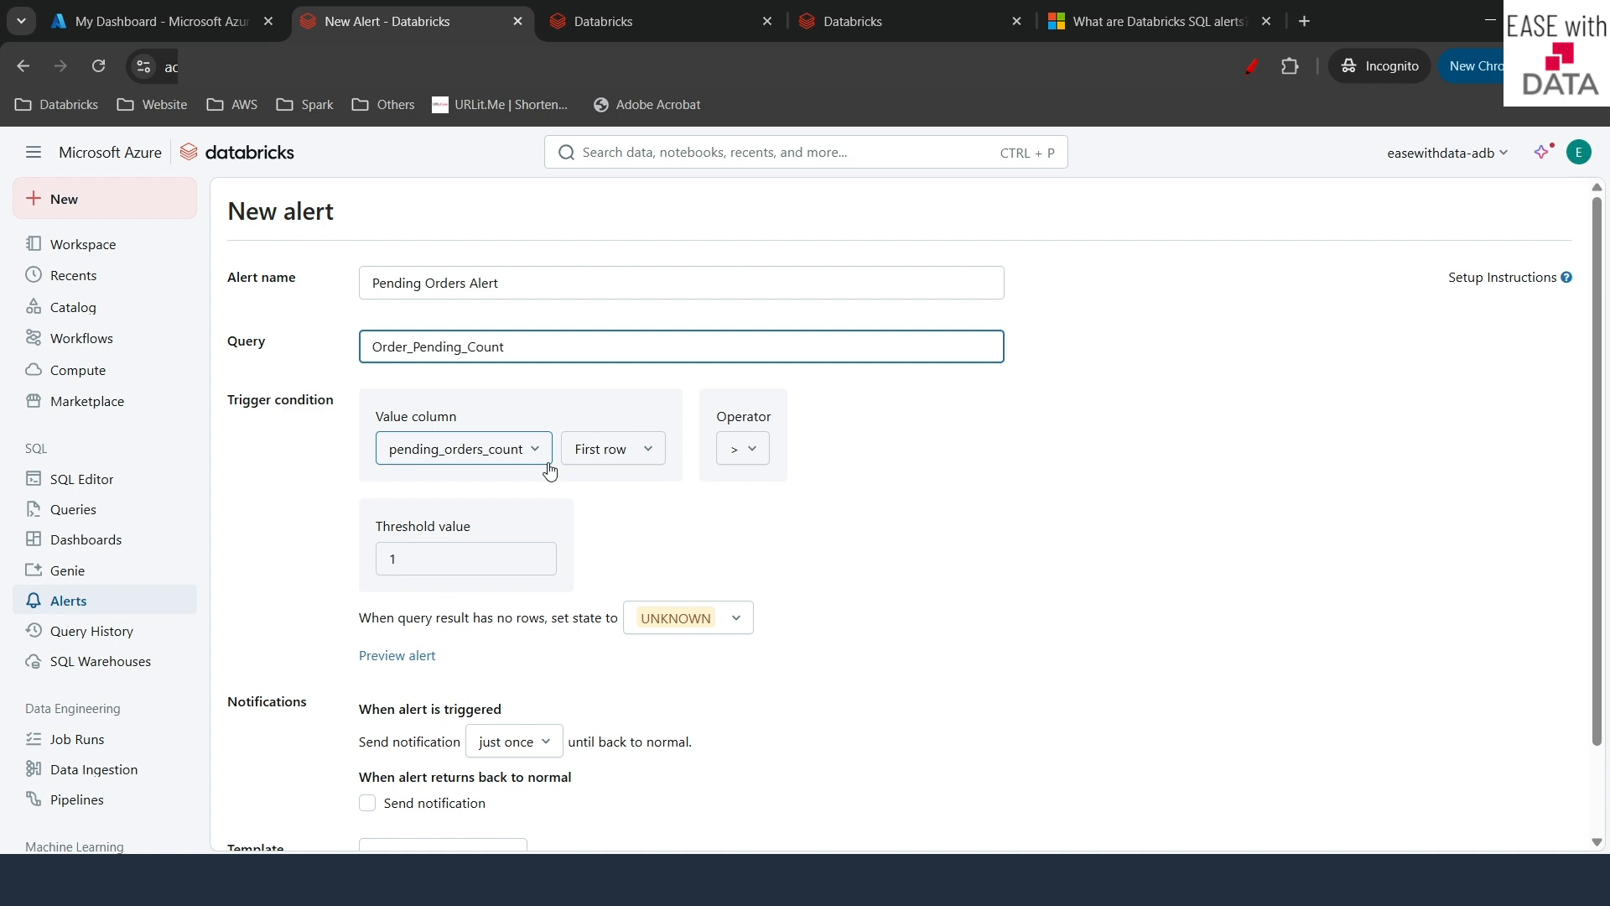
- Keep First row and > for pending_orders_count and set the threshold value to 10000
click(615, 451)
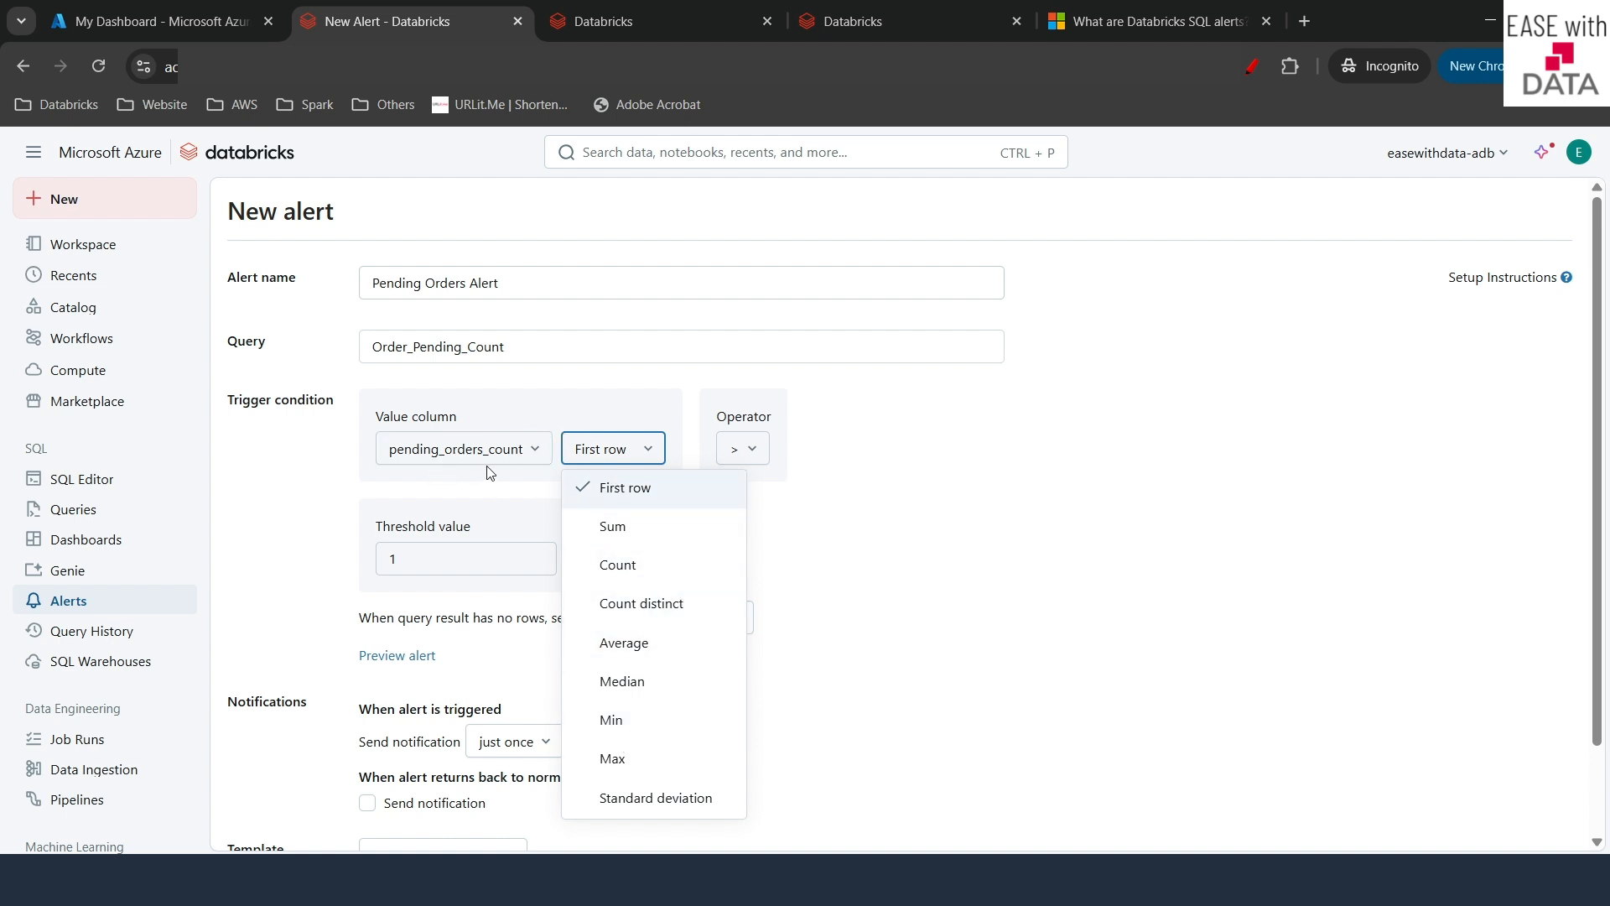
click(612, 461)
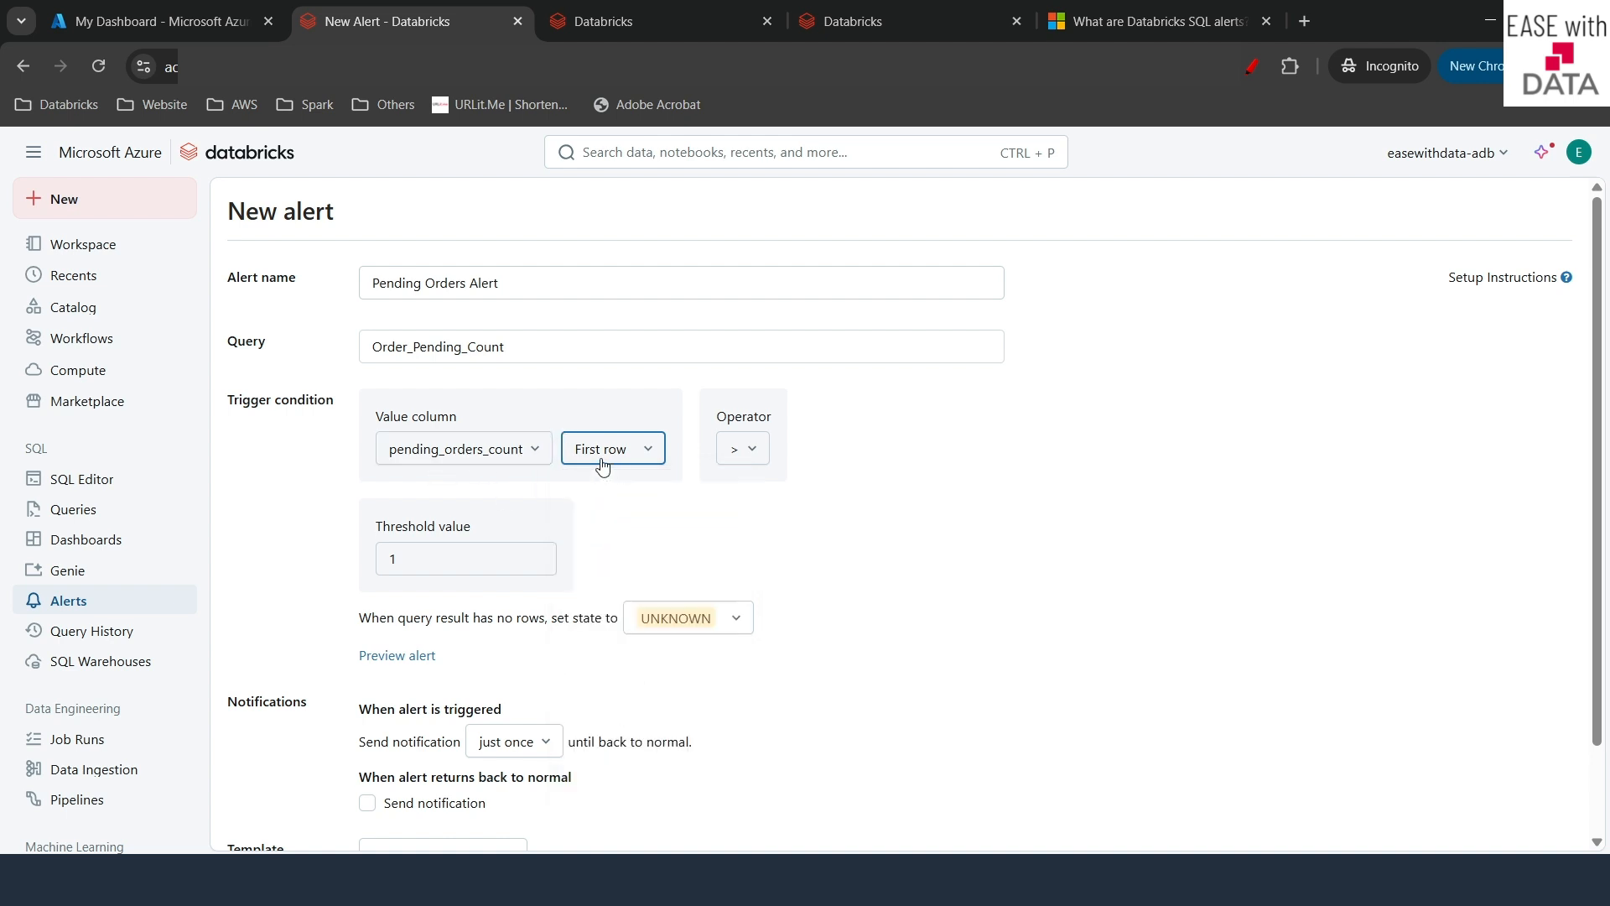
click(760, 460)
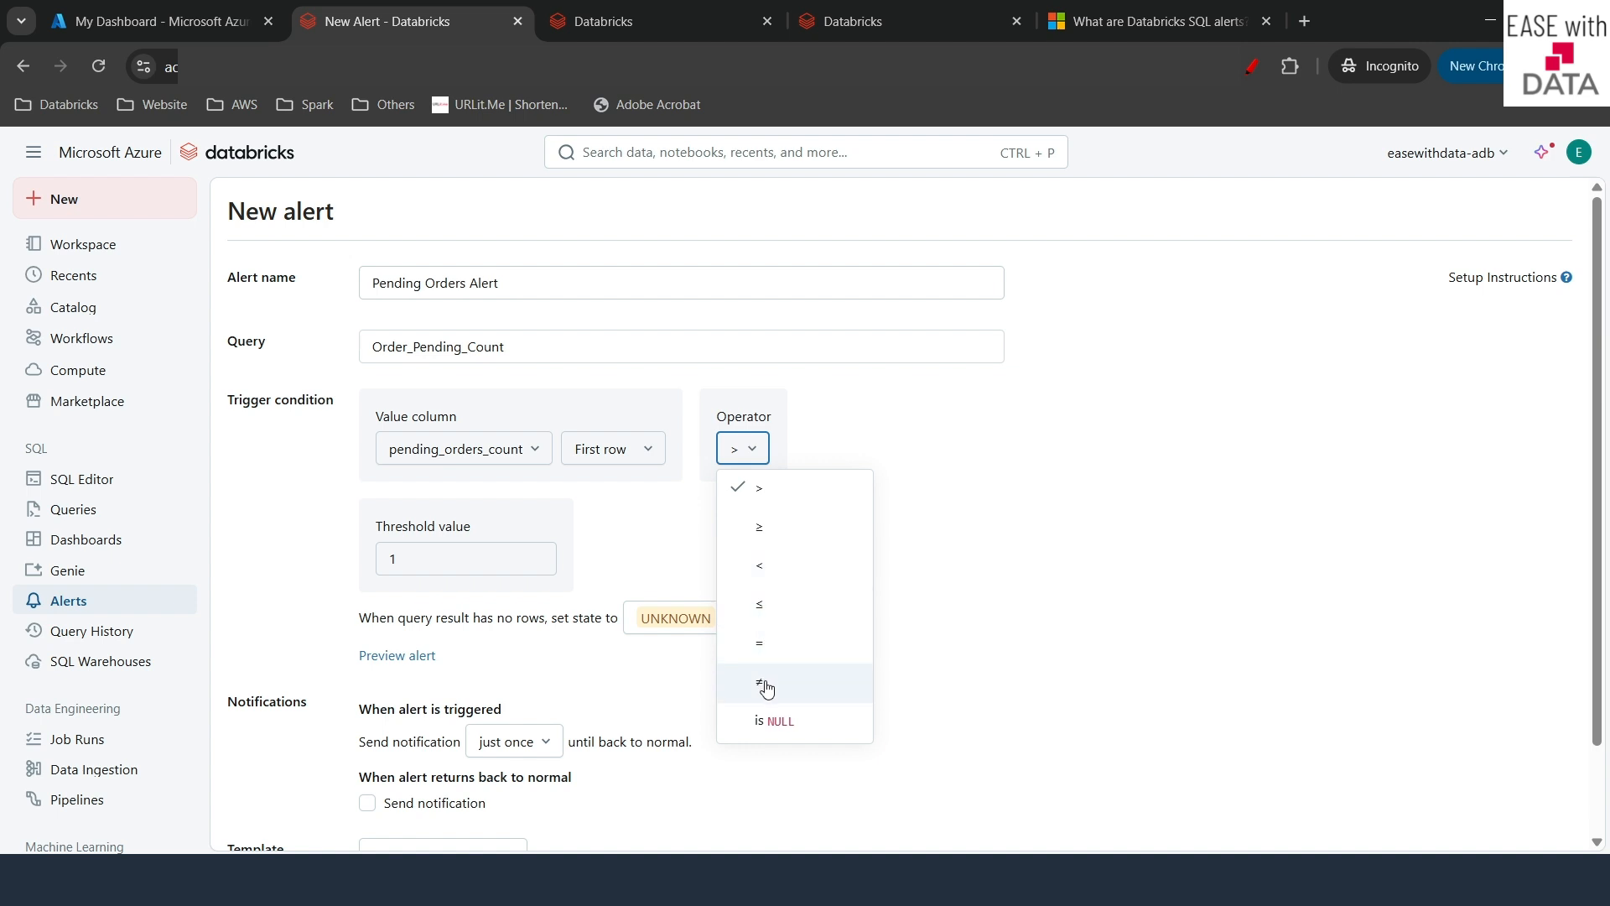
click(758, 455)
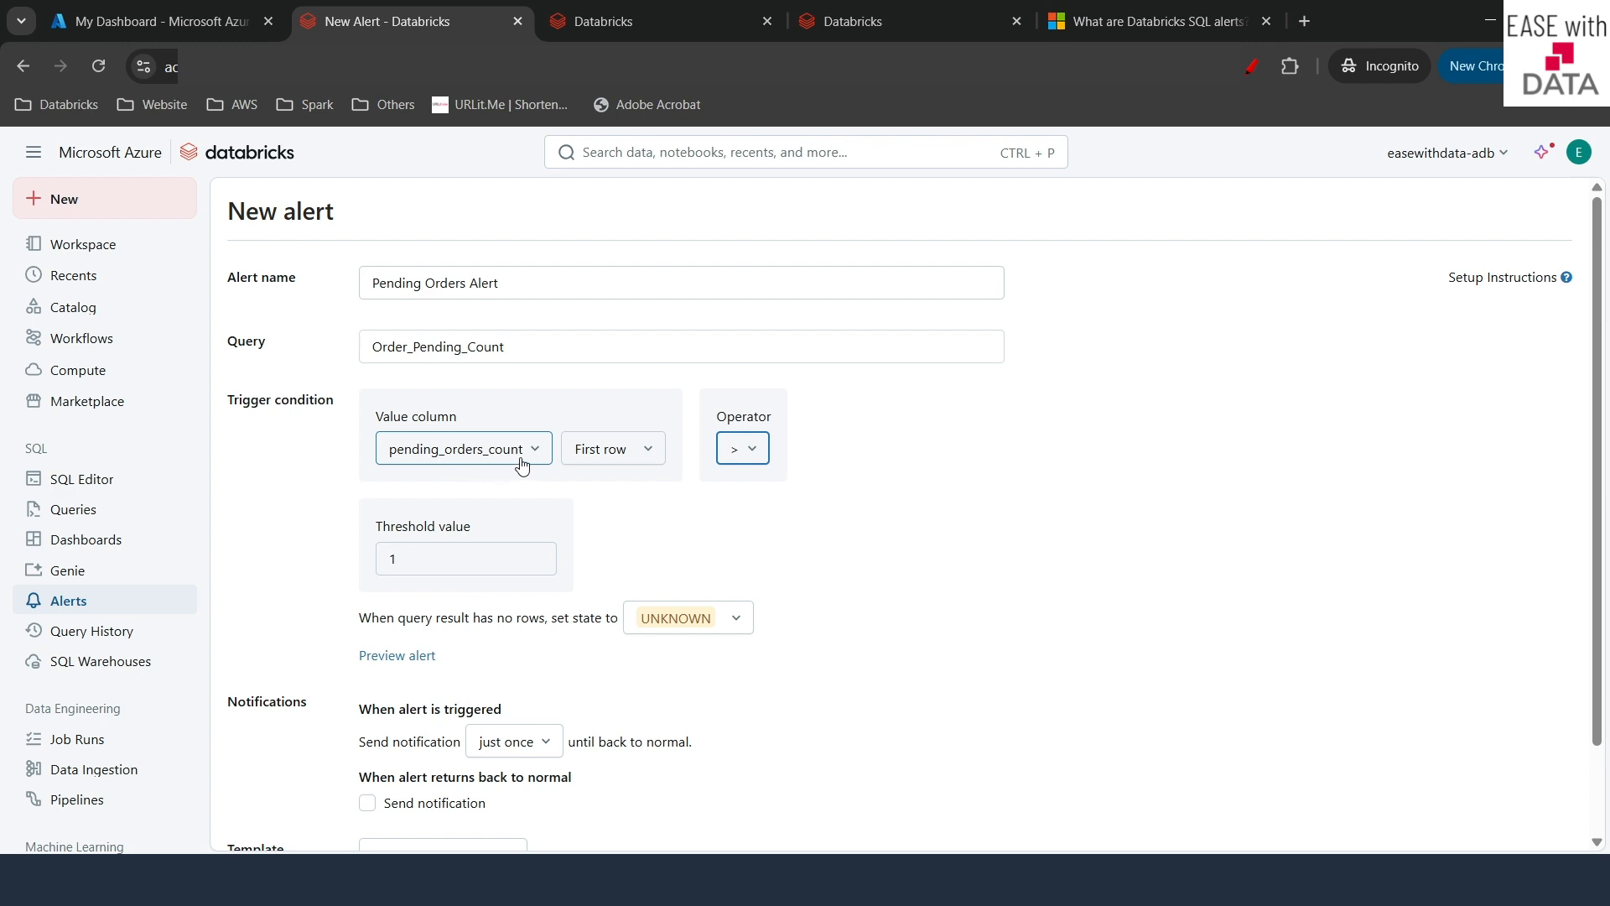
click(406, 560)
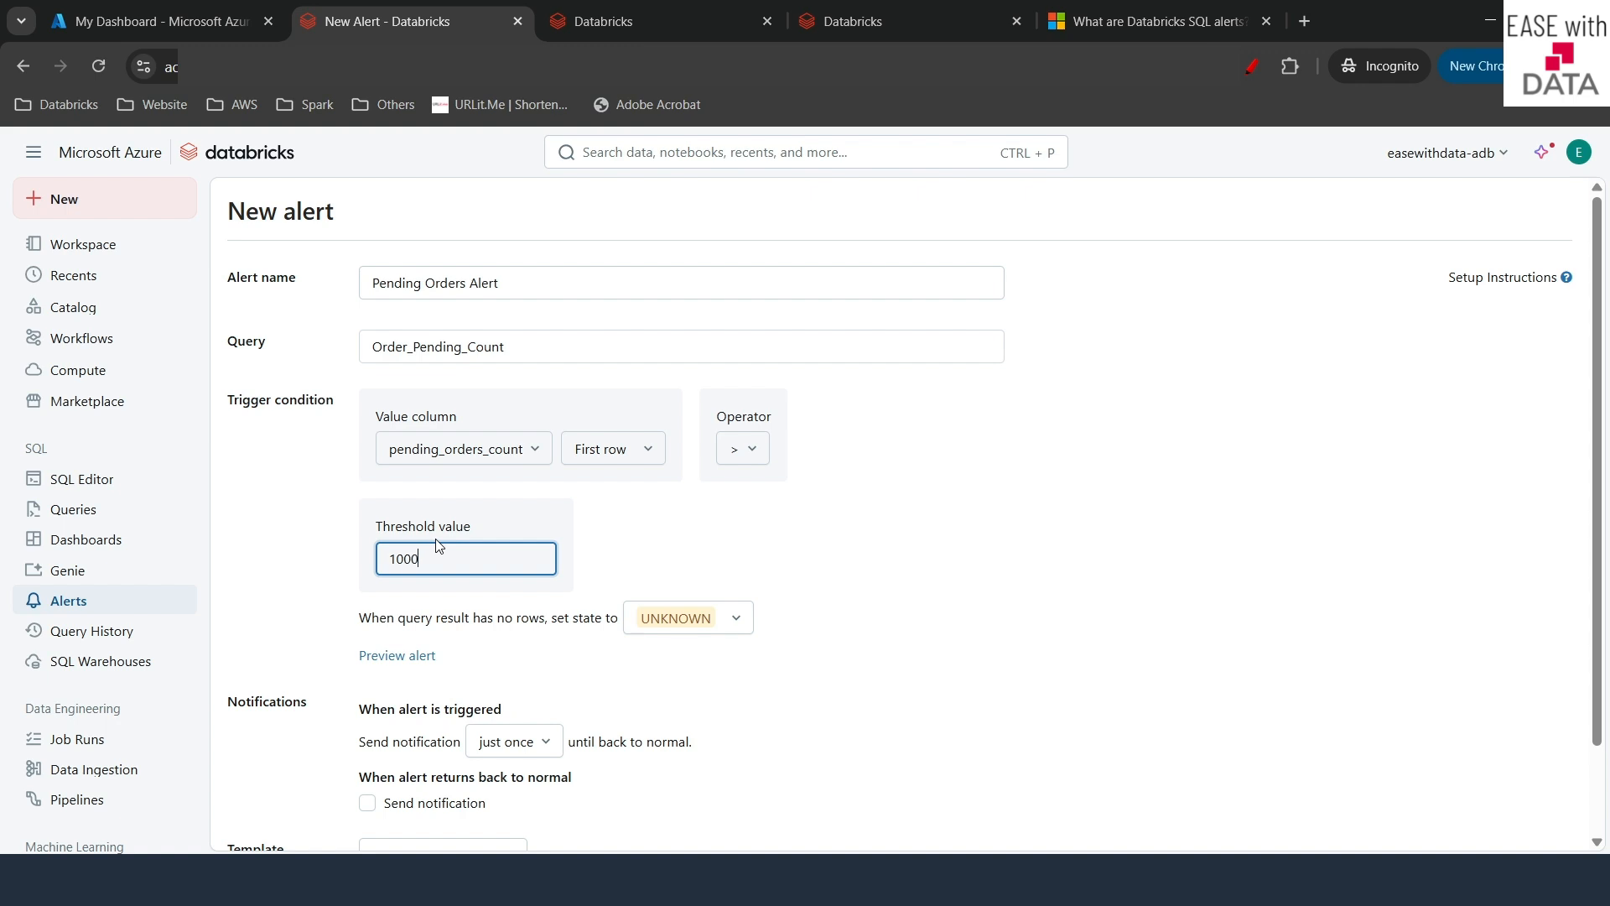
click(770, 565)
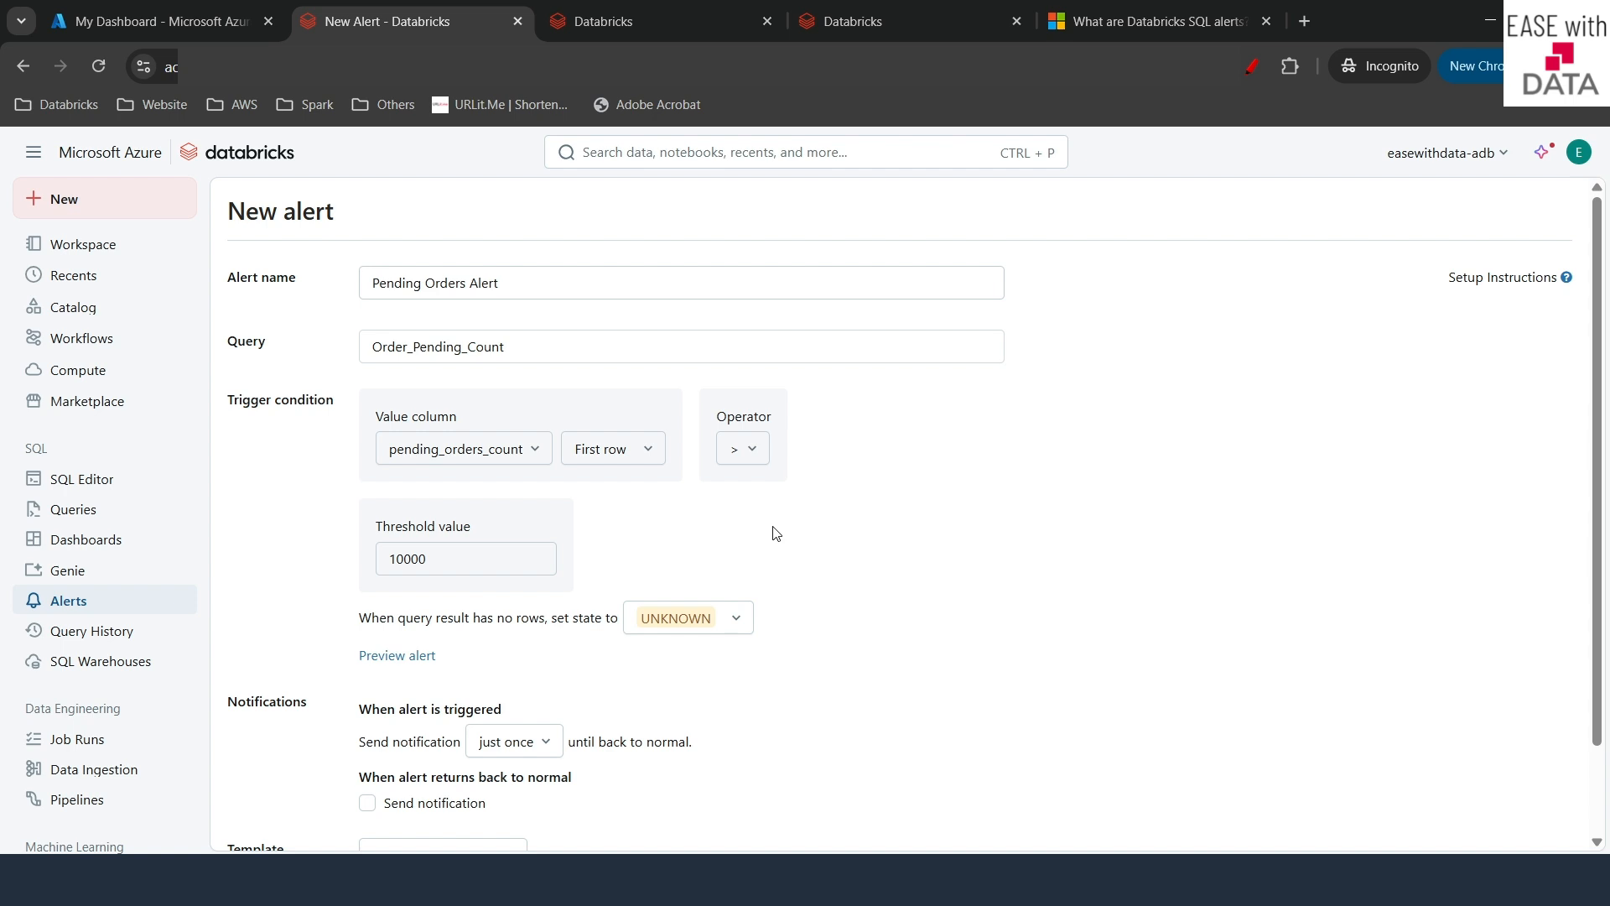
scroll(776, 533, down, 2)
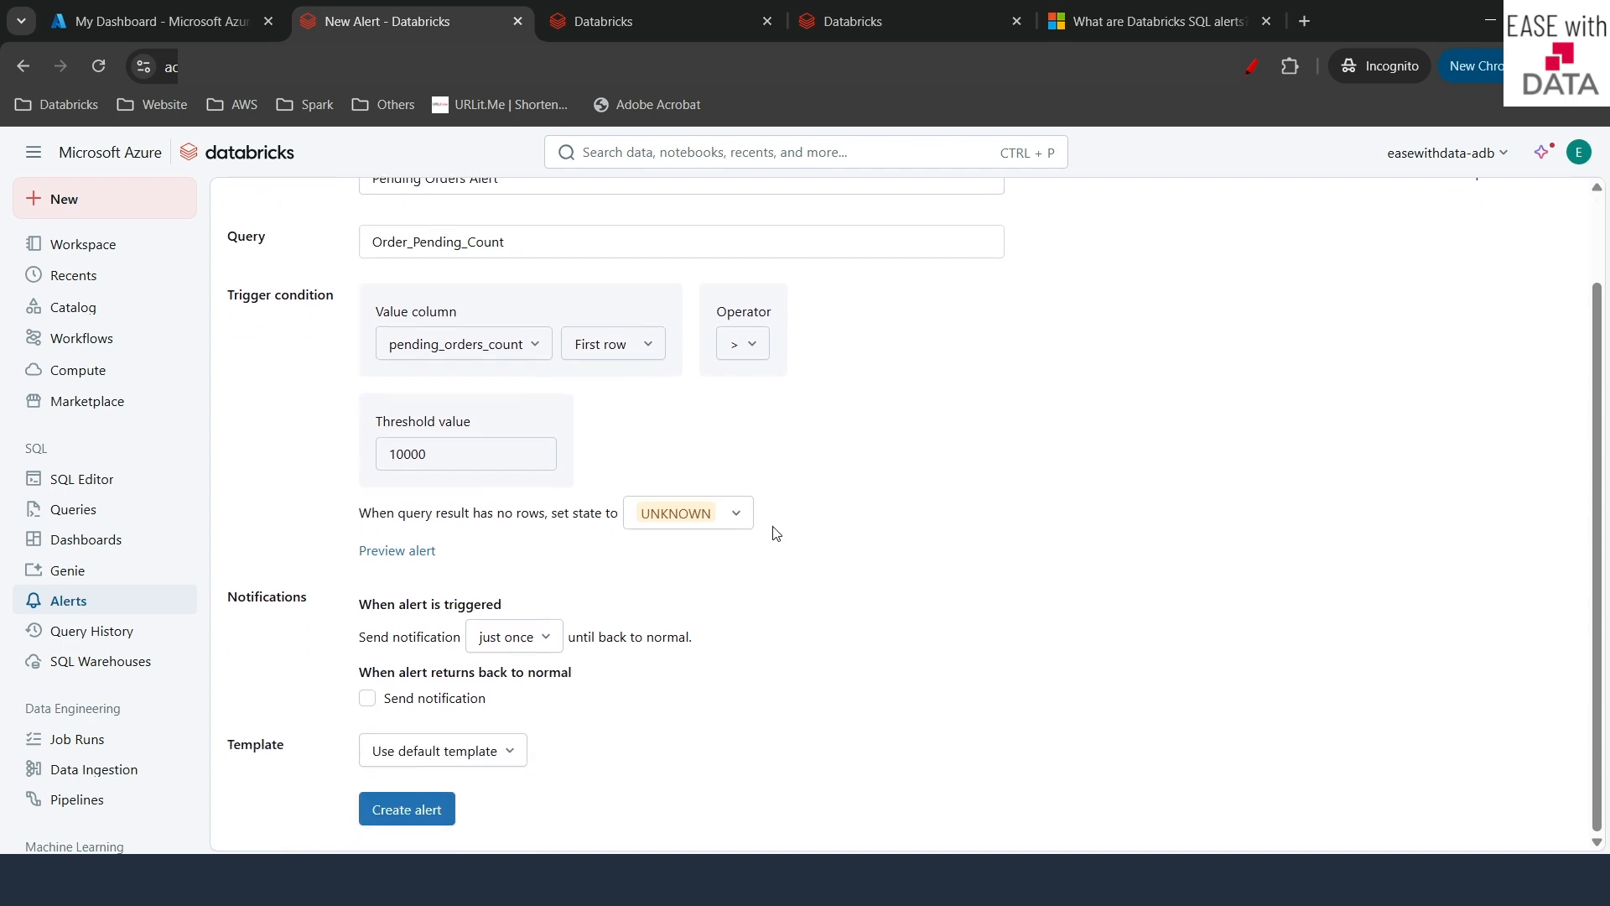
drag(359, 521, 448, 513)
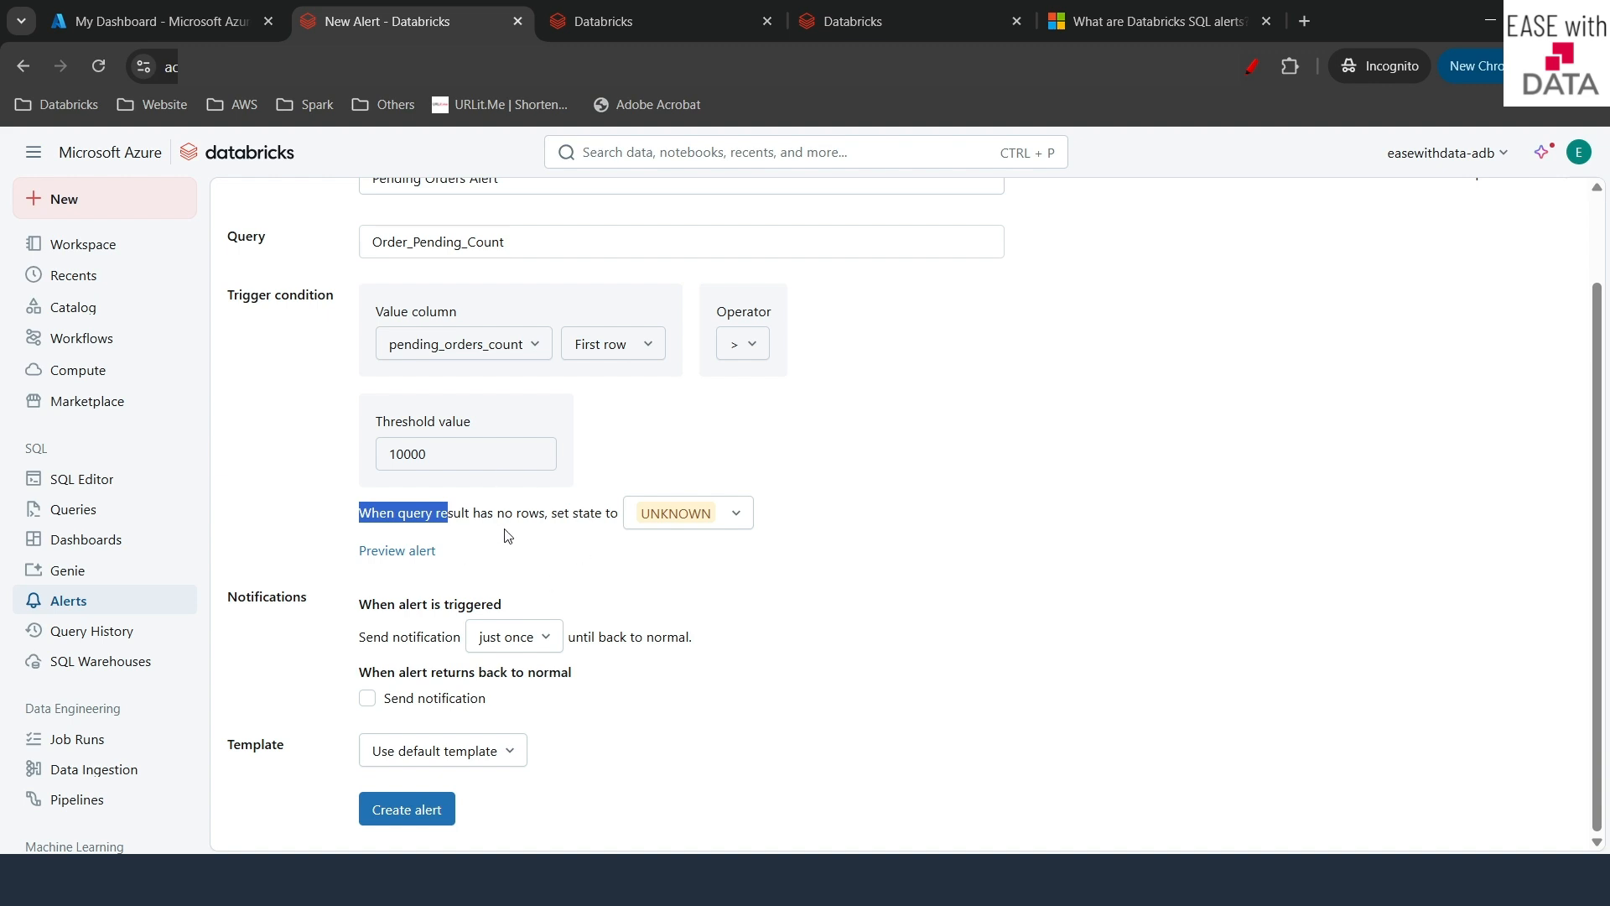
- Set the alert's state for empty query results to OK
click(689, 515)
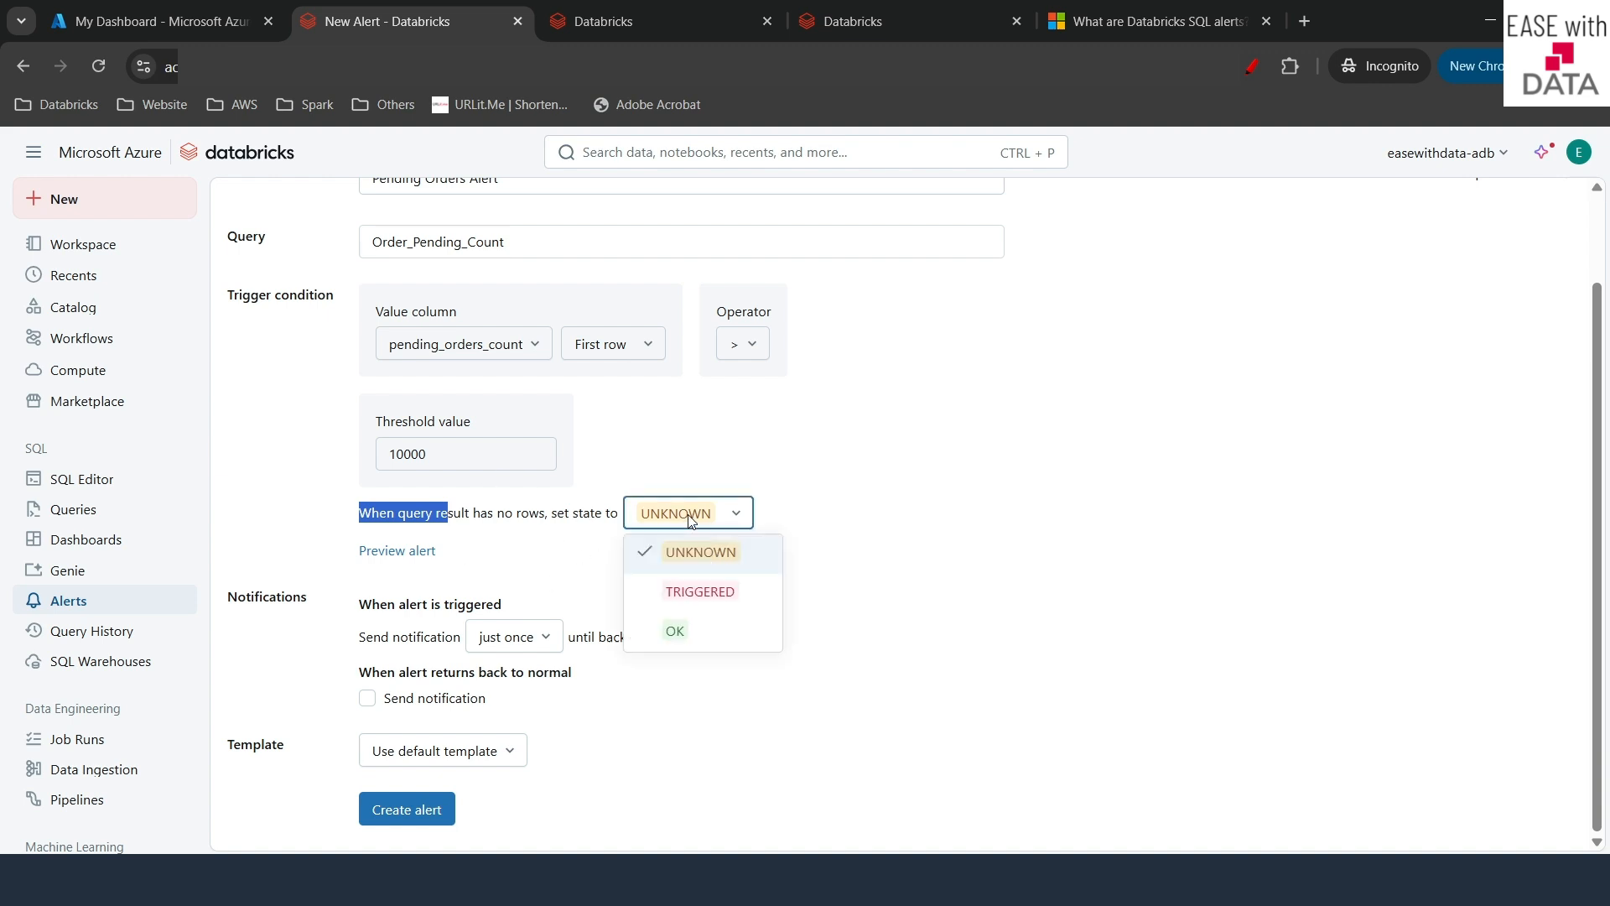
click(680, 627)
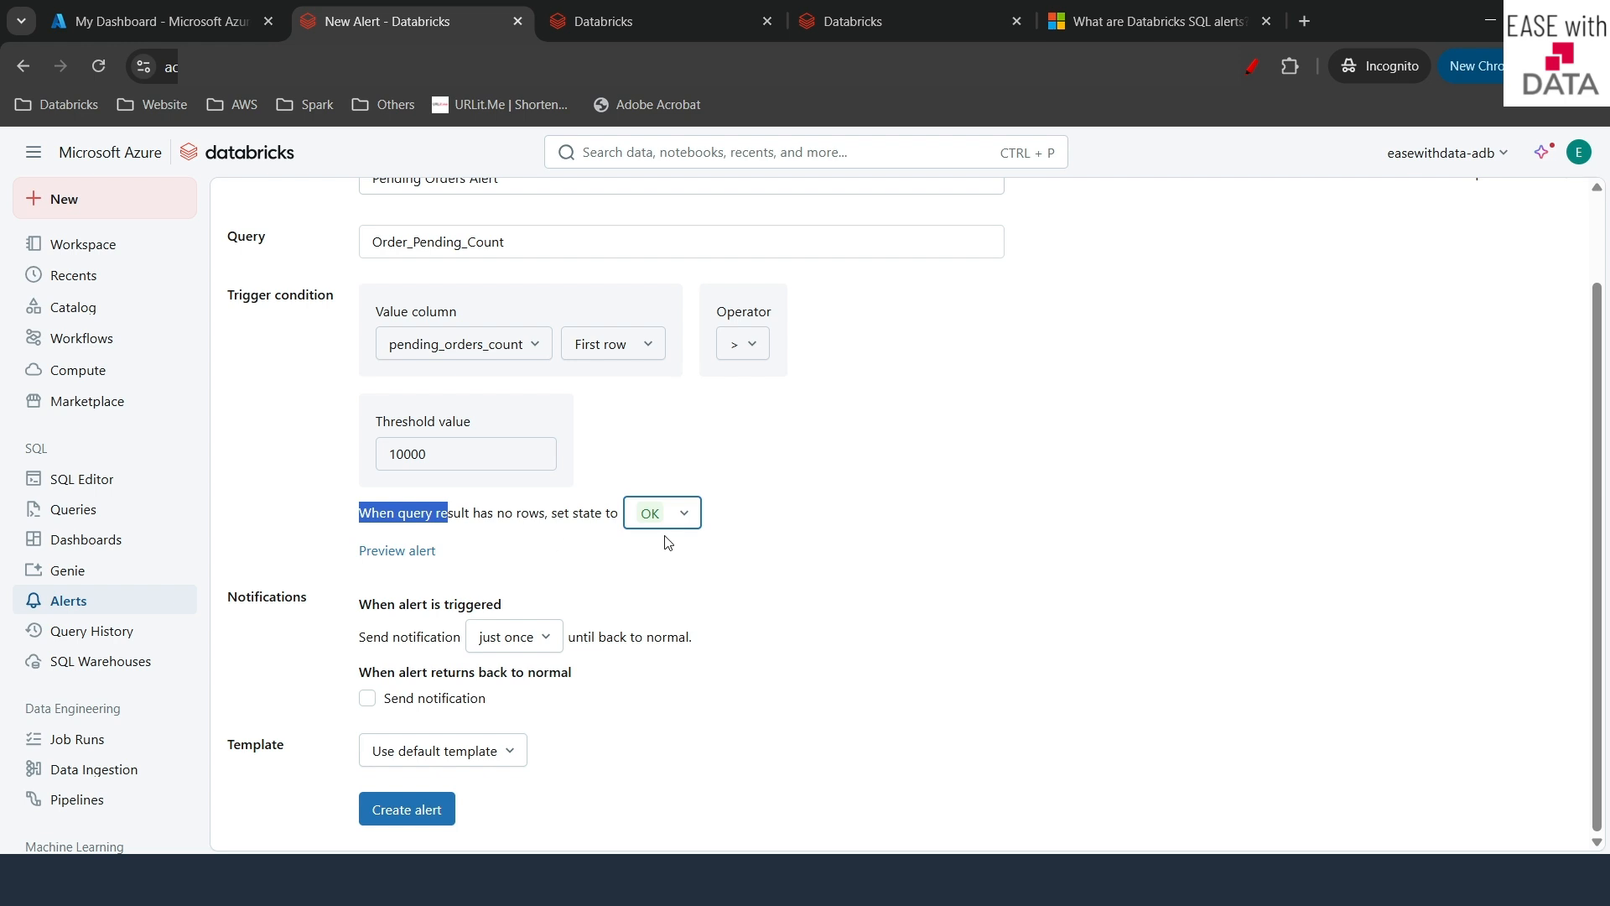
click(895, 557)
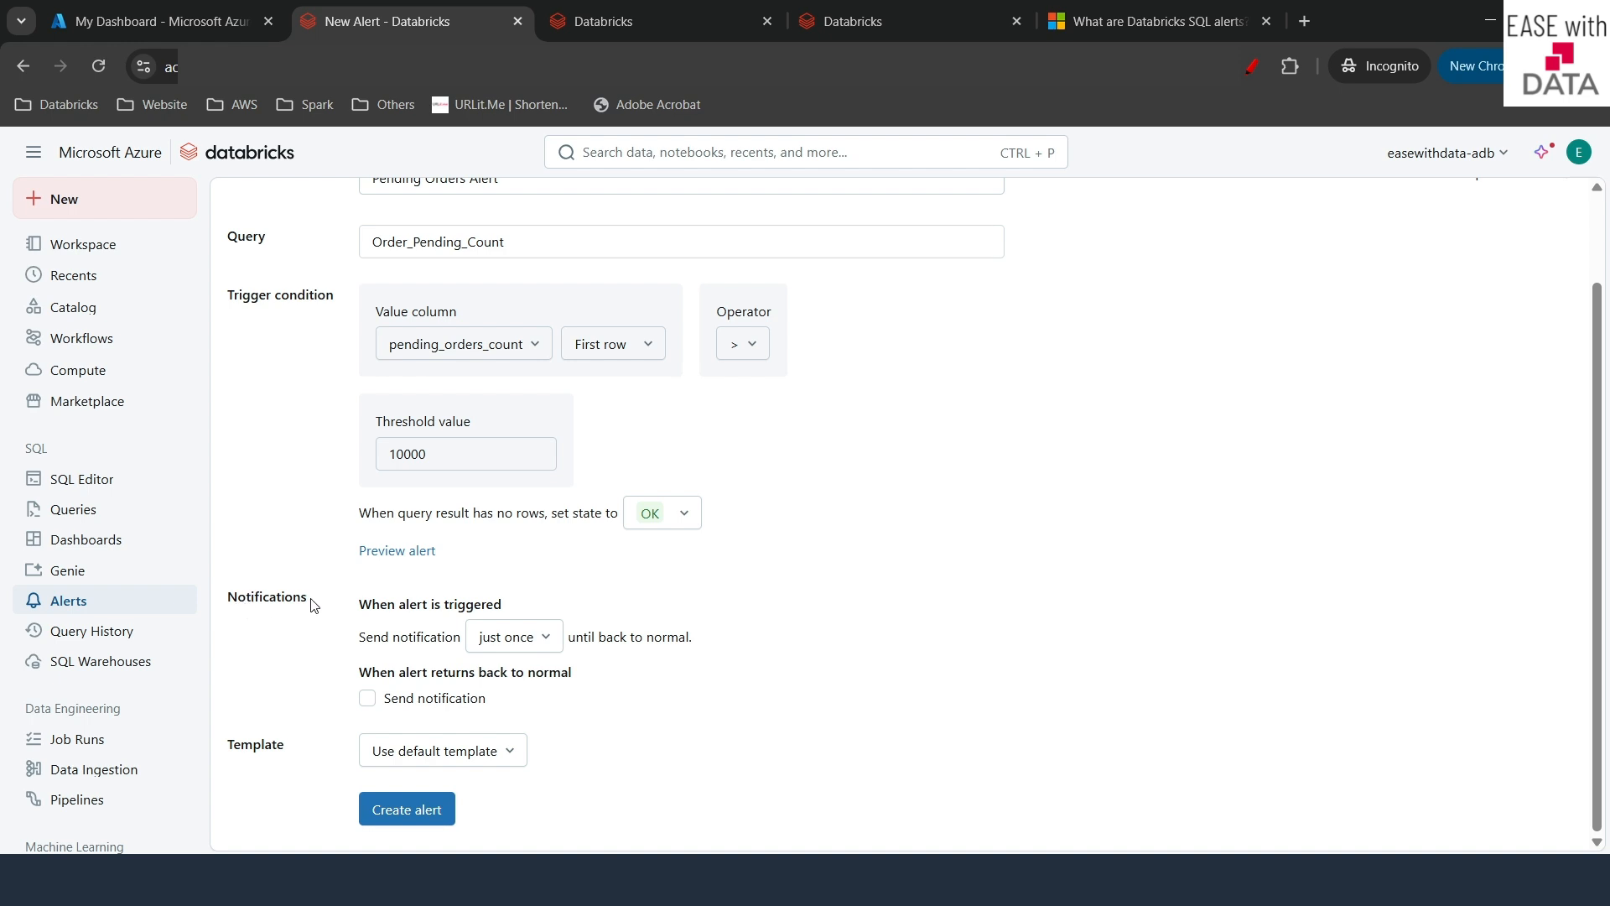
drag(356, 646, 410, 640)
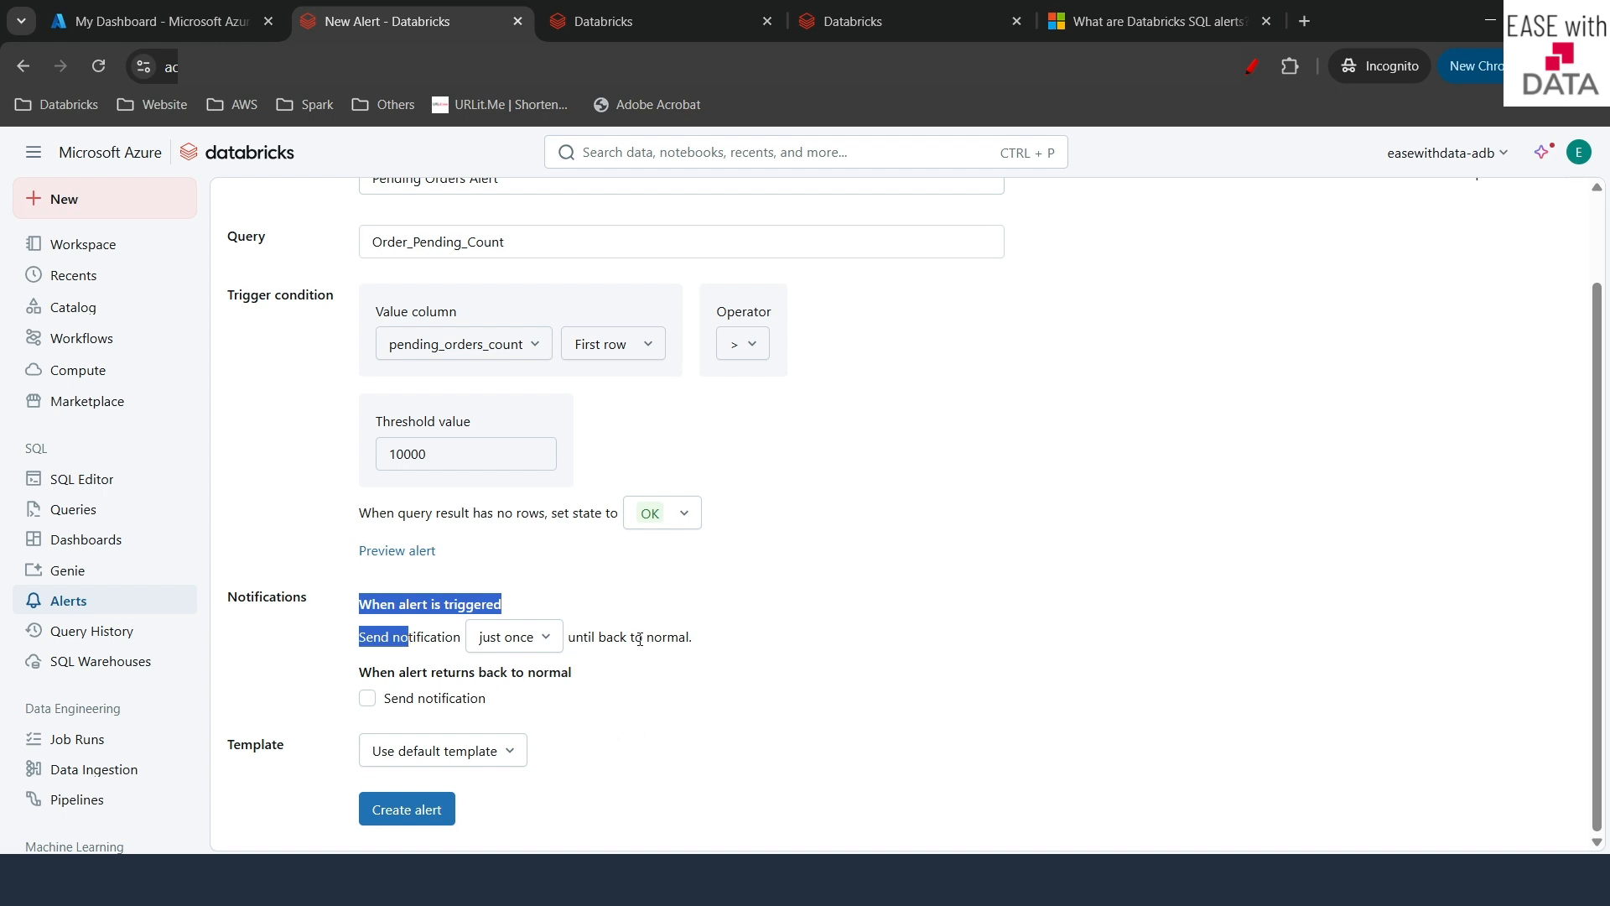
- Keep notifying just once and switch the notification to a custom template, opening its formatting guide
click(537, 635)
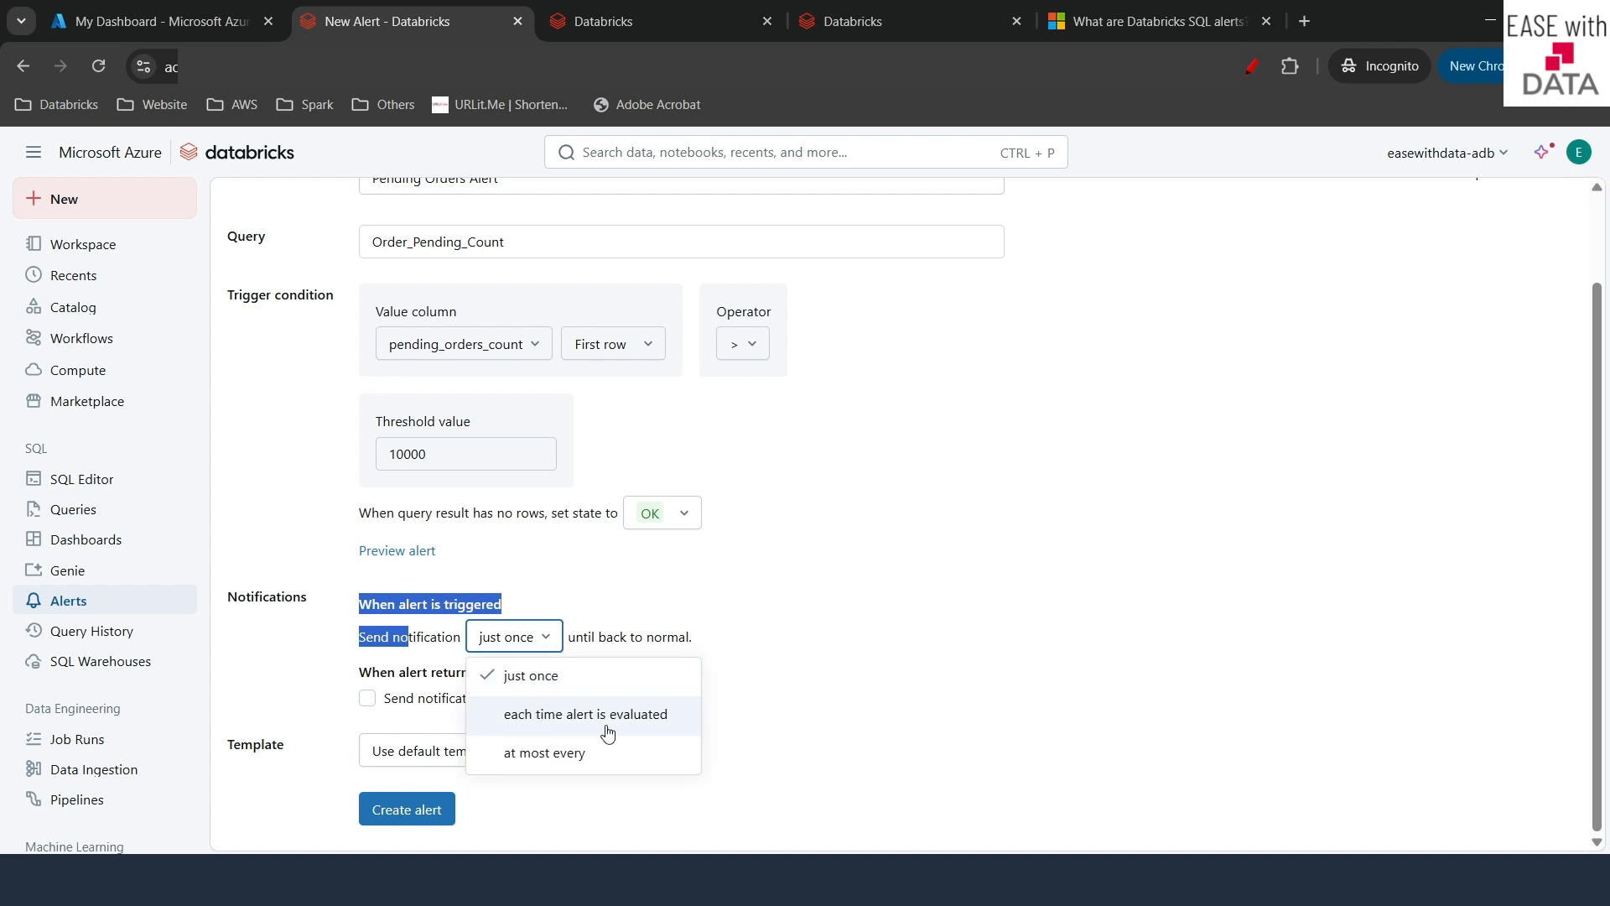
click(833, 700)
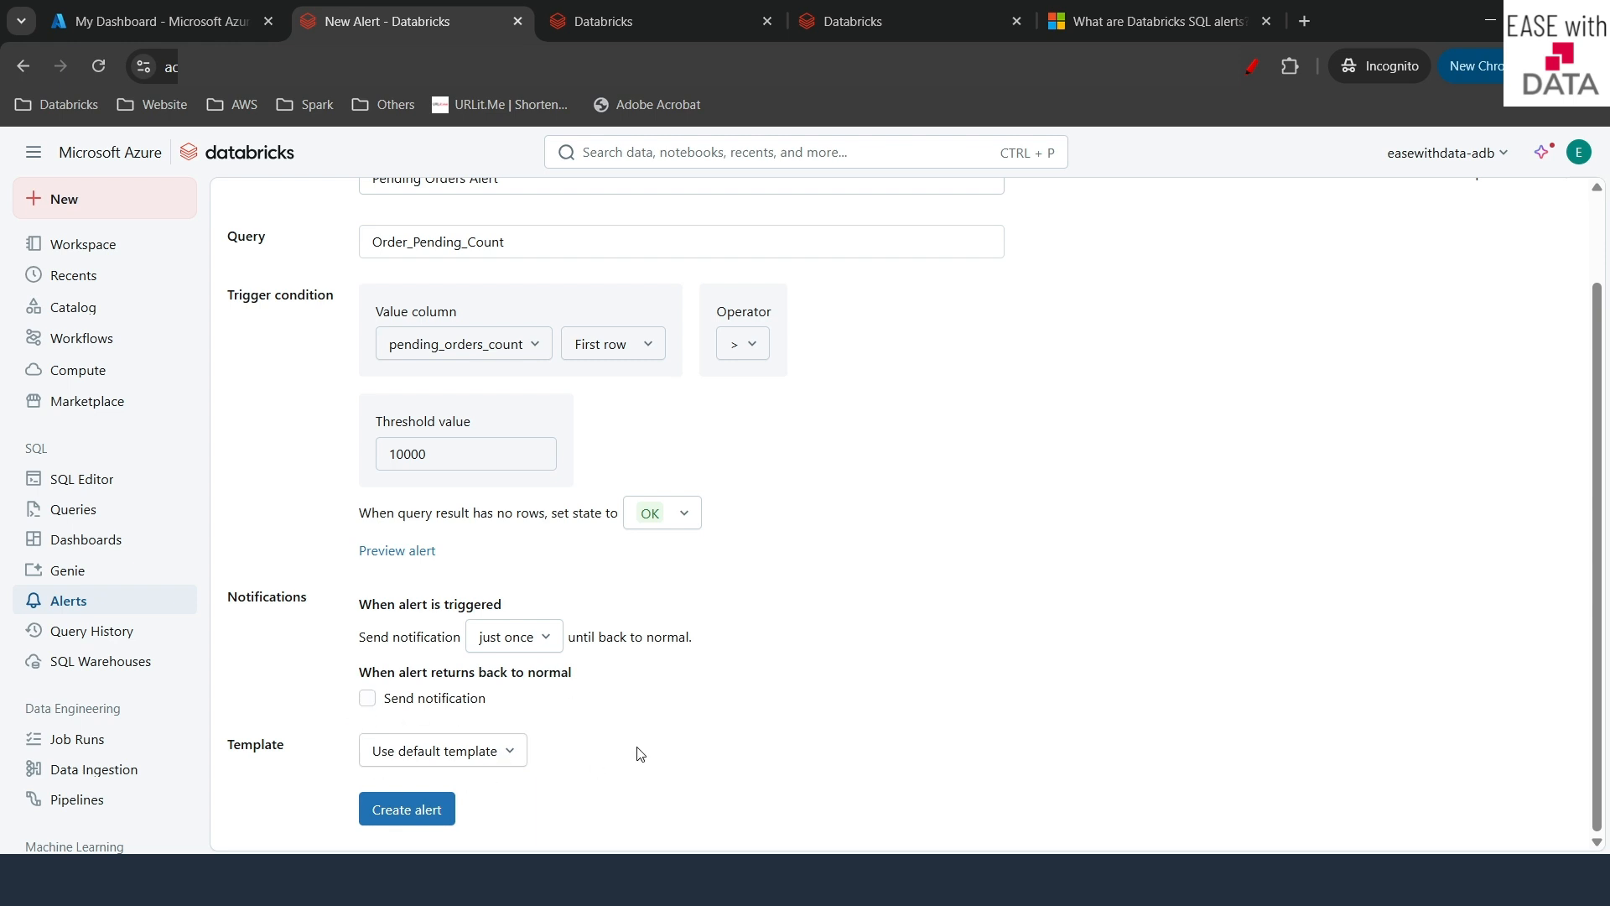
click(513, 751)
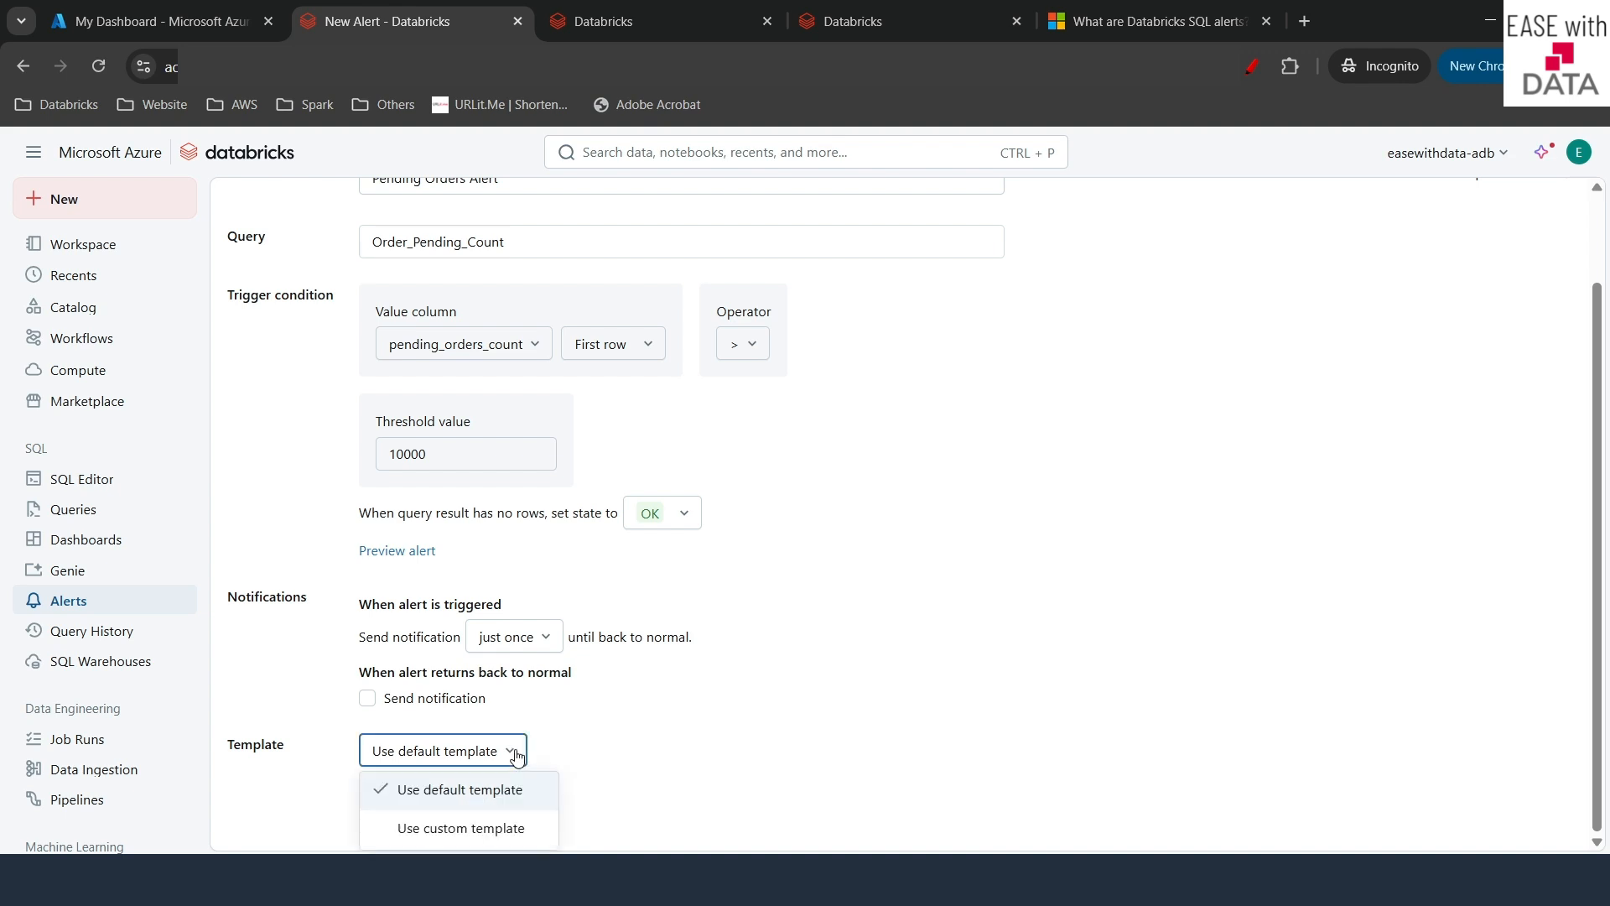
click(463, 830)
scroll(844, 676, down, 4)
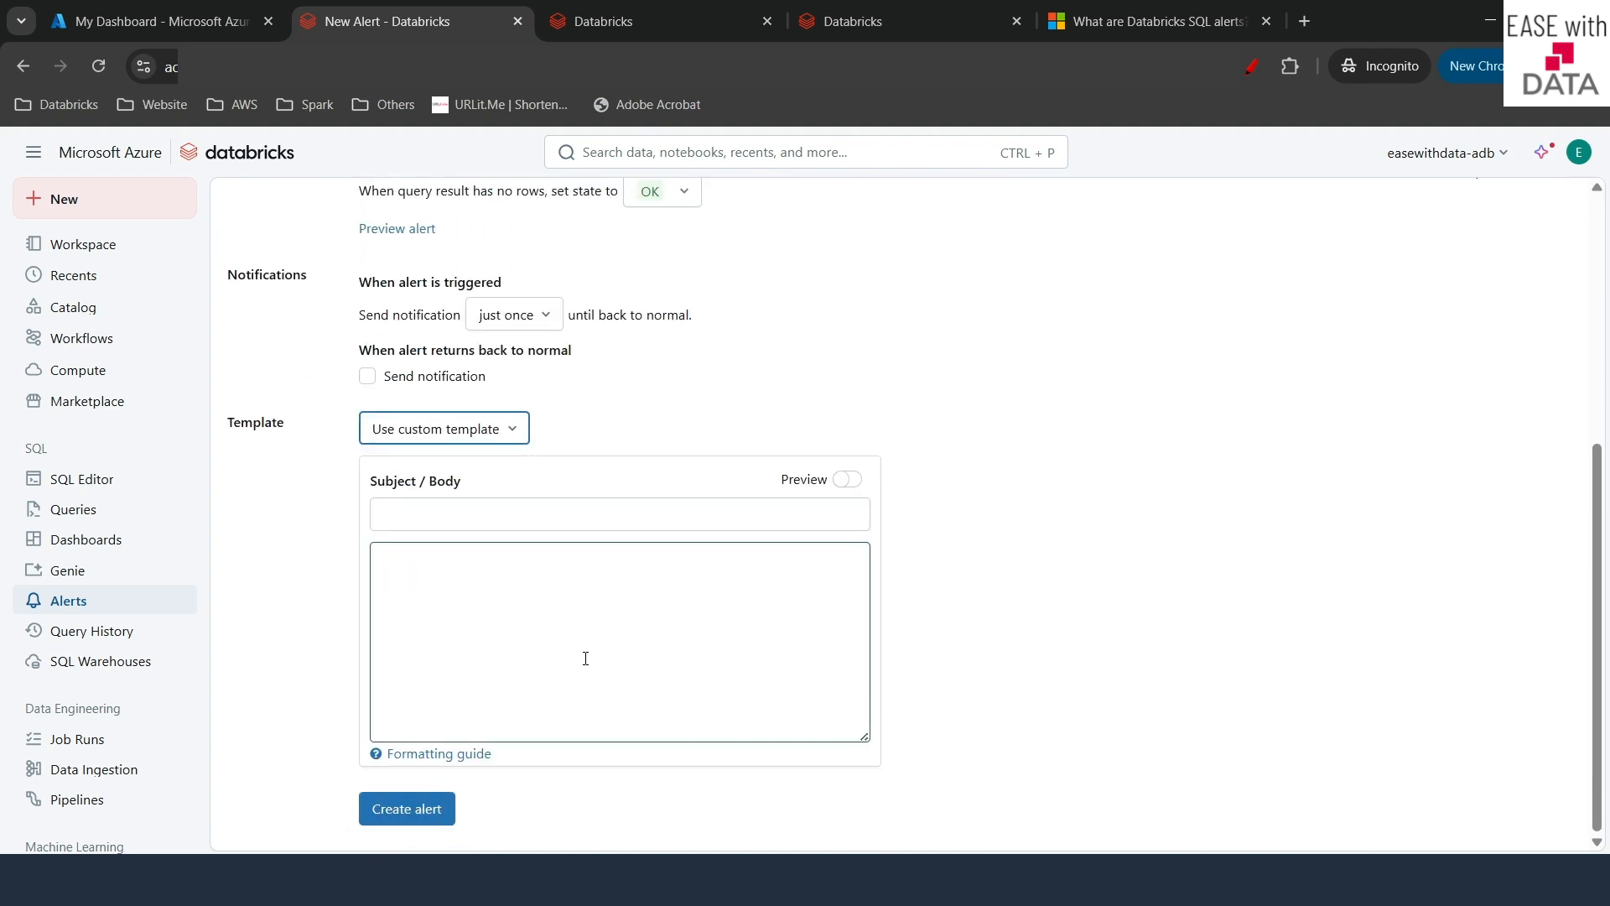
click(466, 756)
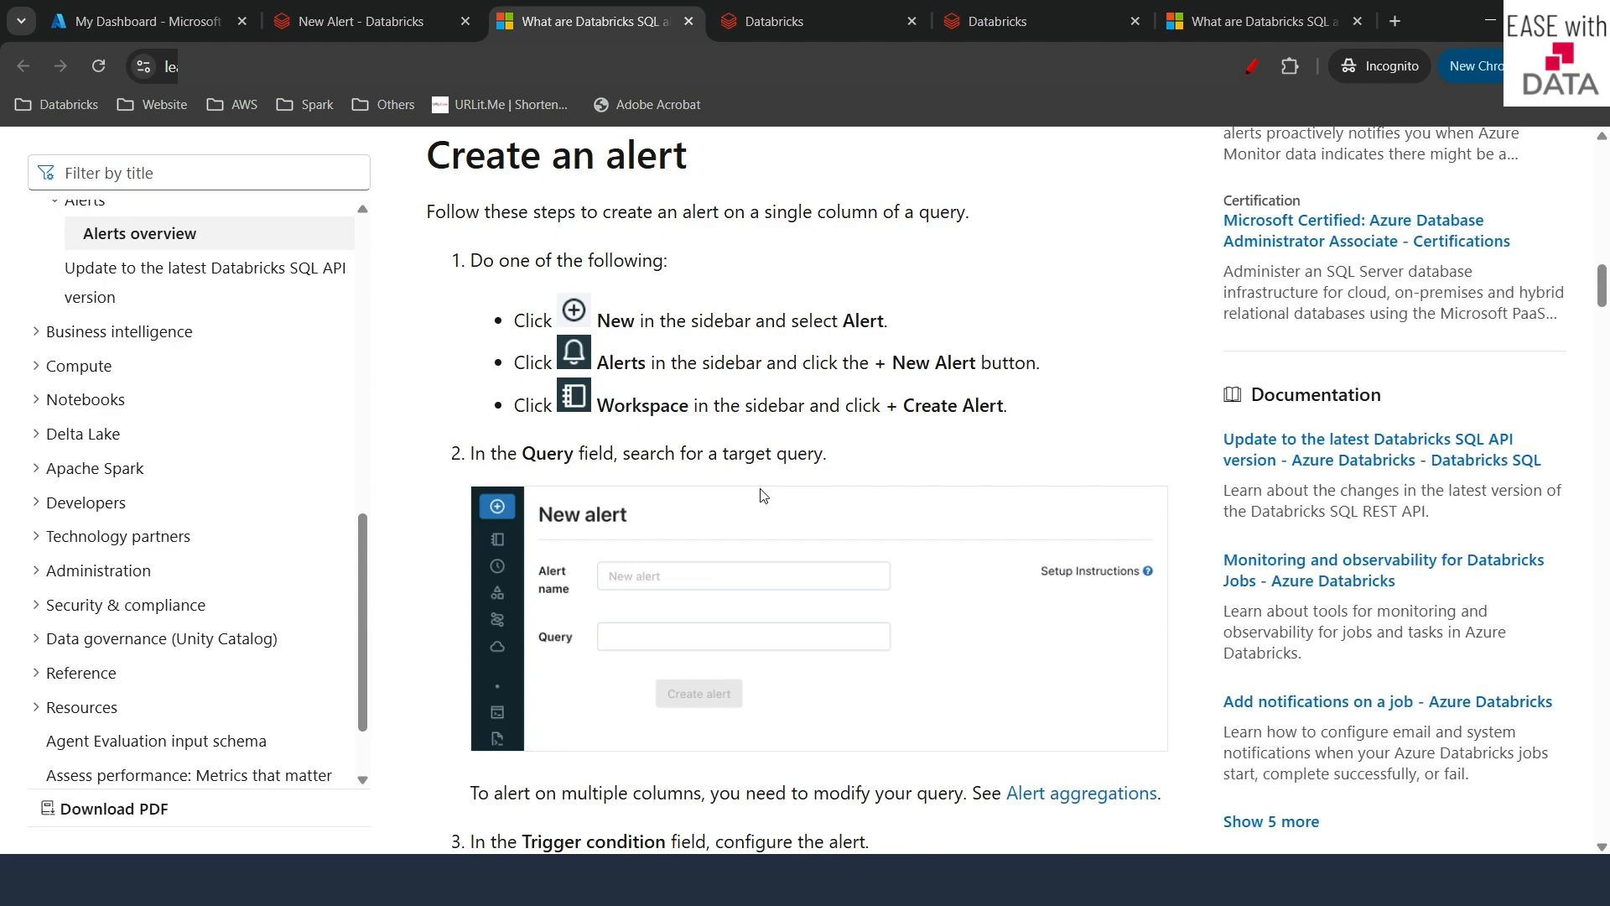
- Find and select the QUERY_RESULT_VALUE variable in the guide's template variable list
scroll(763, 495, down, 20)
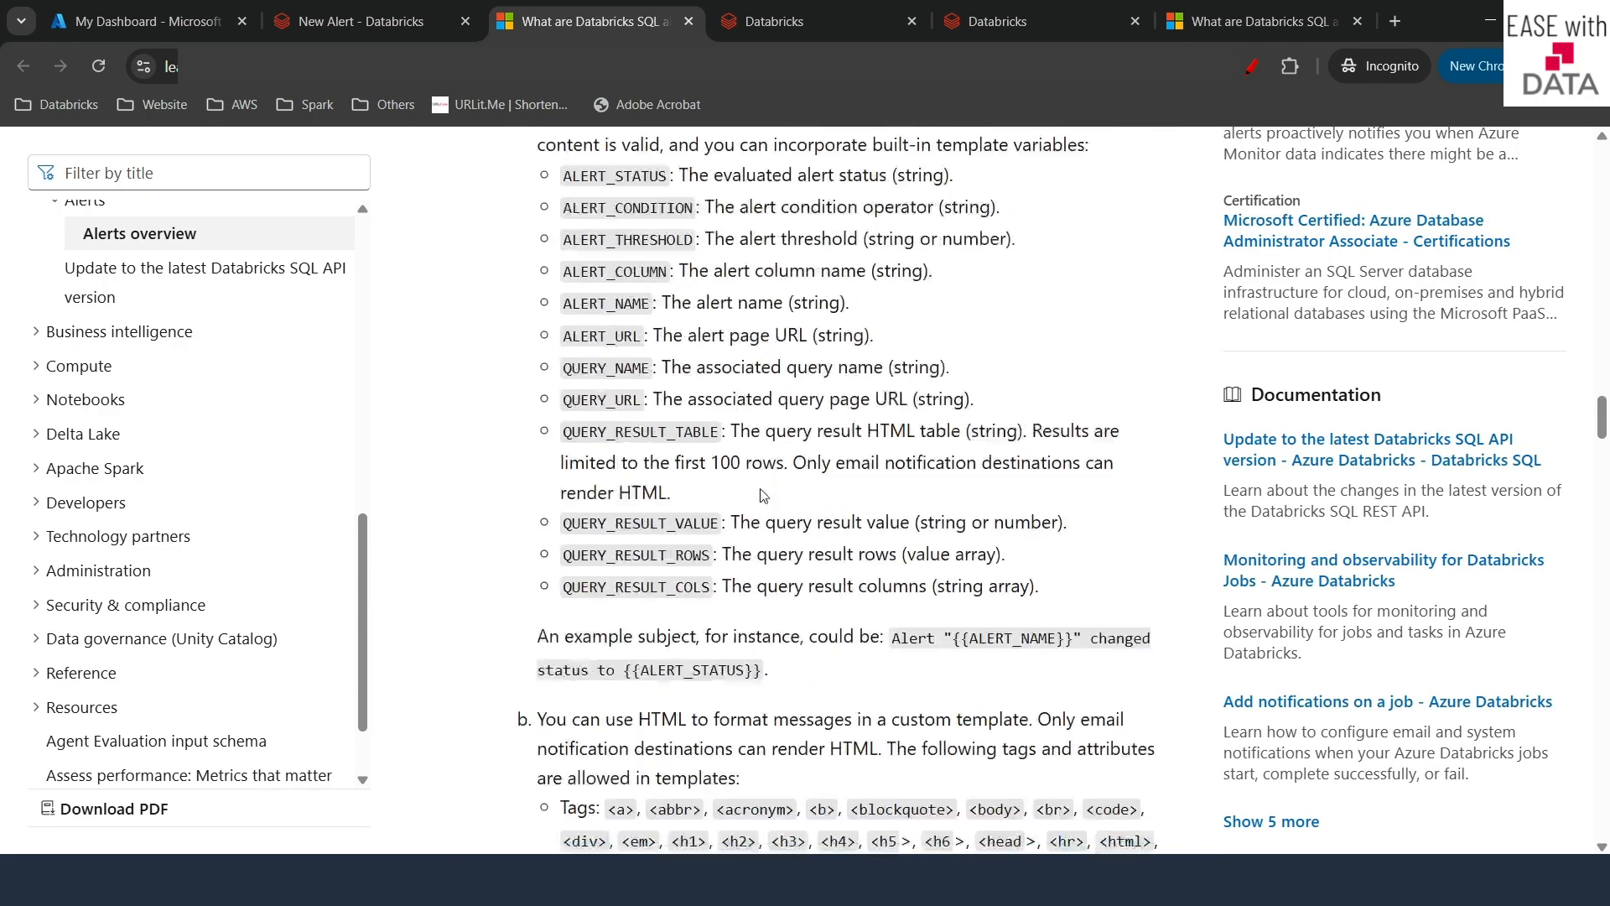
scroll(763, 495, up, 1)
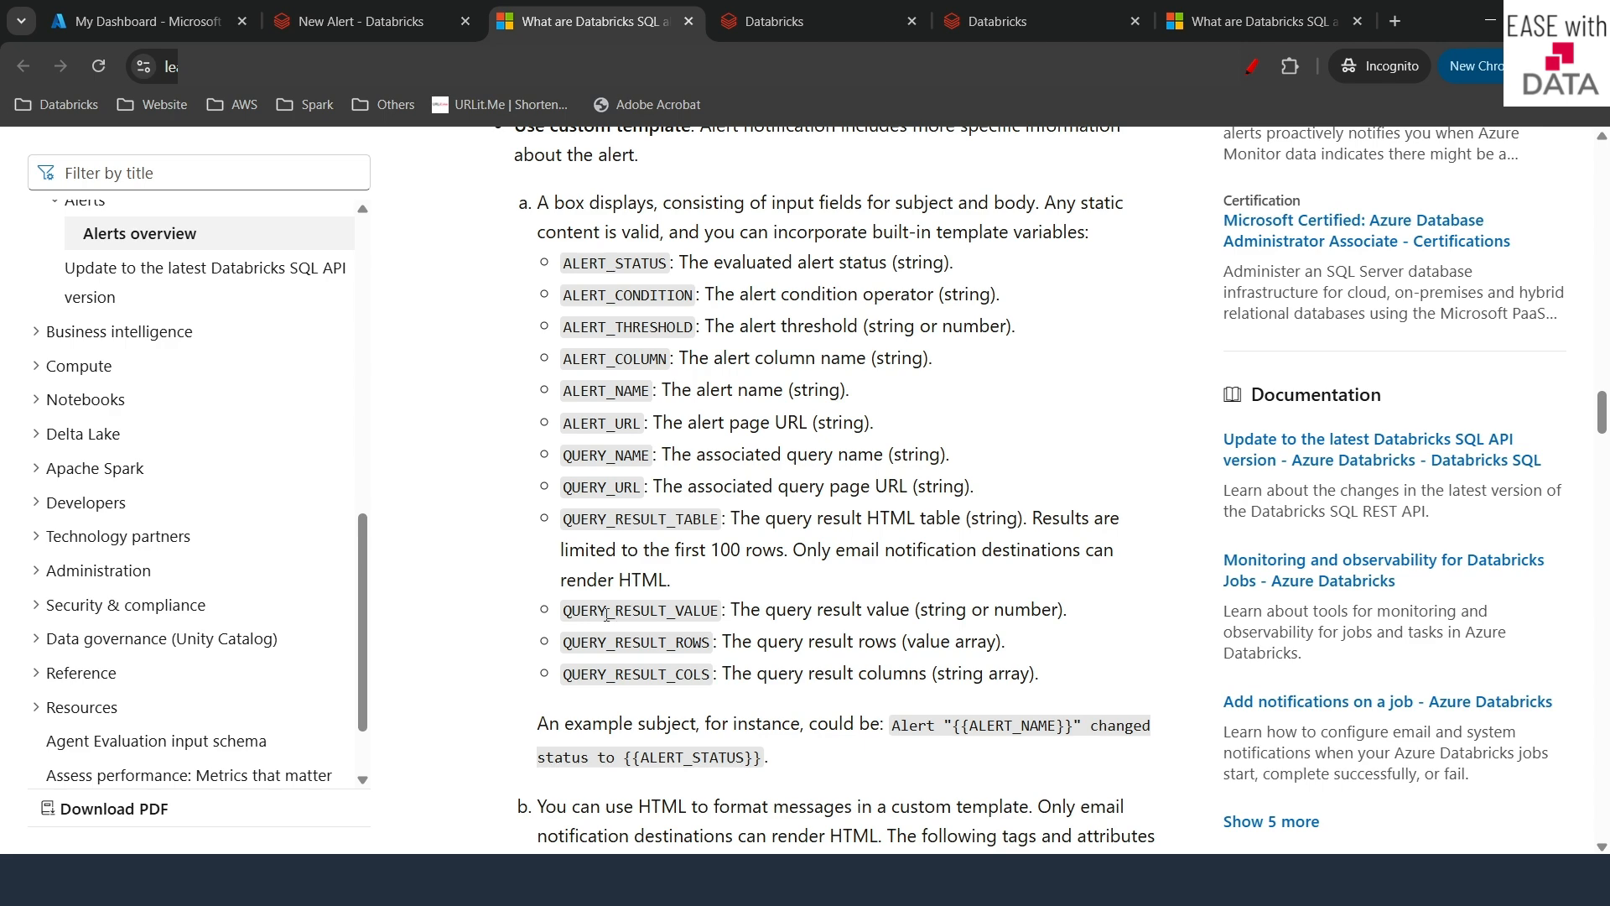
drag(566, 610, 716, 612)
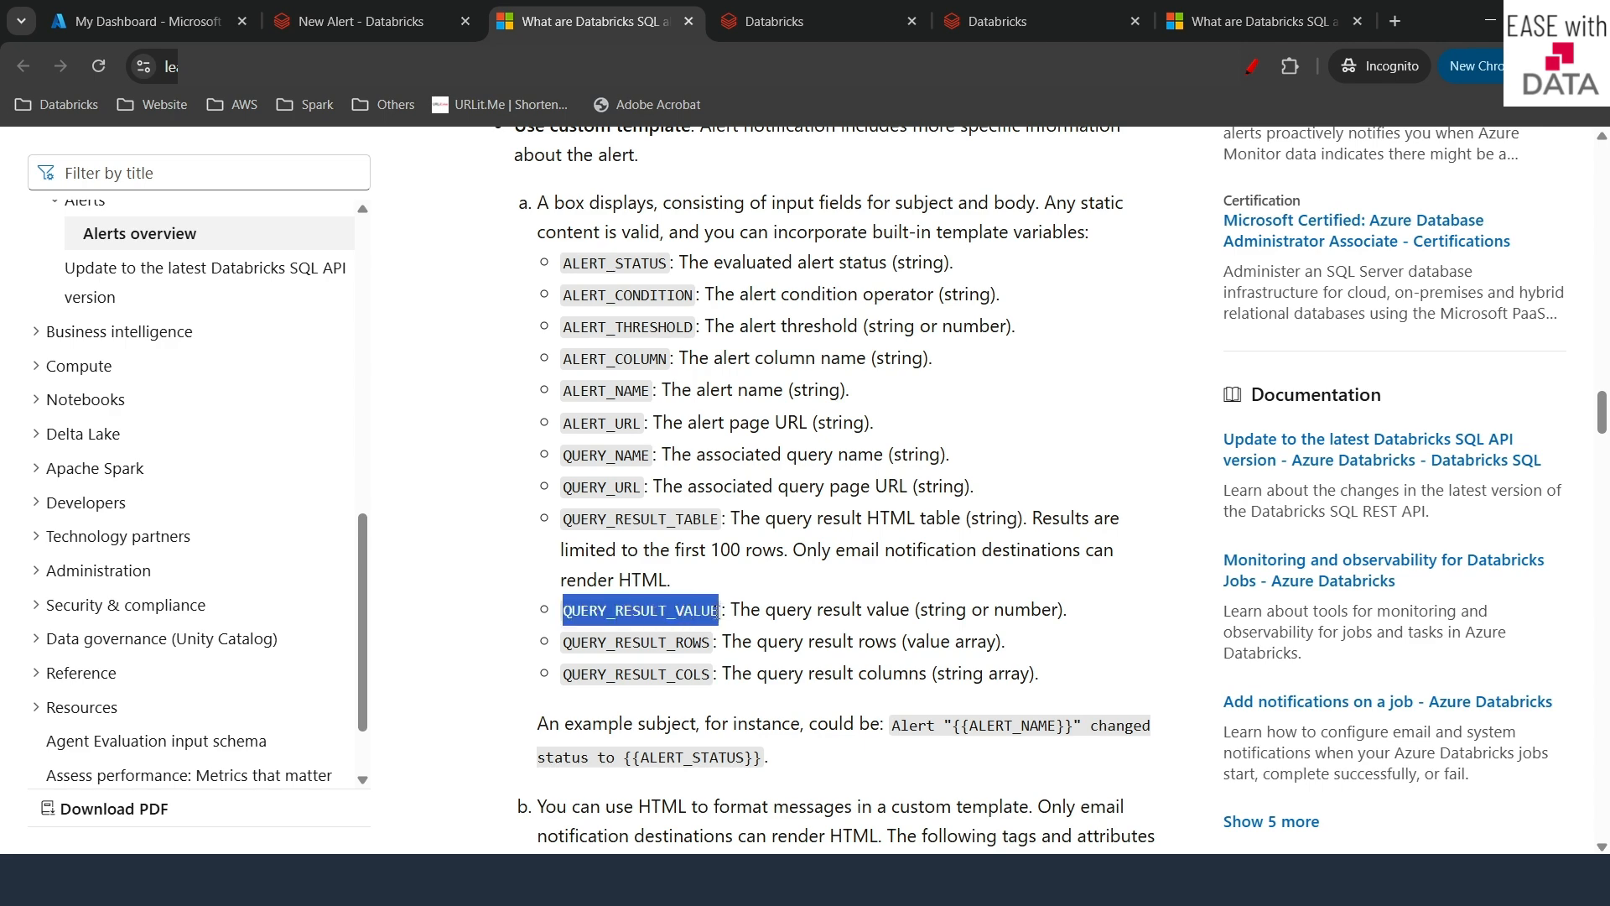
- Write the notification body 'Alert value {{QUERY_RESULT_VALUE}}' and the subject 'Pending Orders Alert'
click(360, 21)
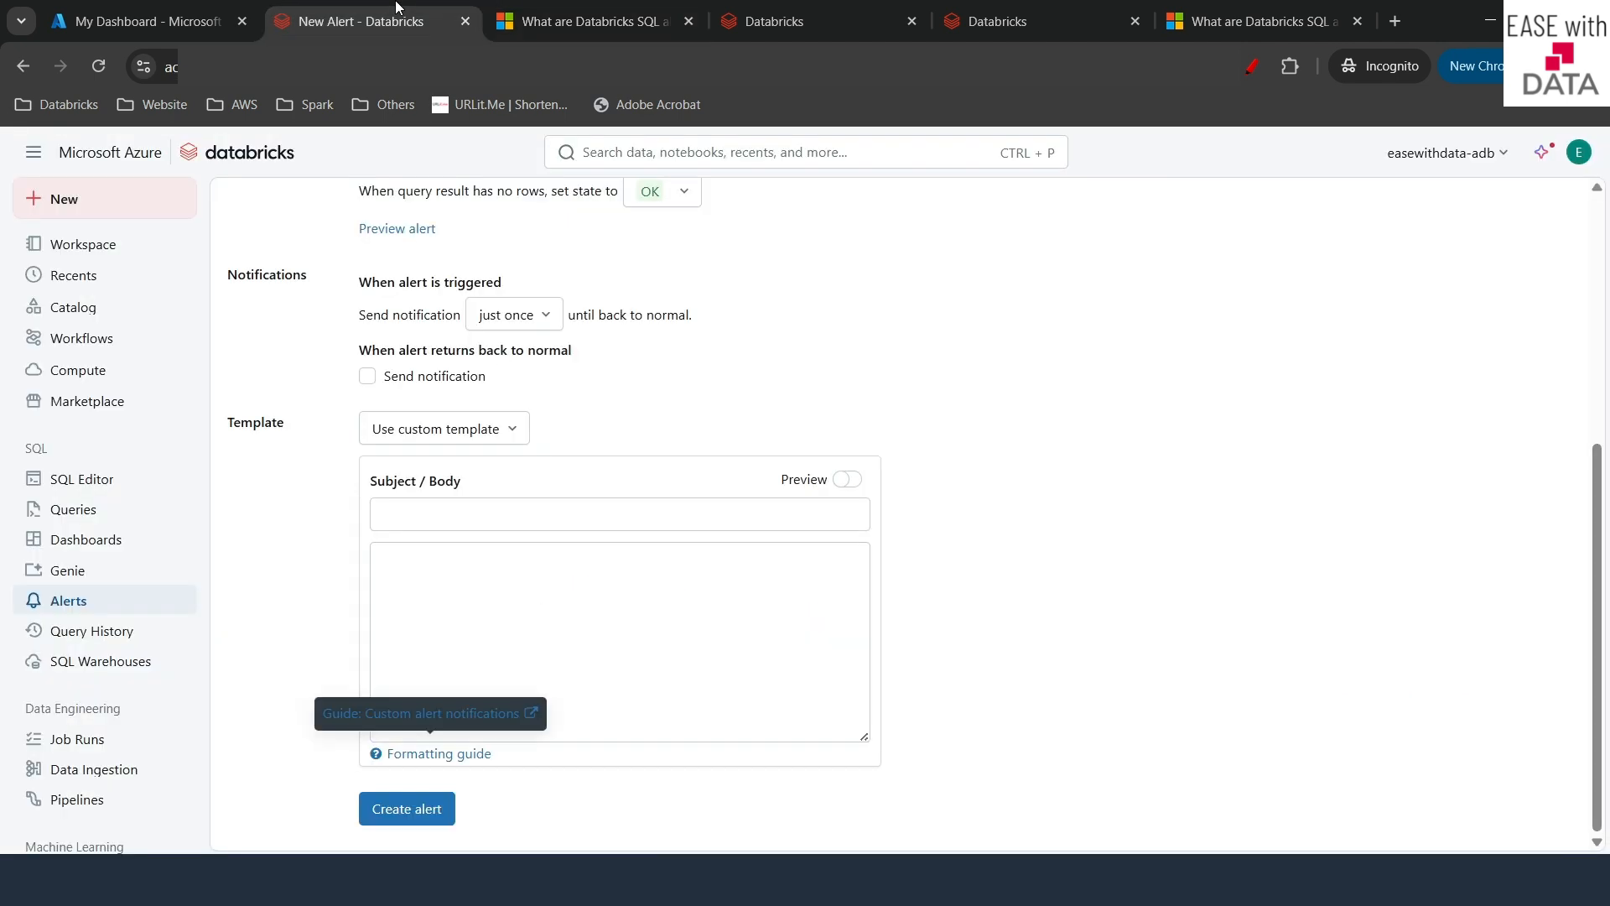
click(423, 568)
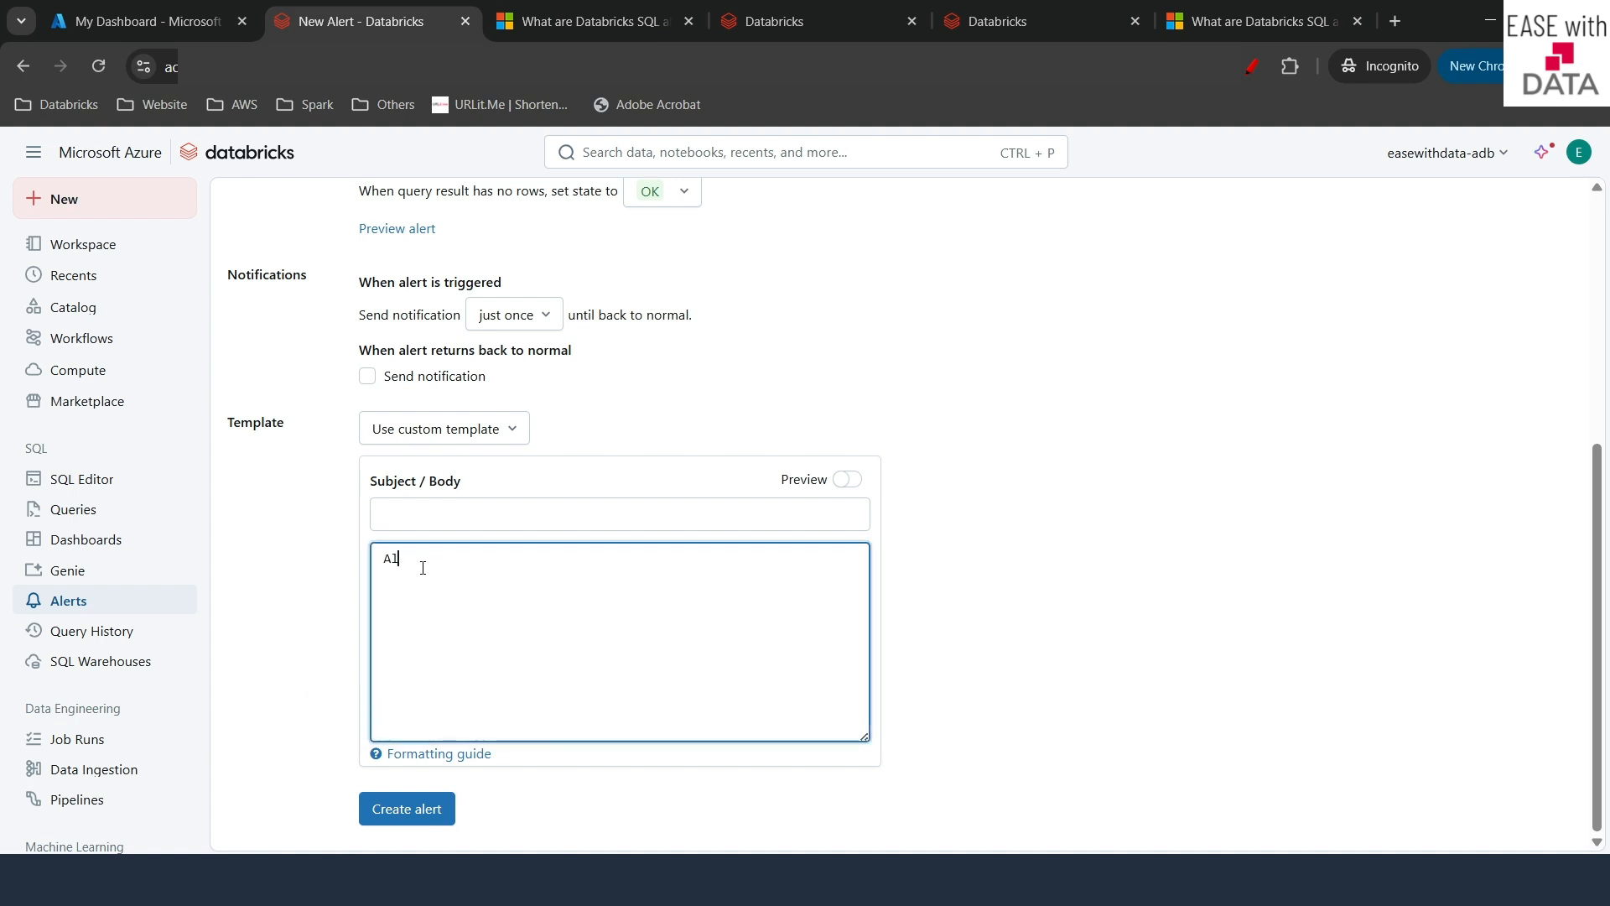
text(Alert value {{QUERY_RESULT_VALUE)
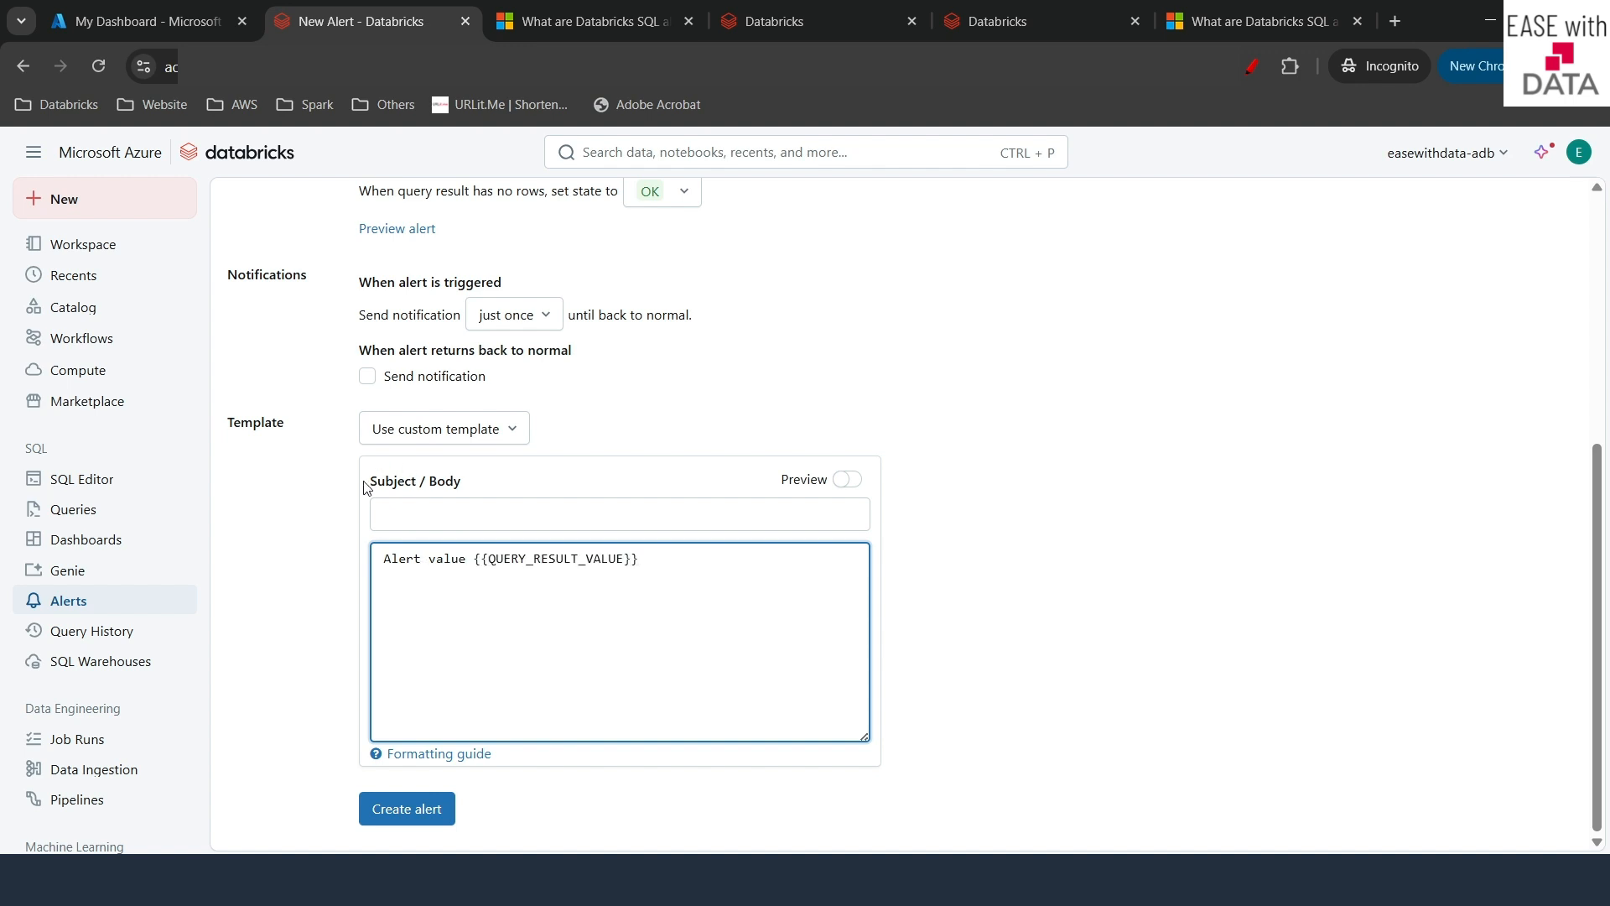
click(402, 515)
text(Pe)
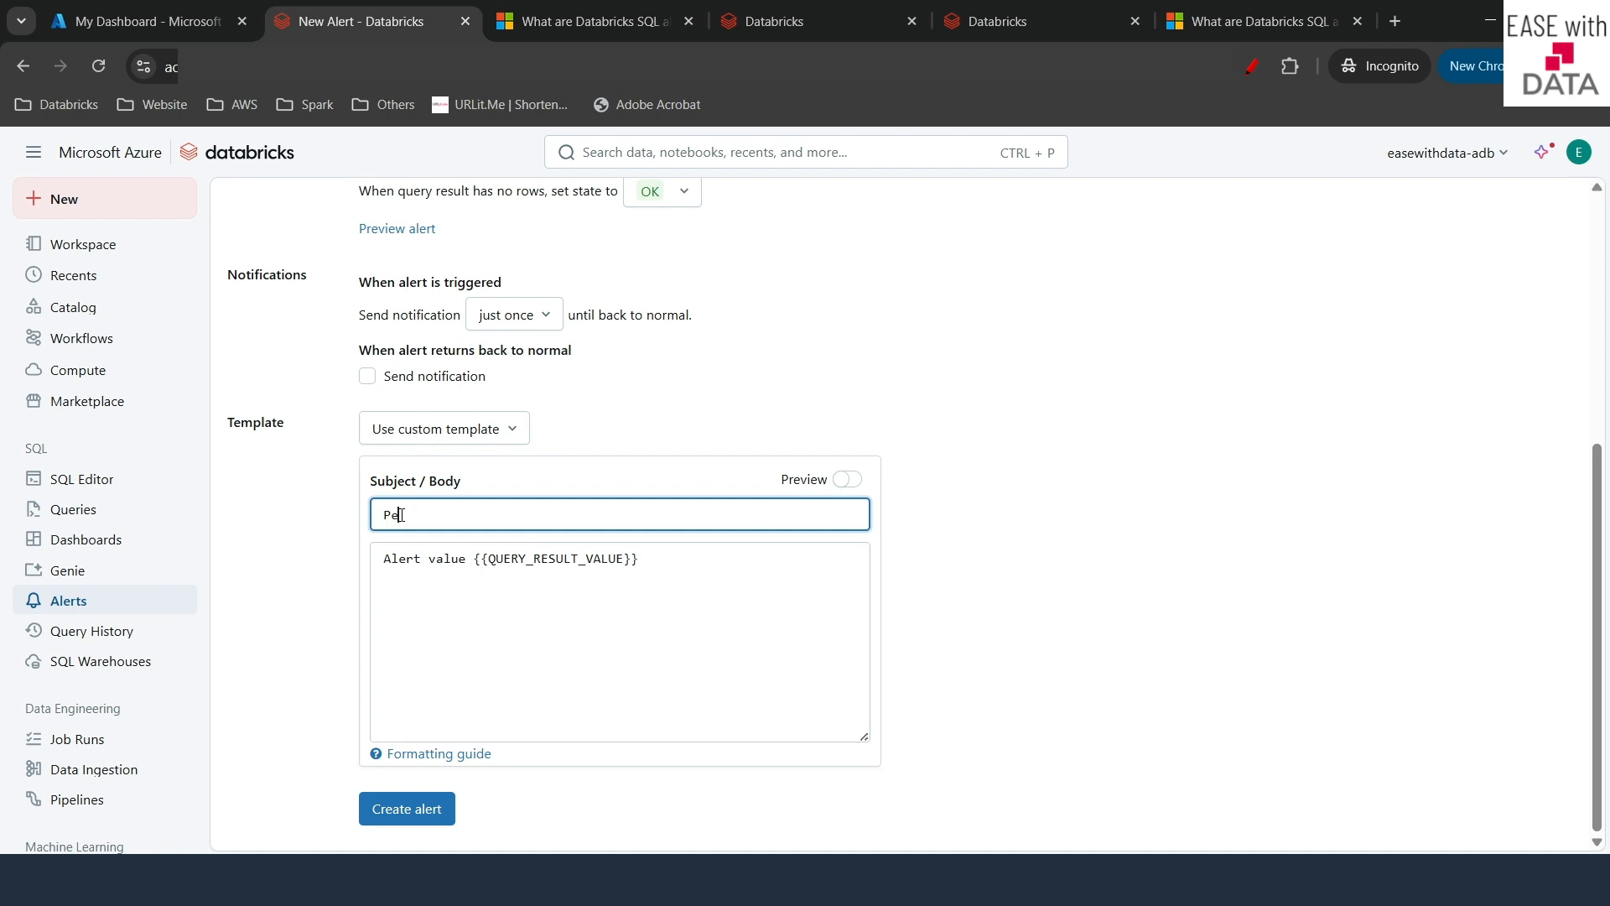
text(nding Orders ALe)
click(507, 517)
key(BackSpace)
text(lert)
- Replace 'Alert value' in the body with 'Pending Orders count' and create the alert
click(844, 485)
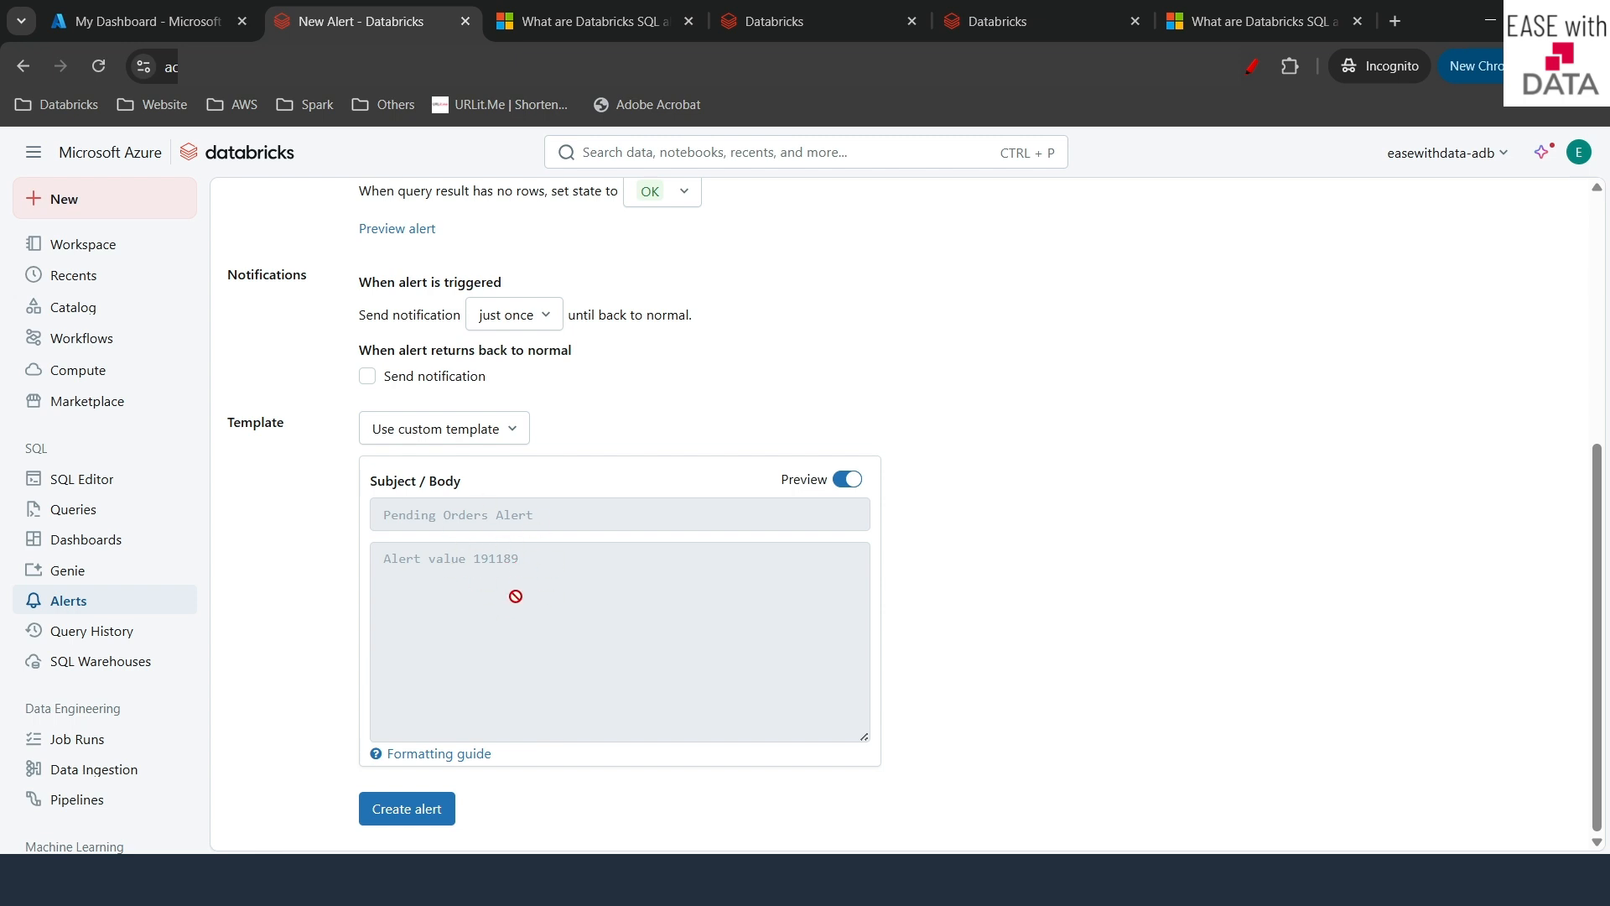
click(846, 481)
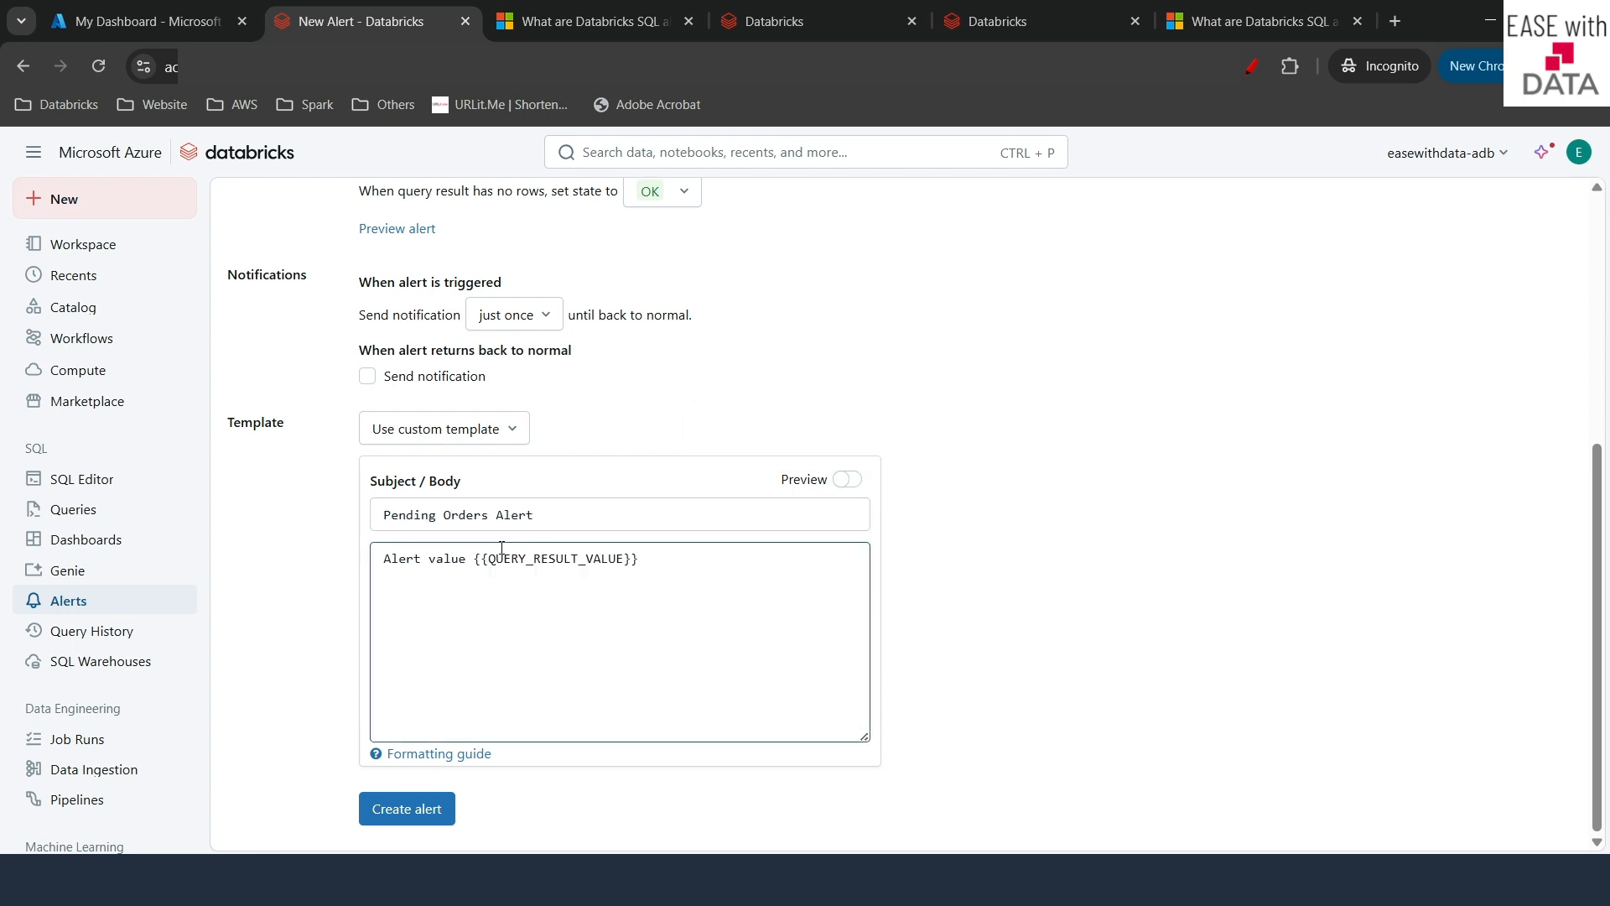
click(467, 558)
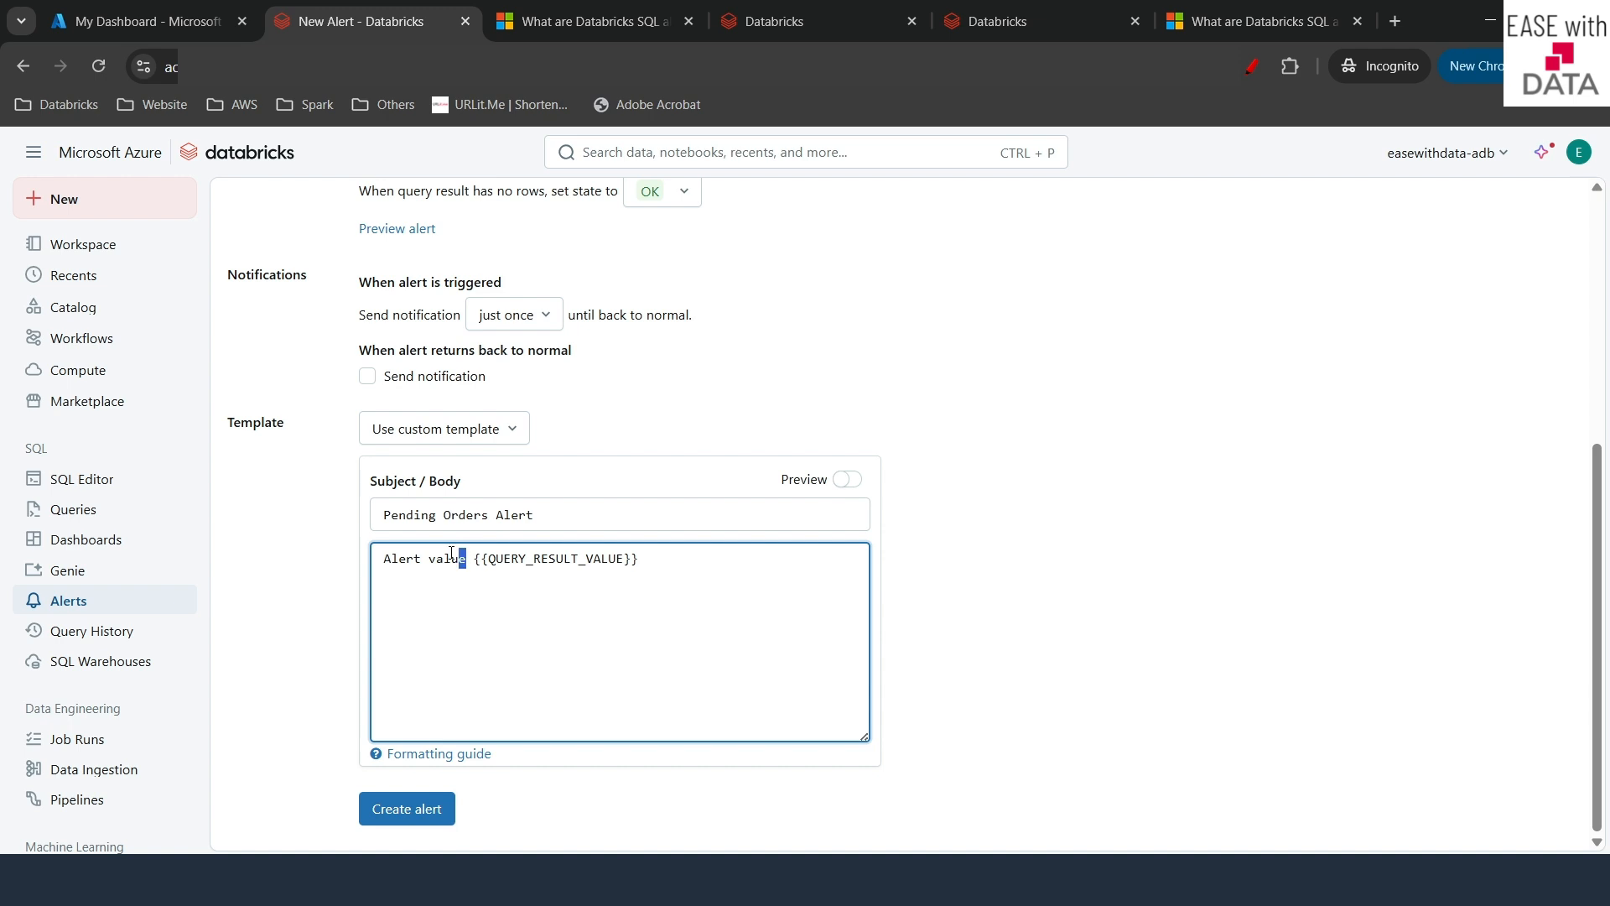
drag(452, 554, 376, 542)
text(Pending O)
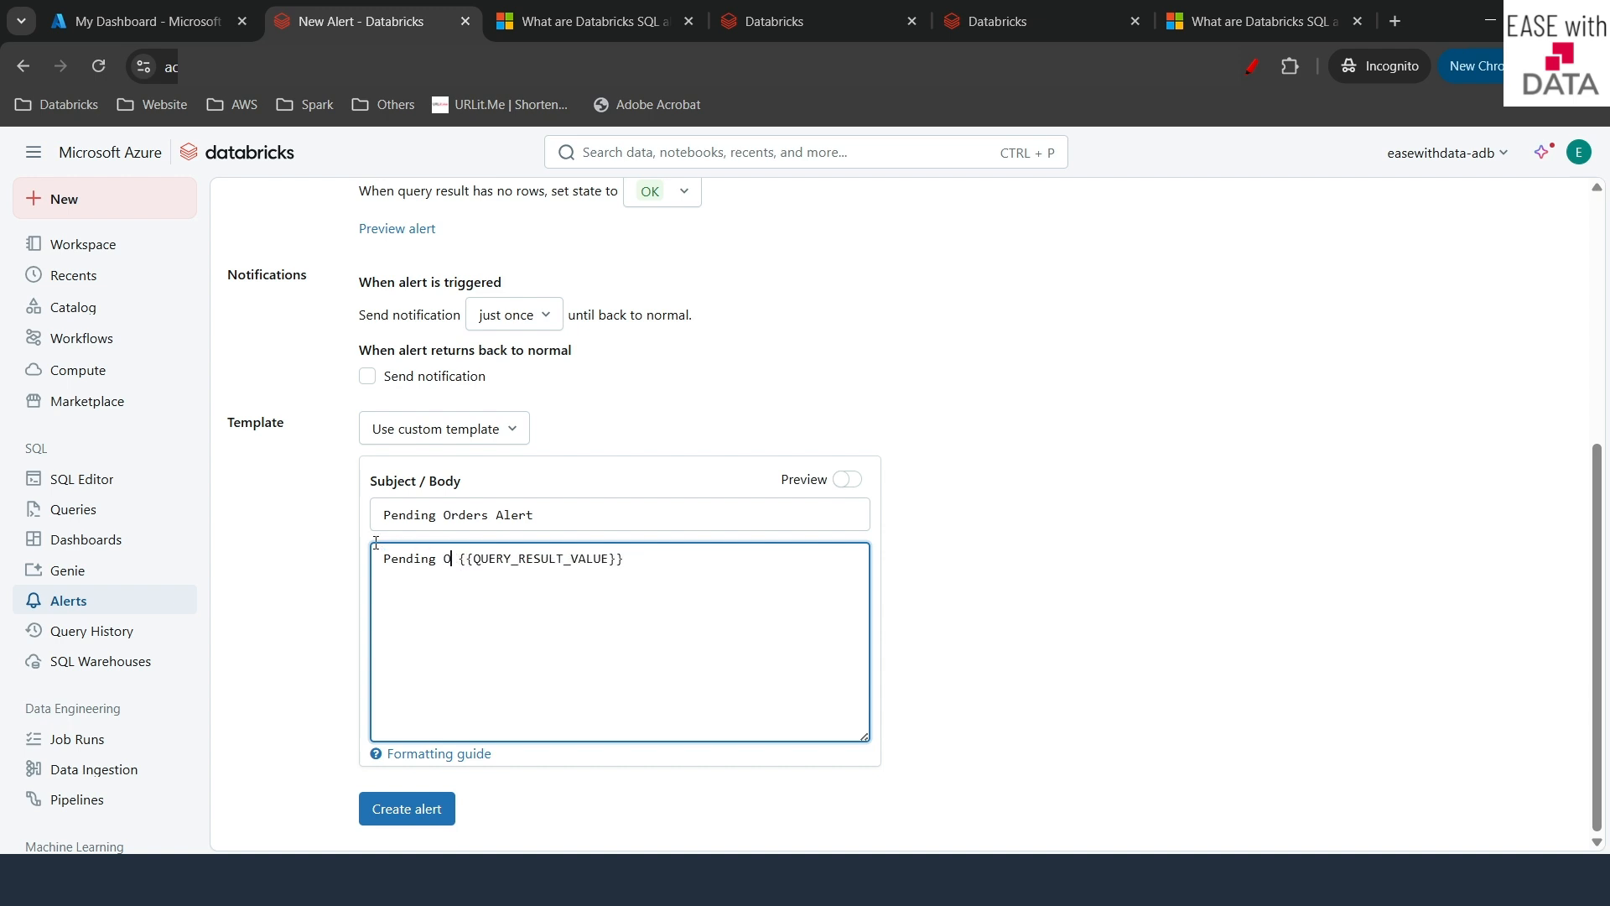
text(rders count)
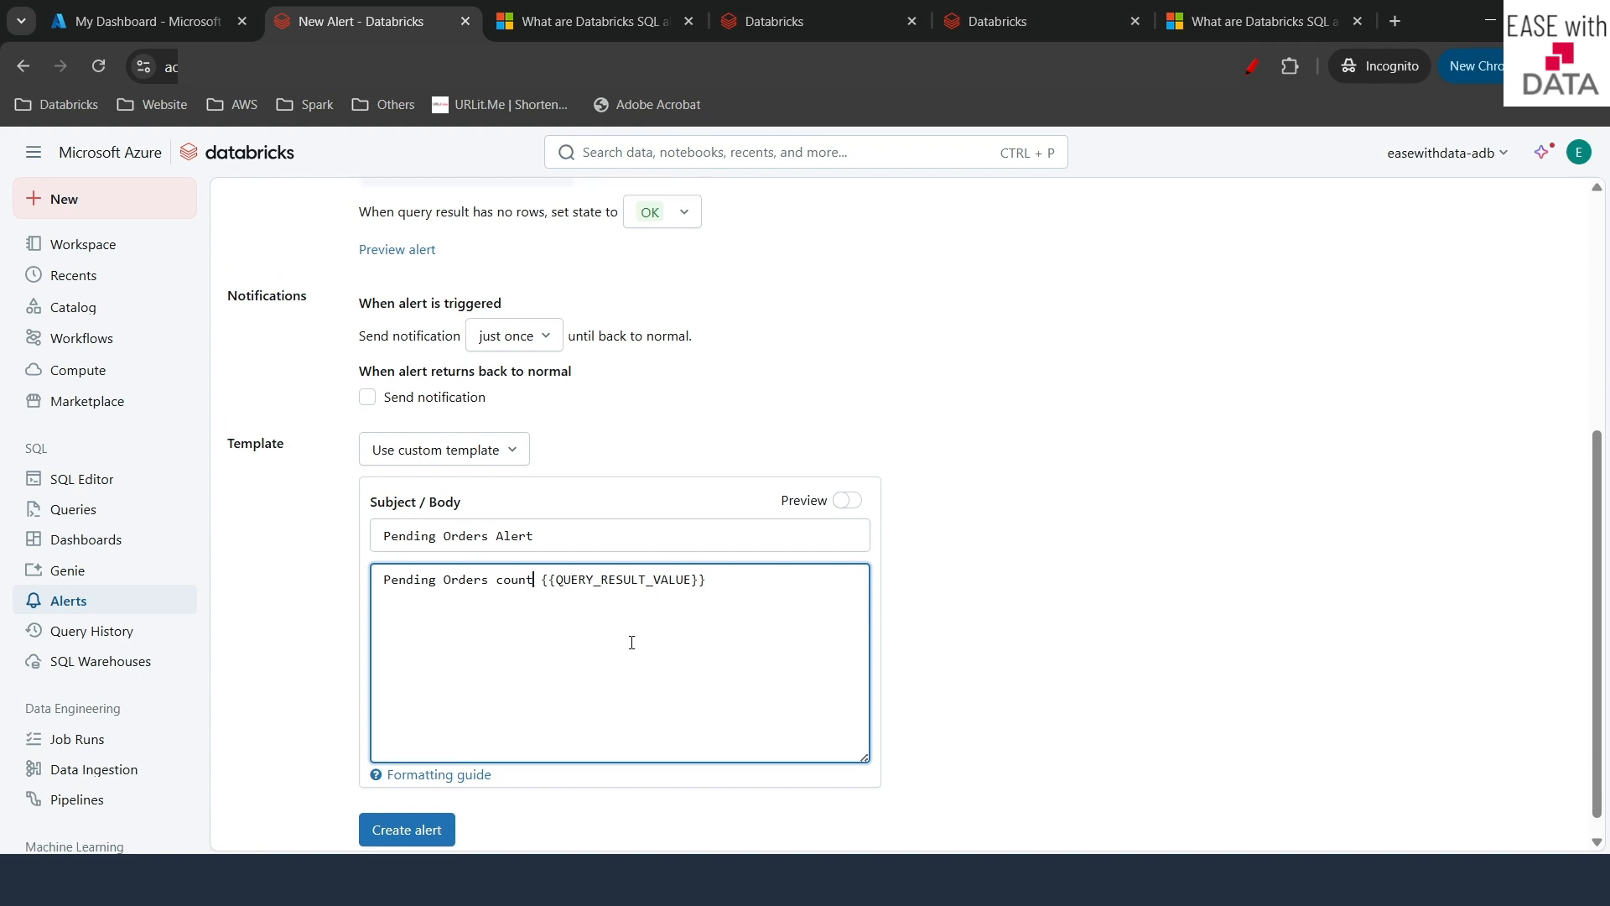
scroll(630, 643, up, 5)
scroll(631, 642, down, 5)
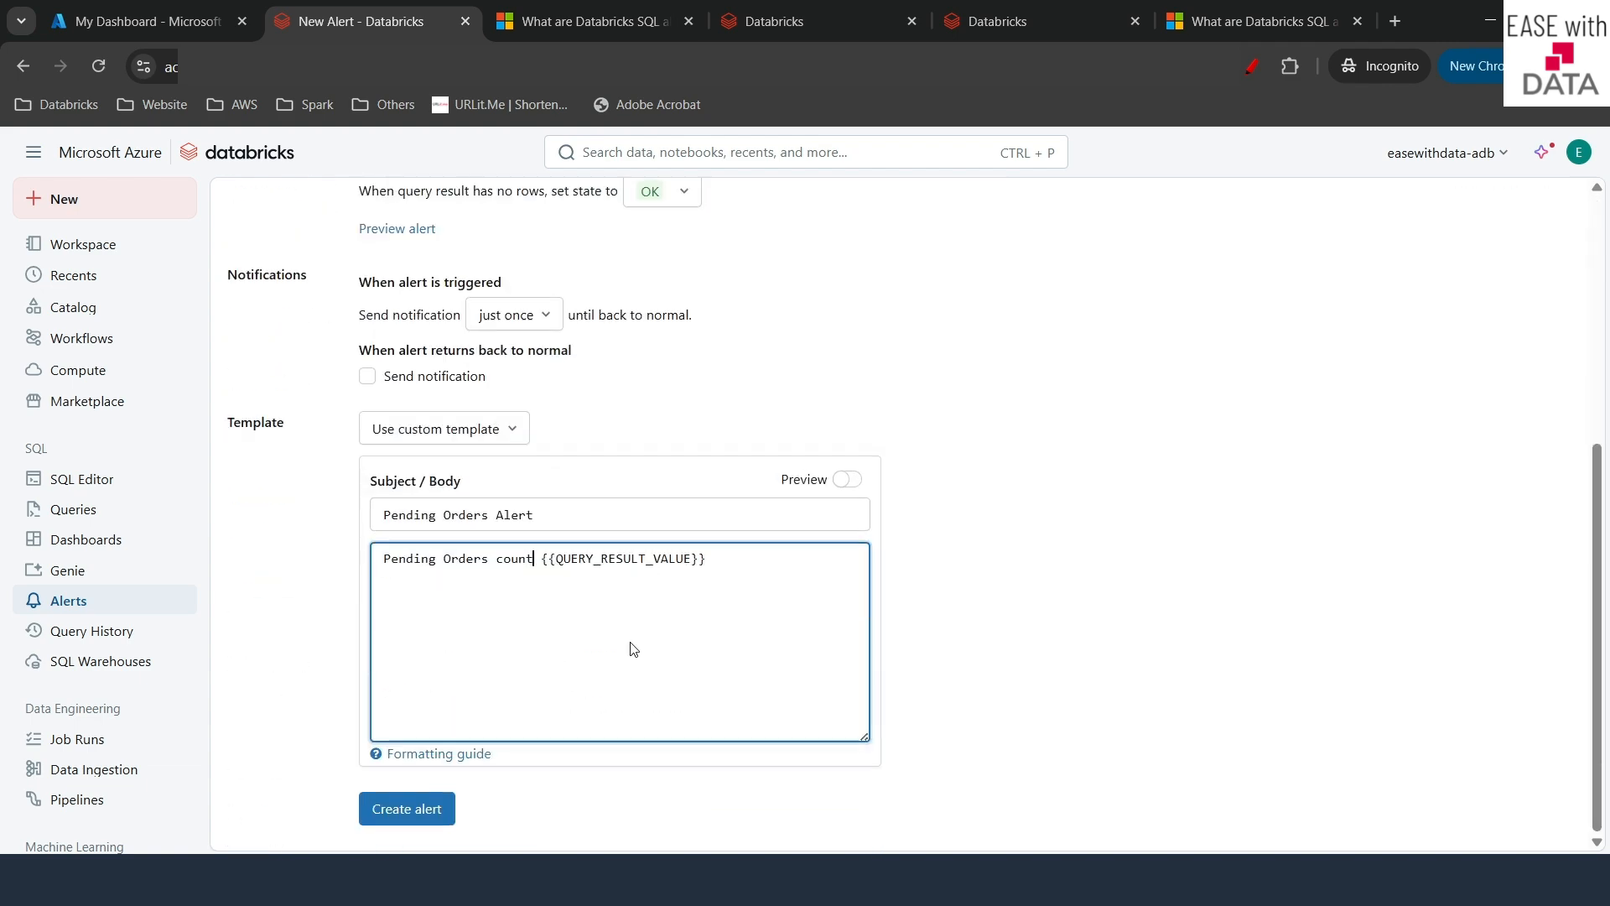
click(408, 831)
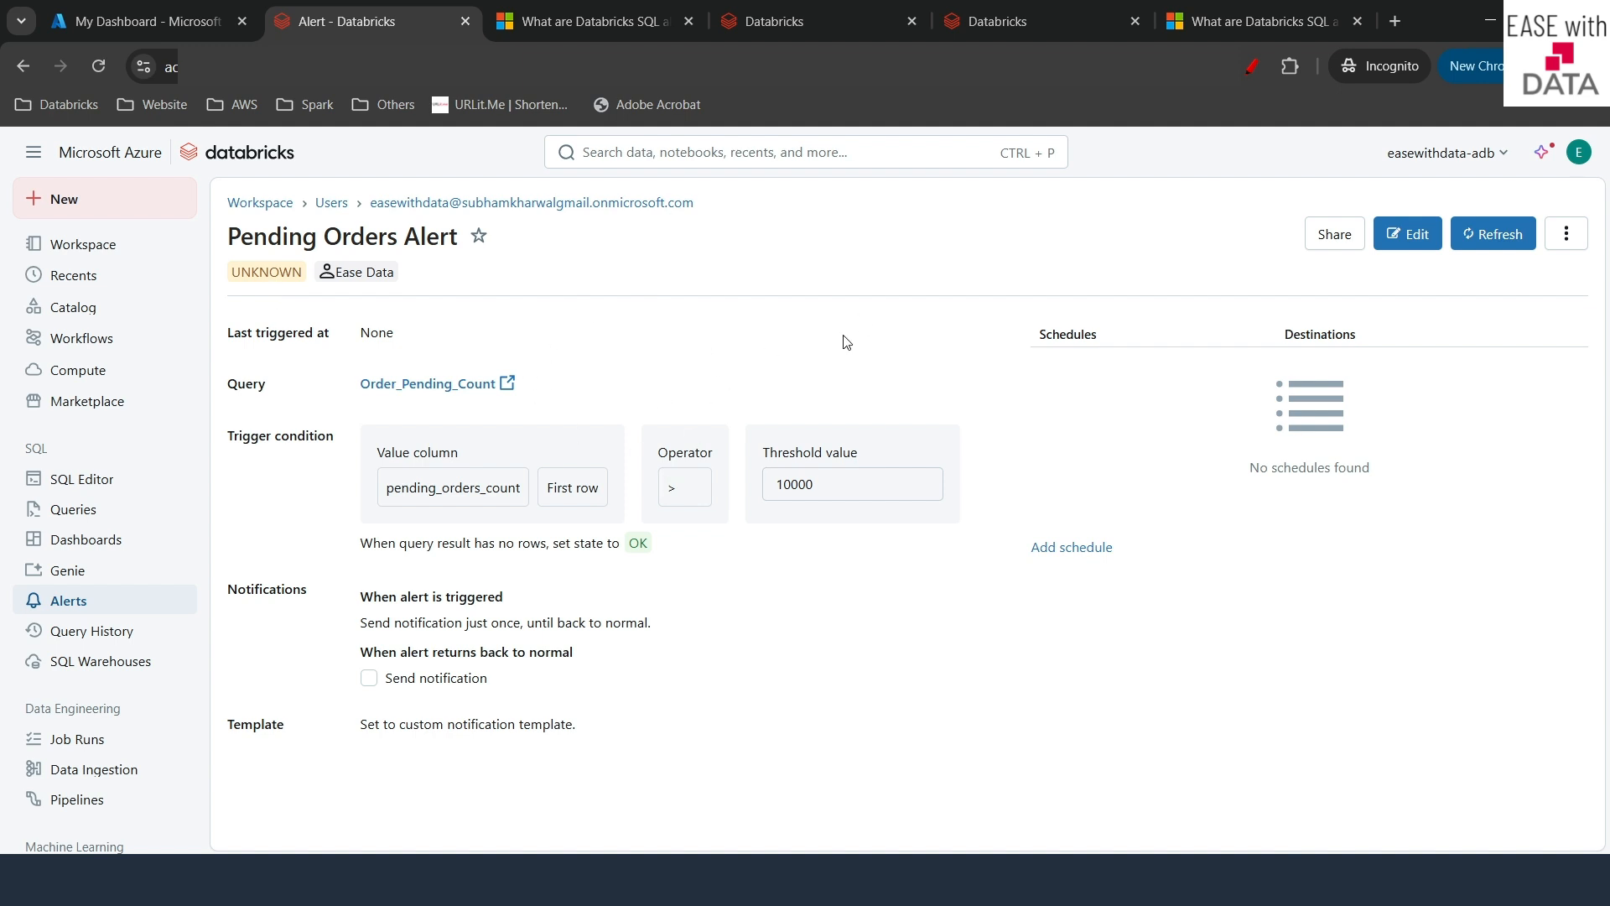
- Refresh the Pending Orders Alert so its status changes to TRIGGERED
click(1494, 242)
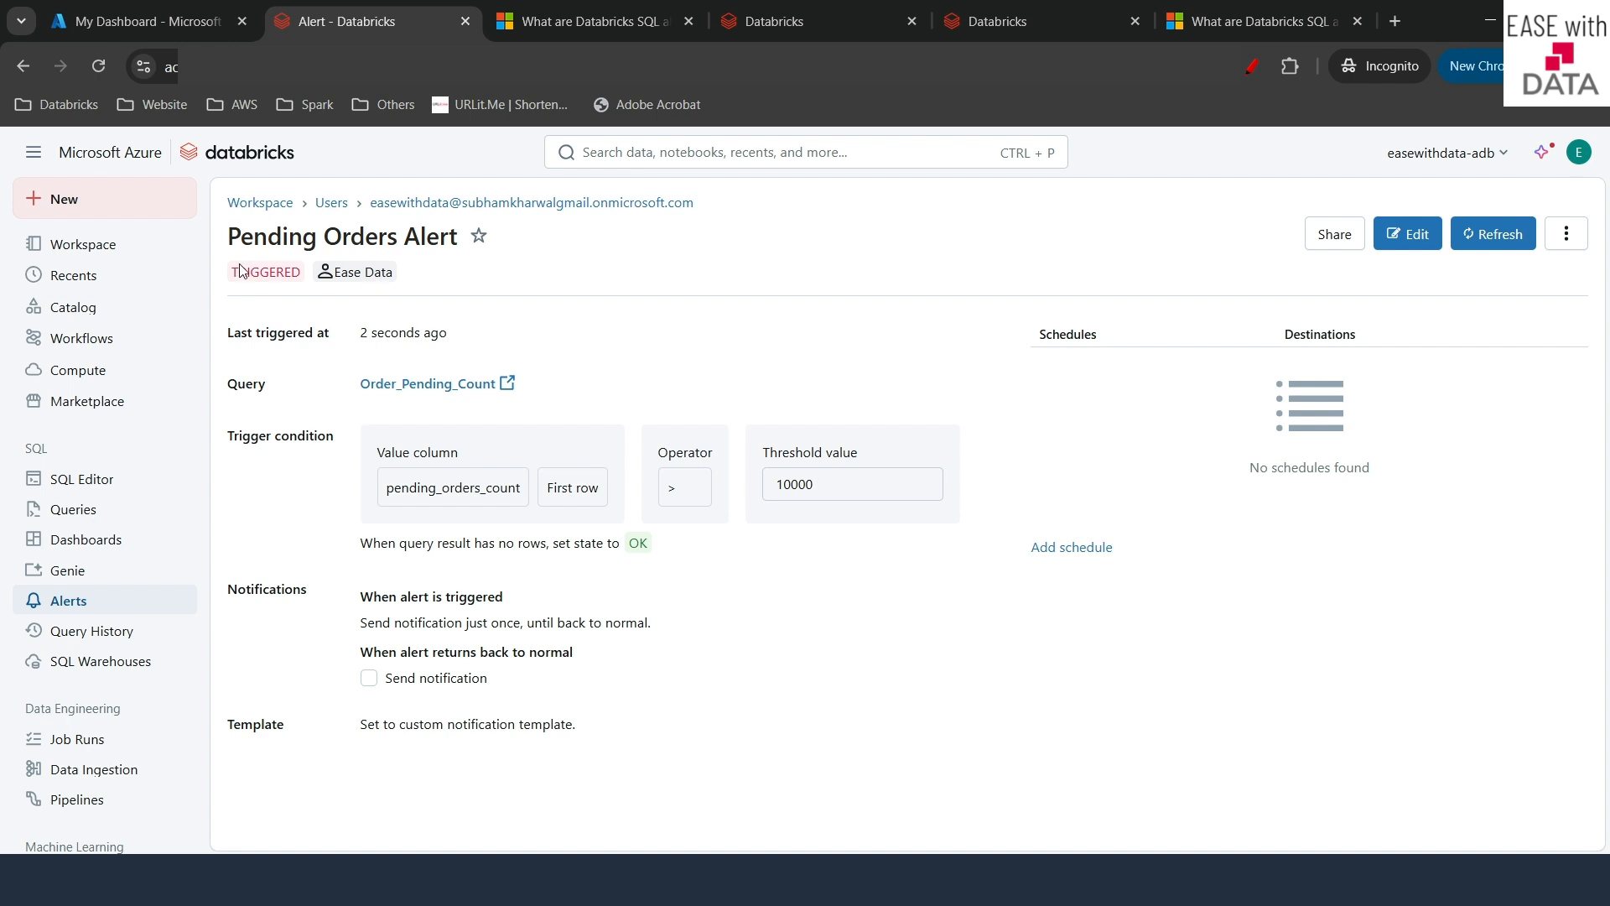
drag(235, 270, 296, 275)
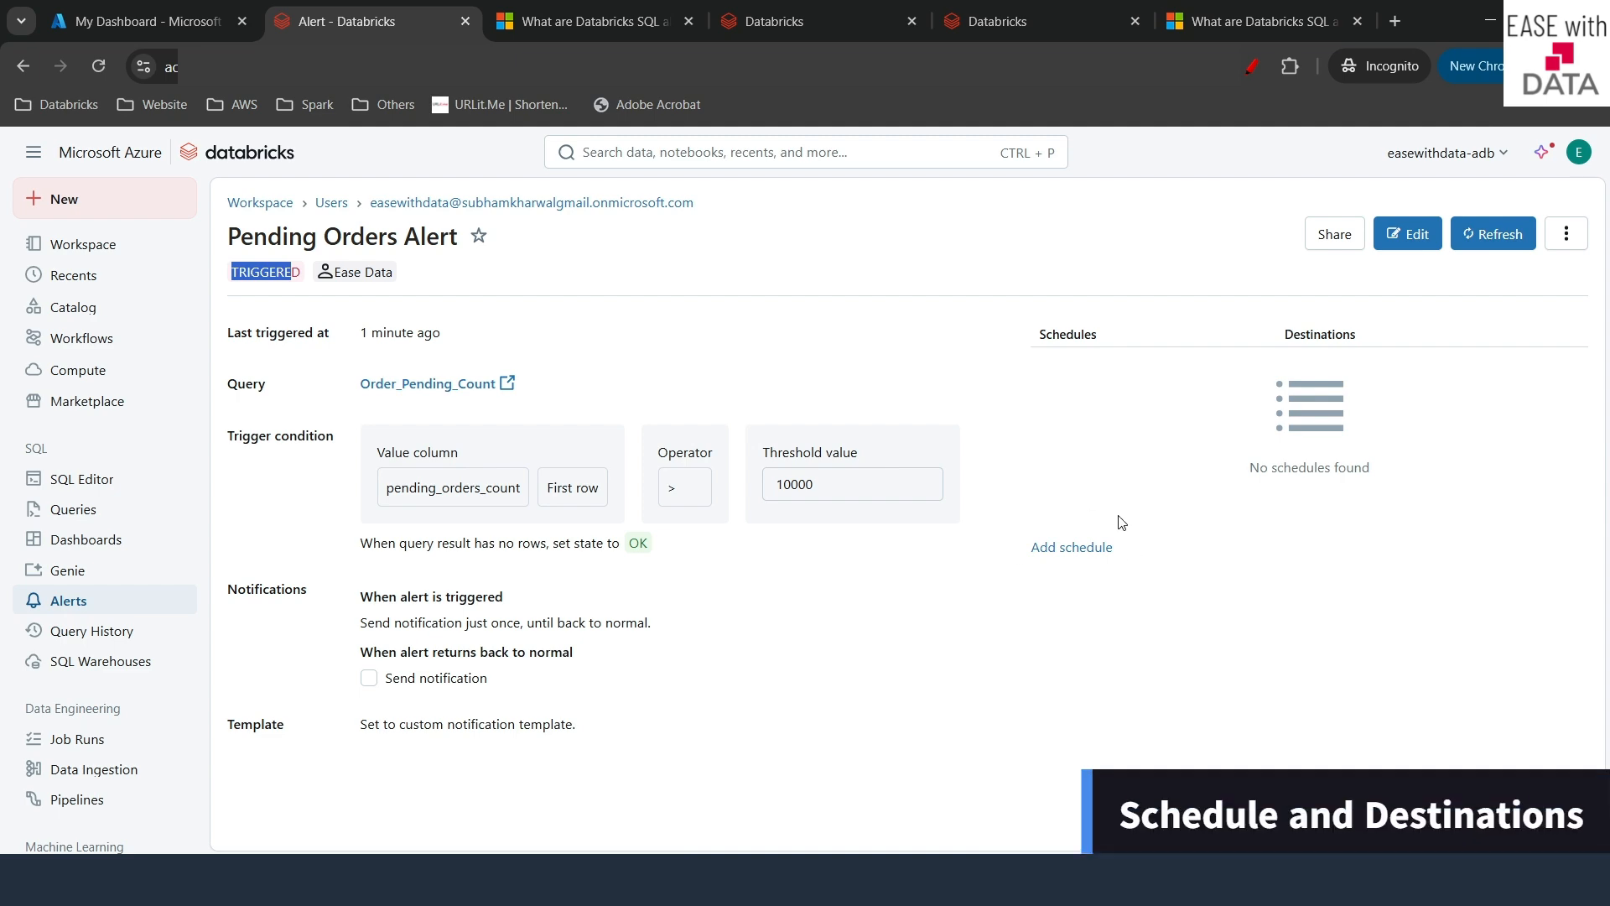
- Start an Every 1 Hour schedule for the alert and check its empty Destinations list
click(1074, 549)
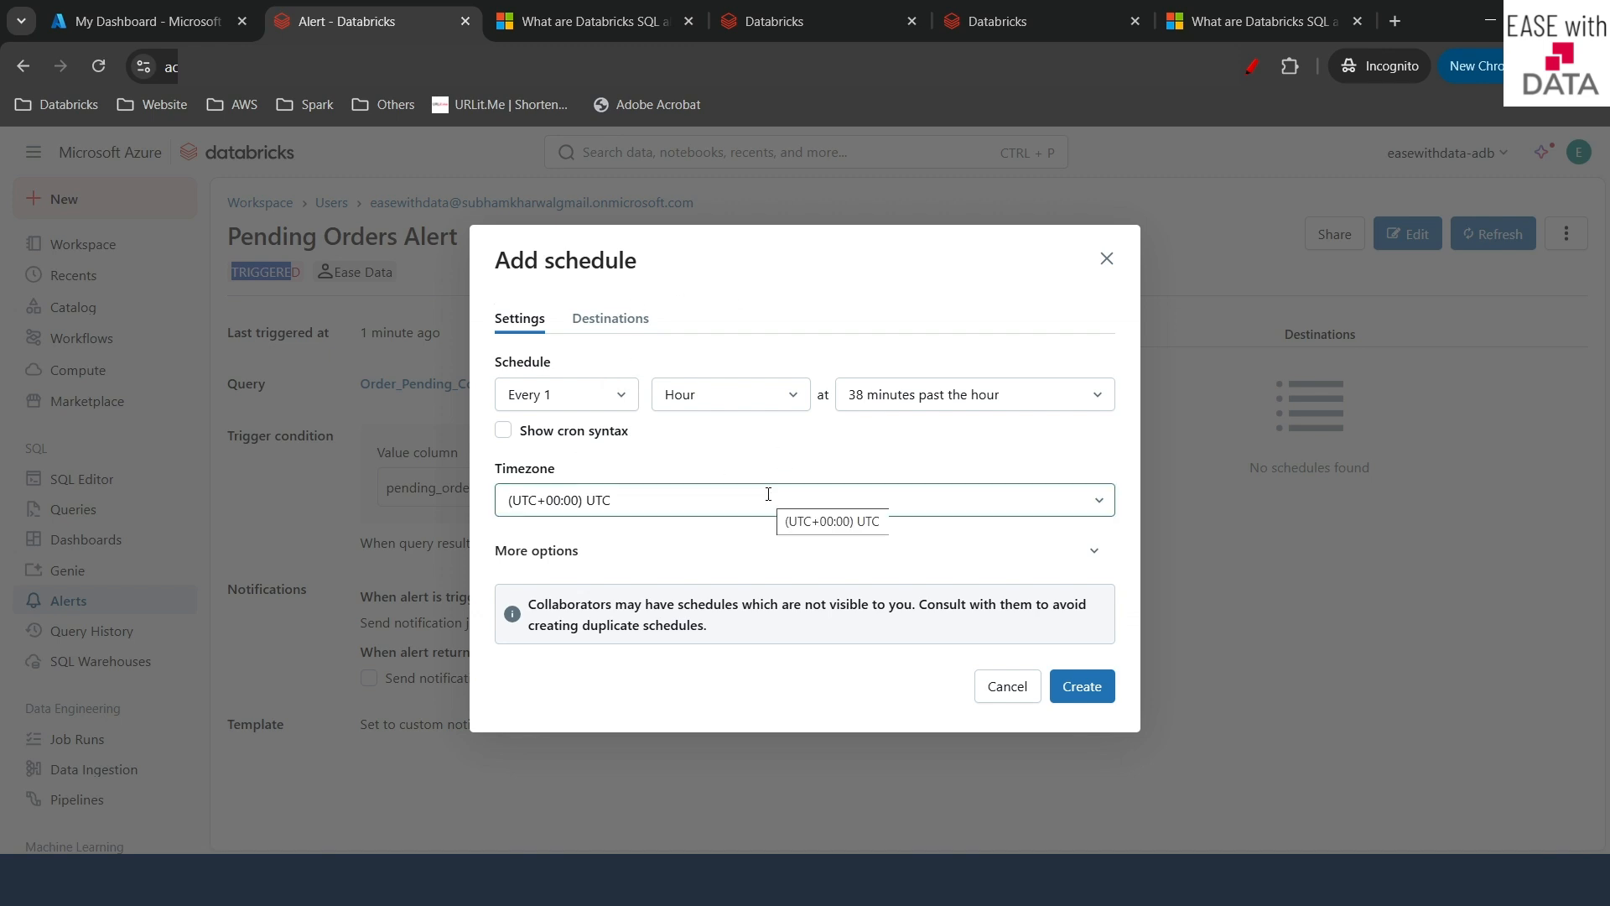
click(621, 317)
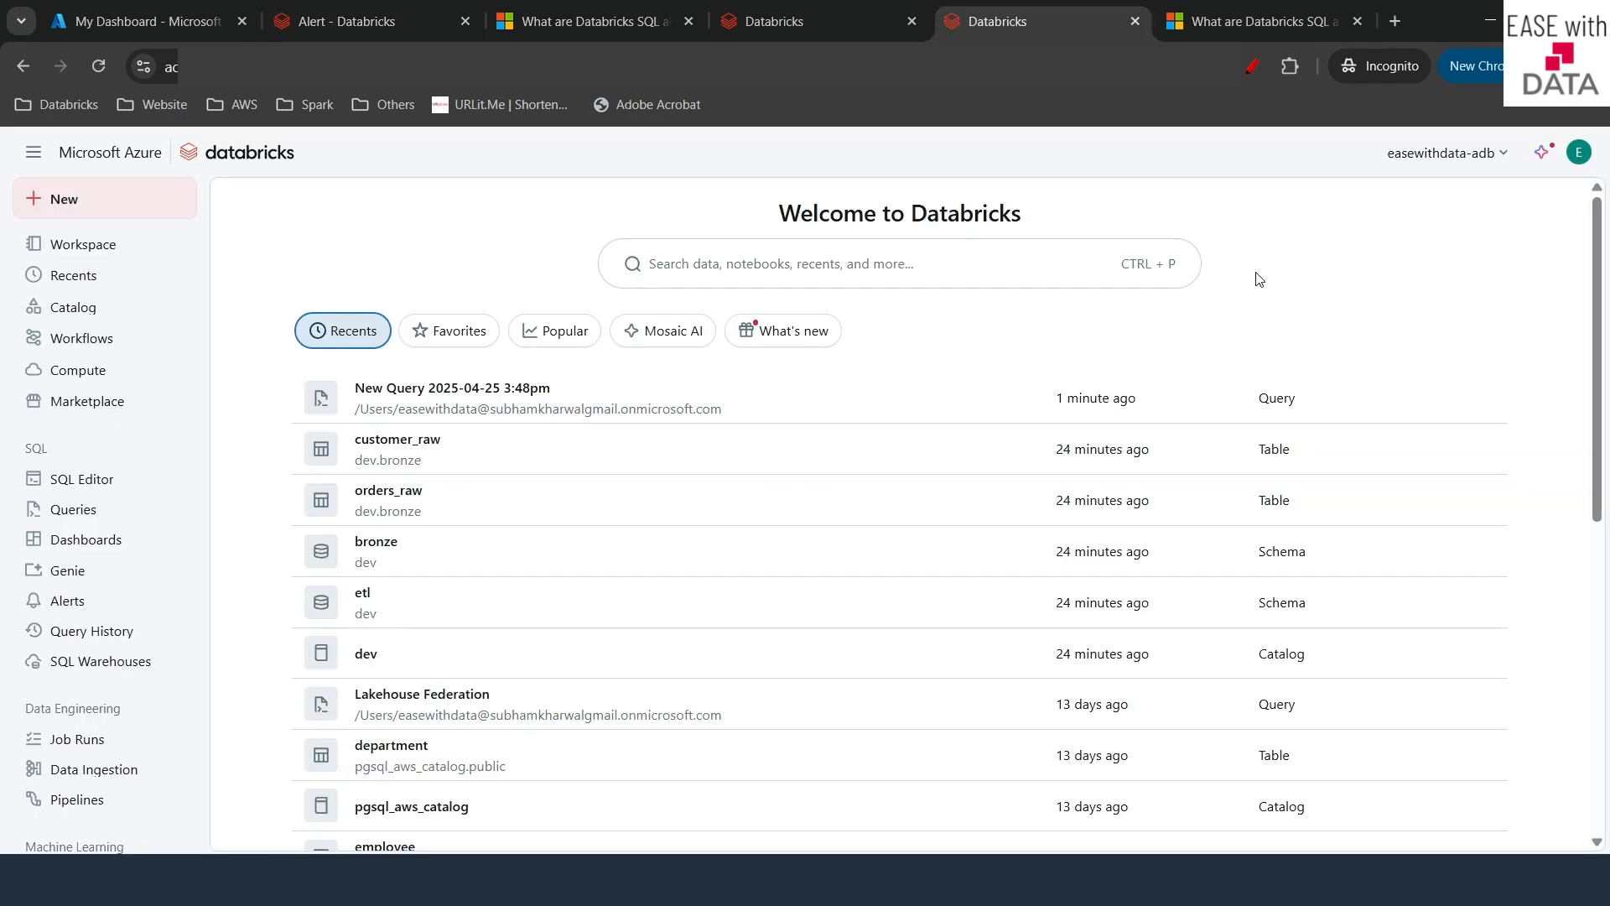
- Go to Workspace admin > Notifications, manage destinations, and begin adding a new destination
click(1579, 151)
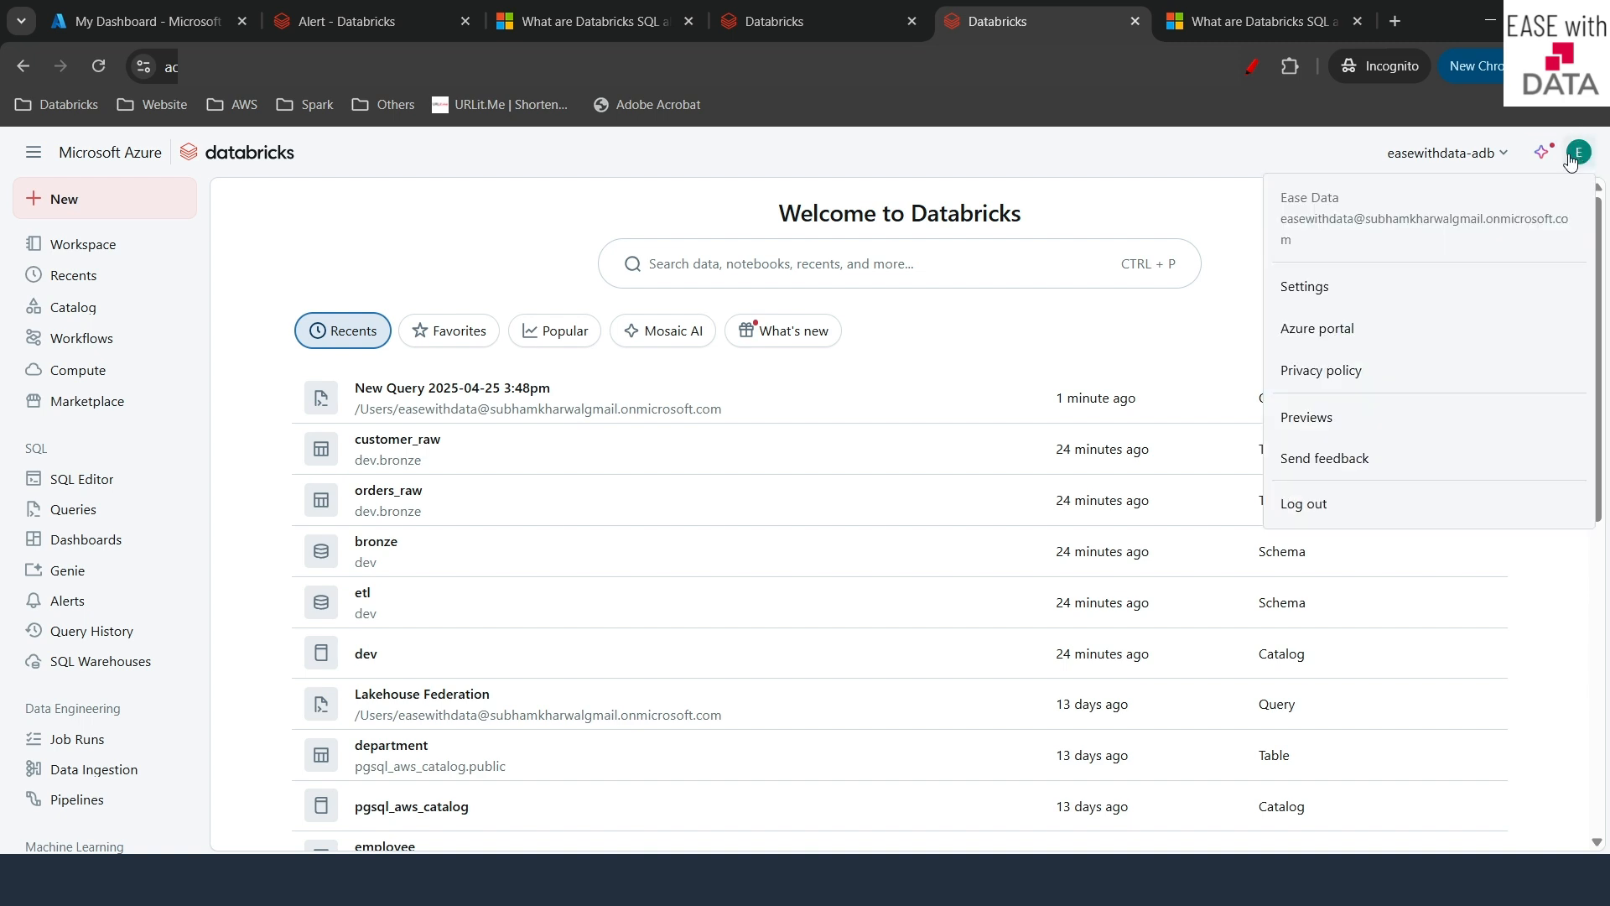
click(1315, 293)
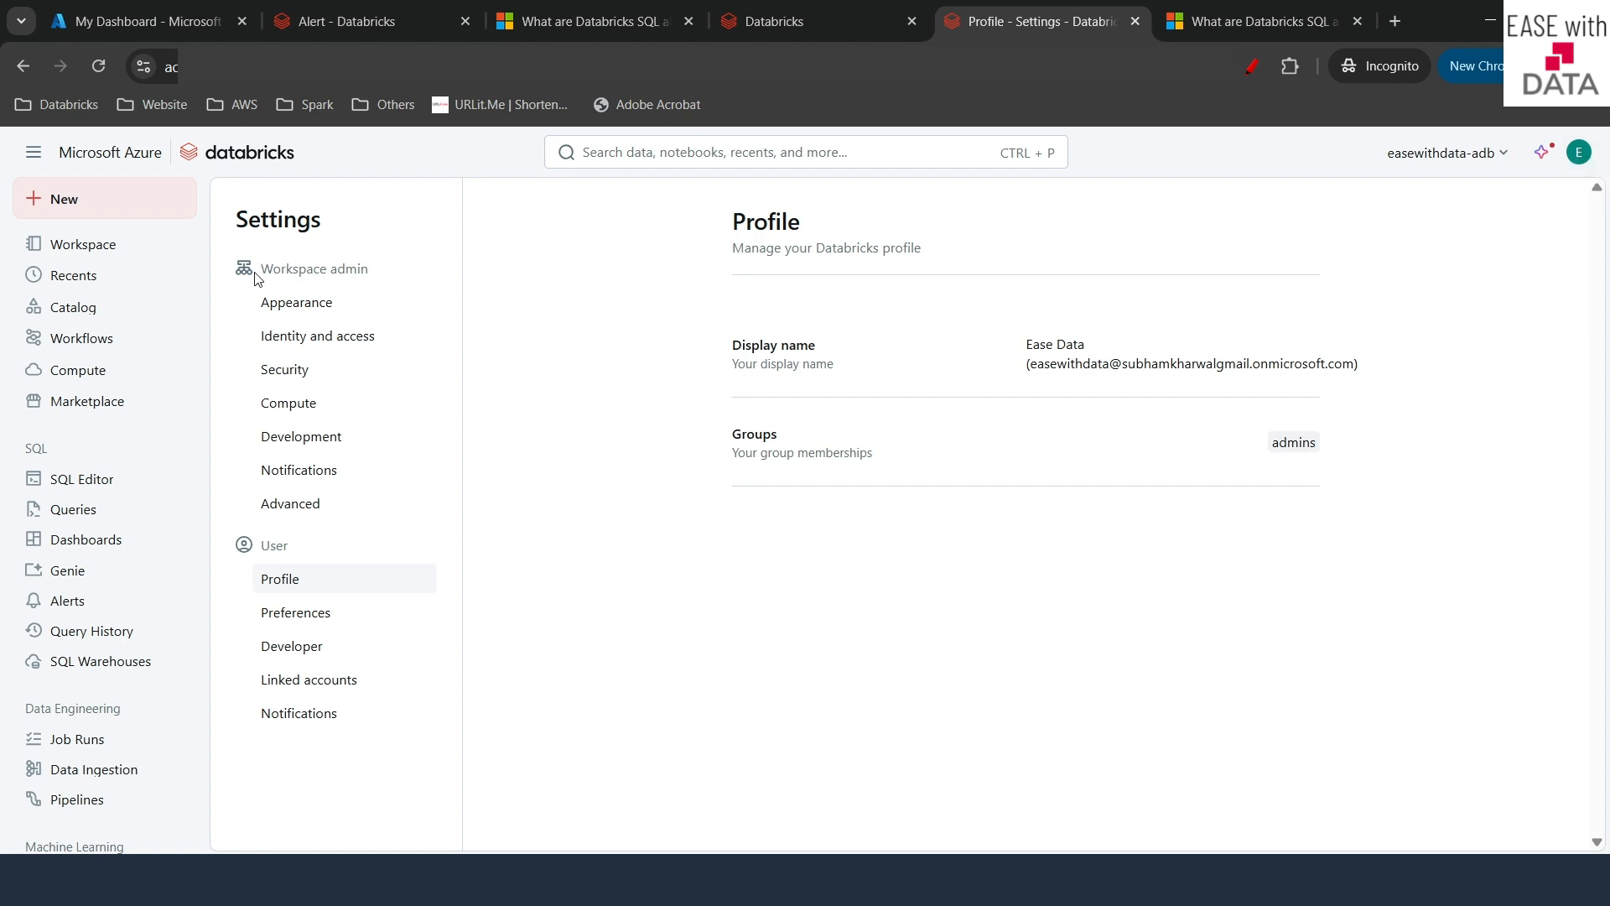
drag(257, 270, 381, 274)
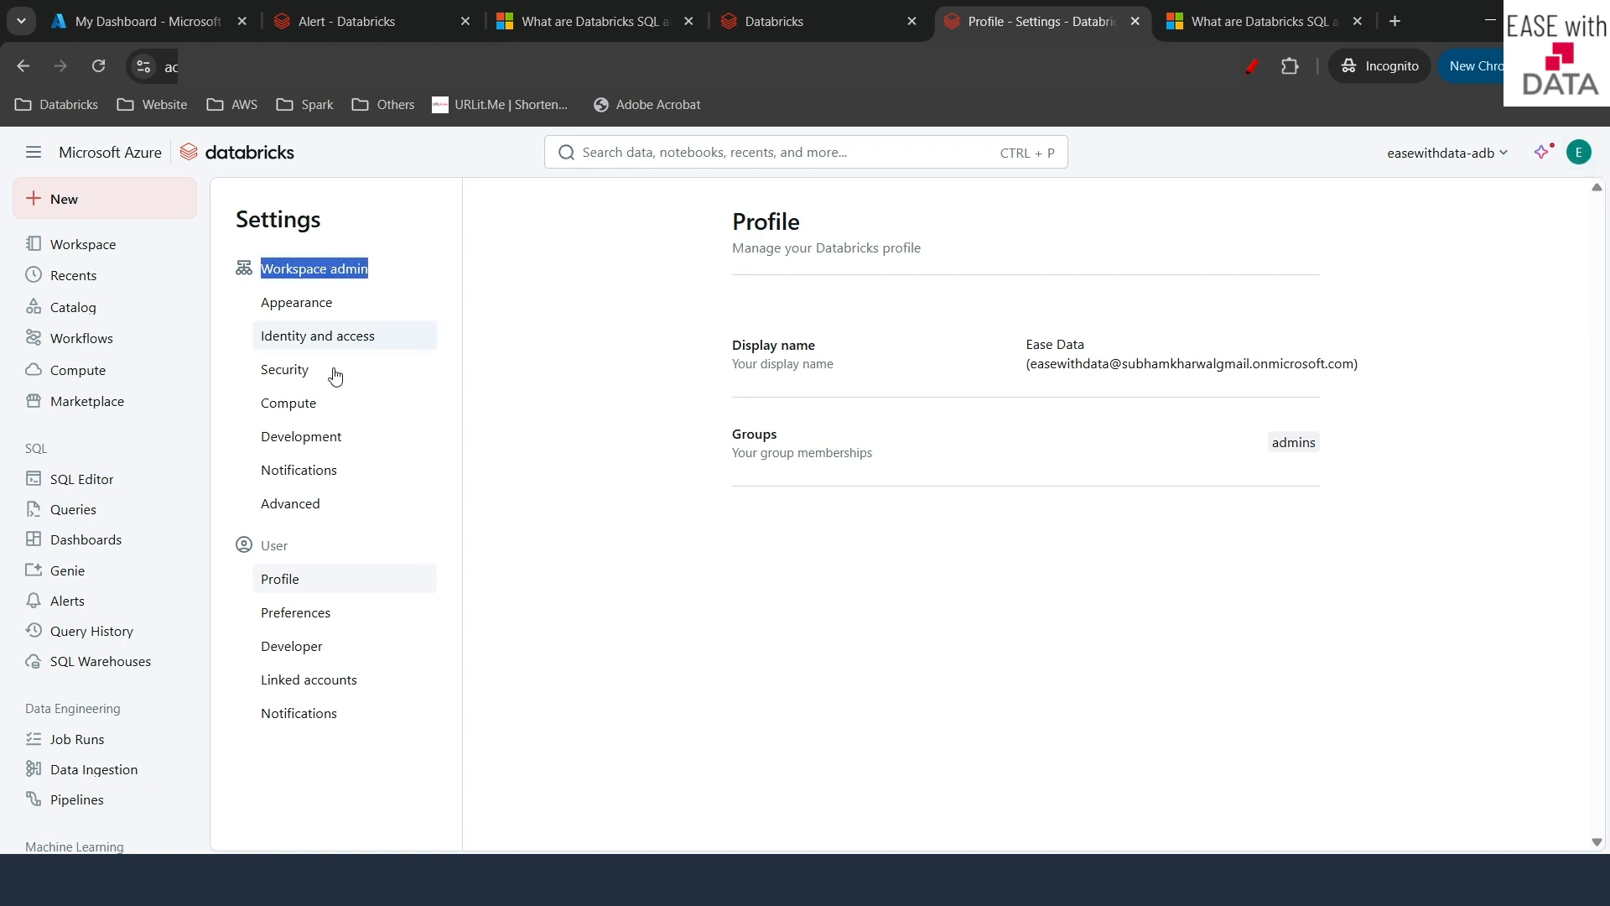
click(298, 471)
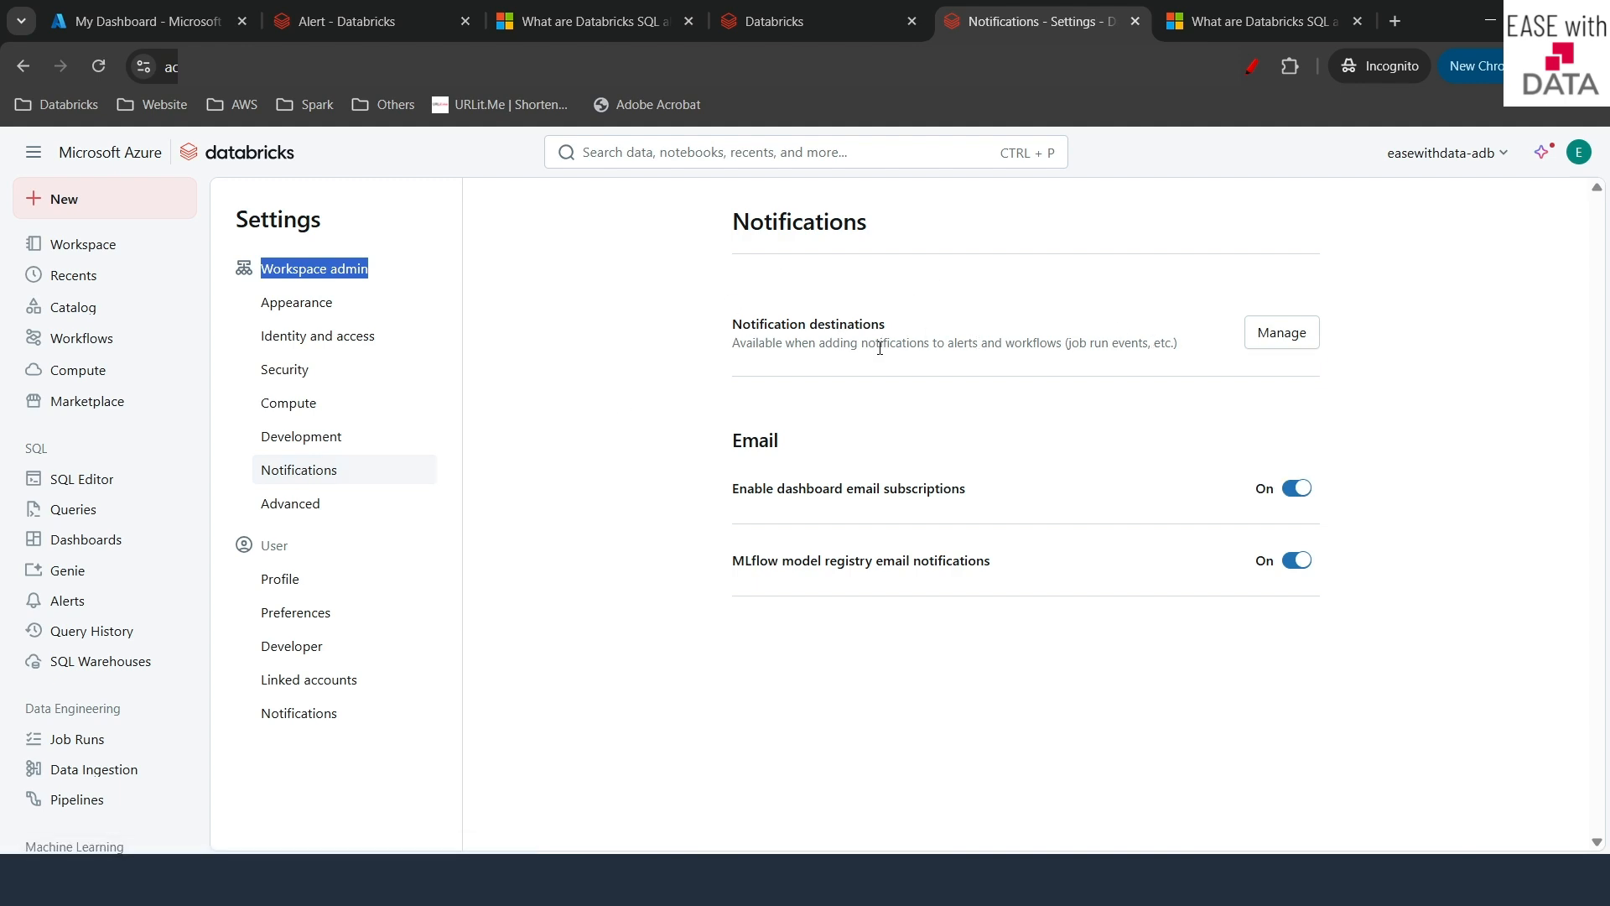
click(1281, 338)
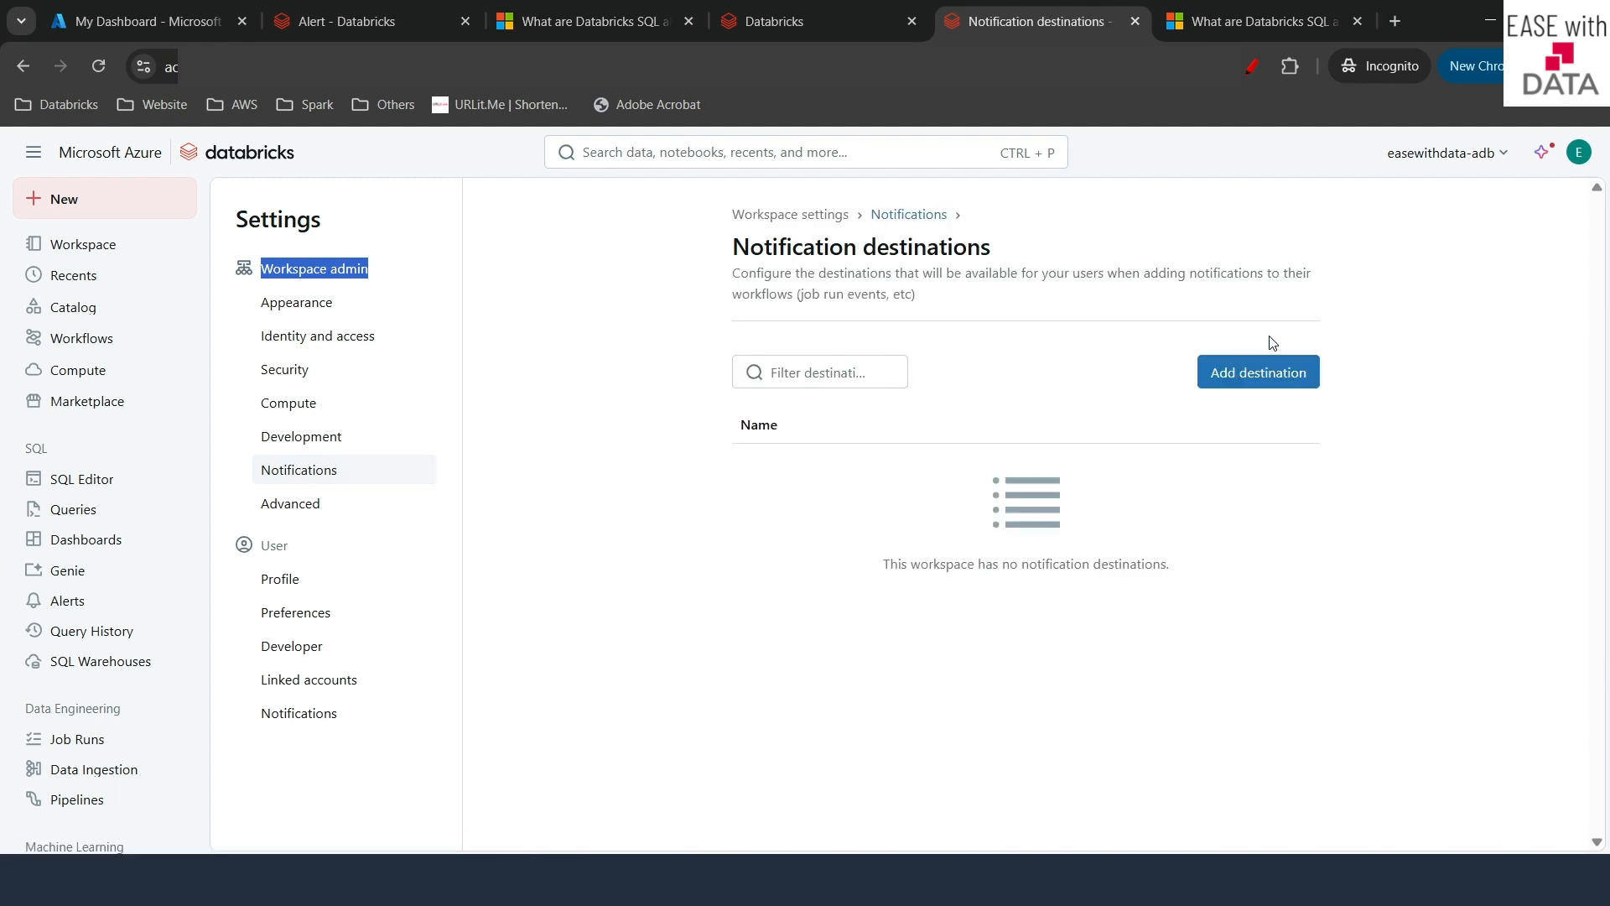
click(1242, 374)
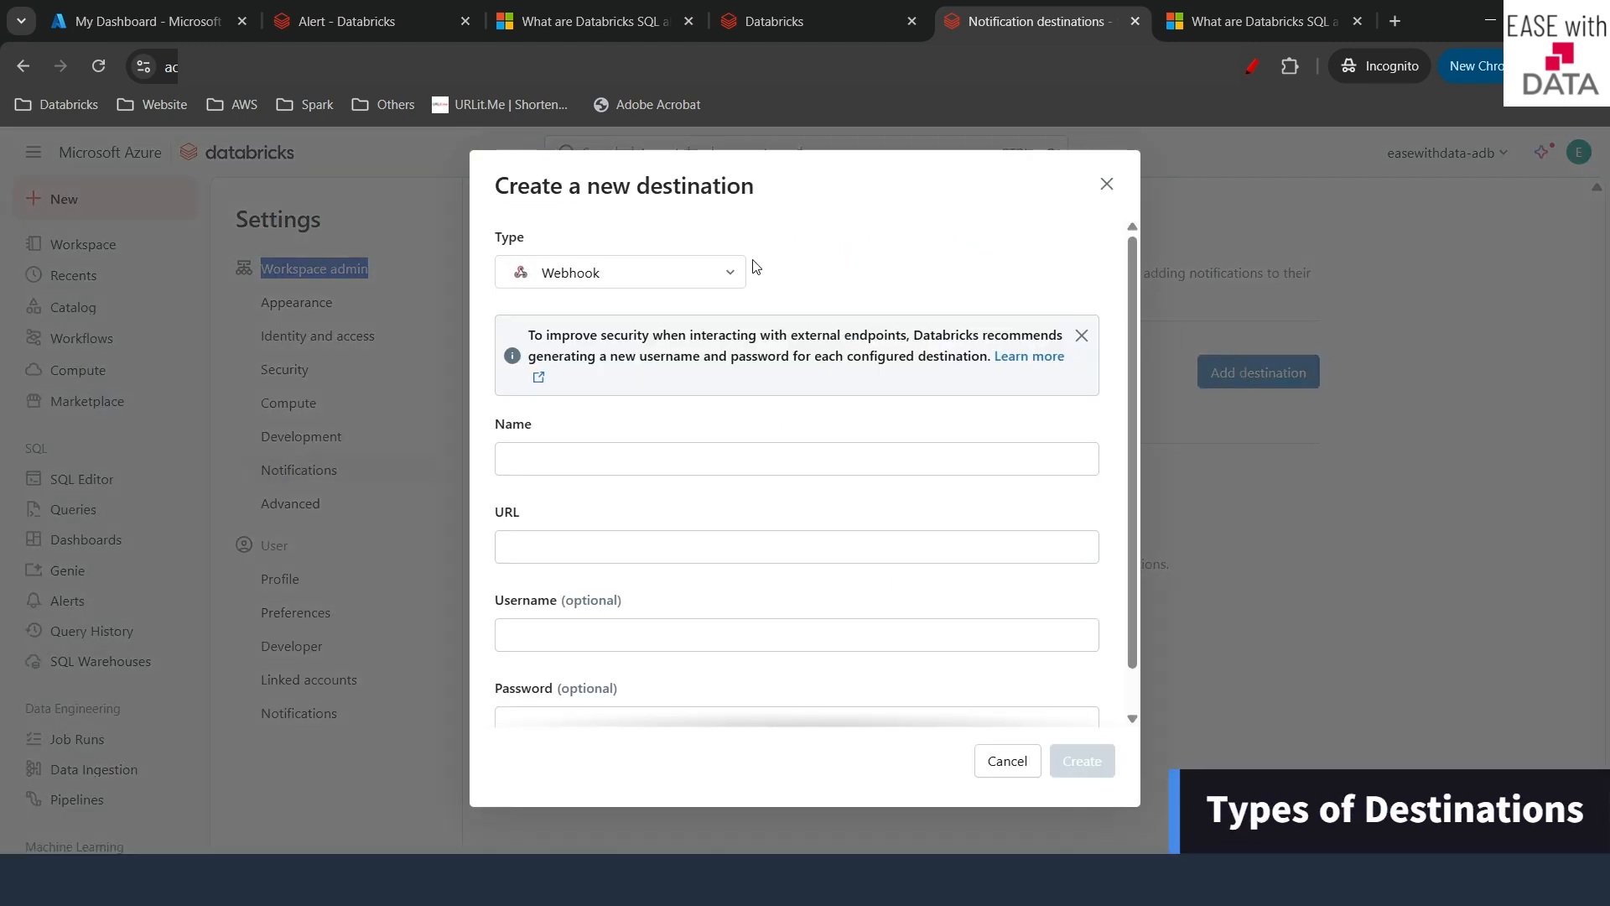
- Create an Email destination named 'Ease With Data Email Destination' with the team's e-mail address
click(644, 272)
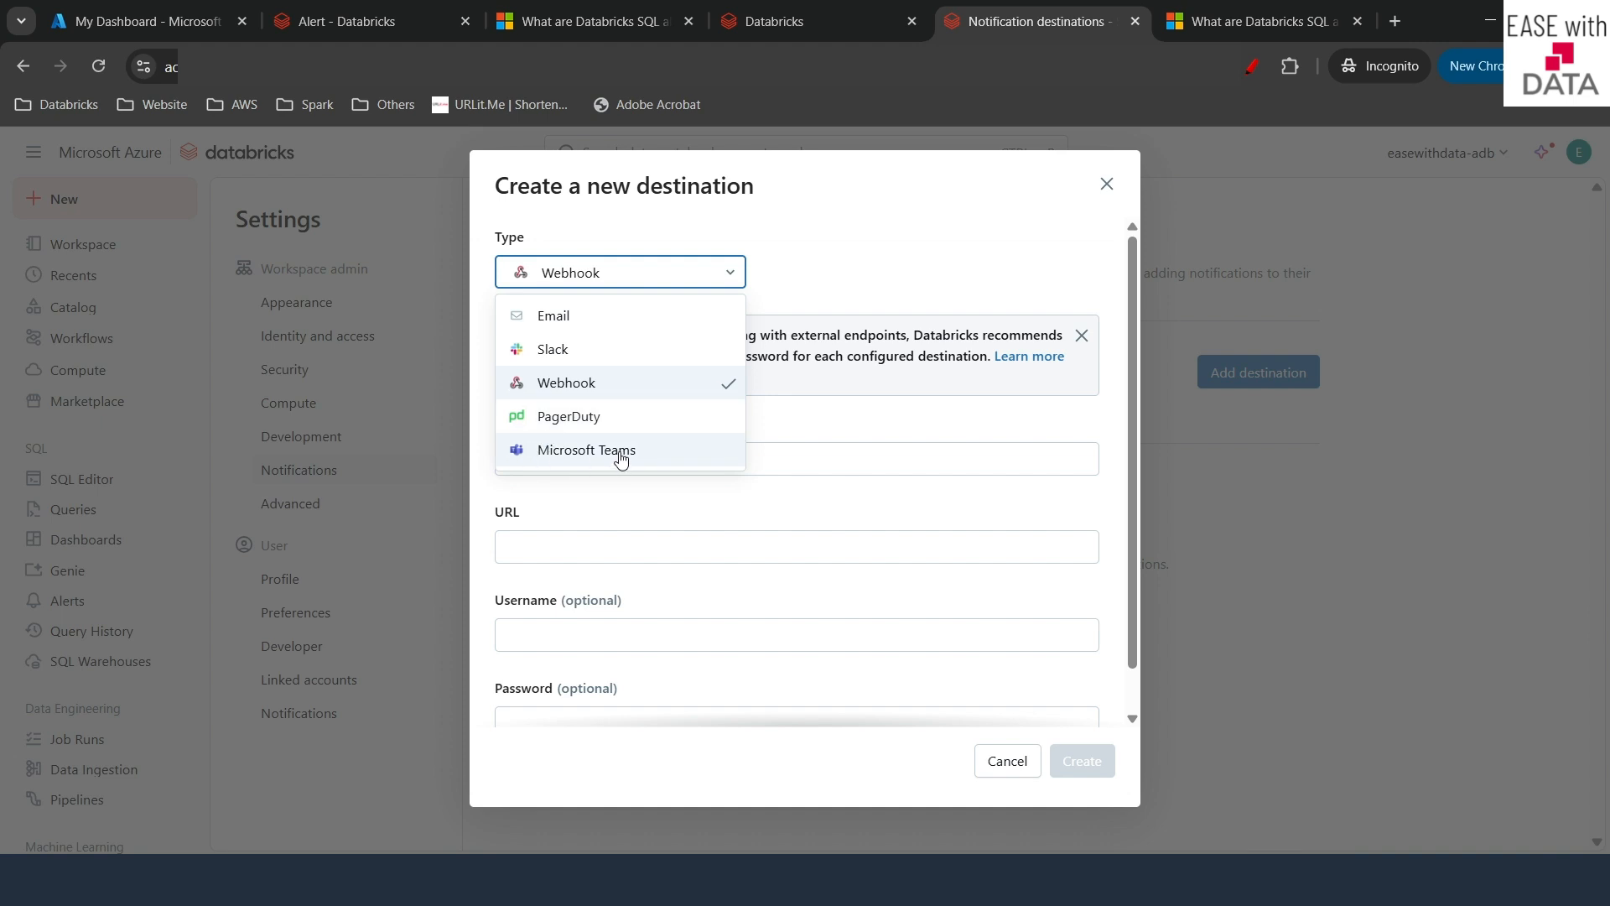
click(586, 318)
click(551, 472)
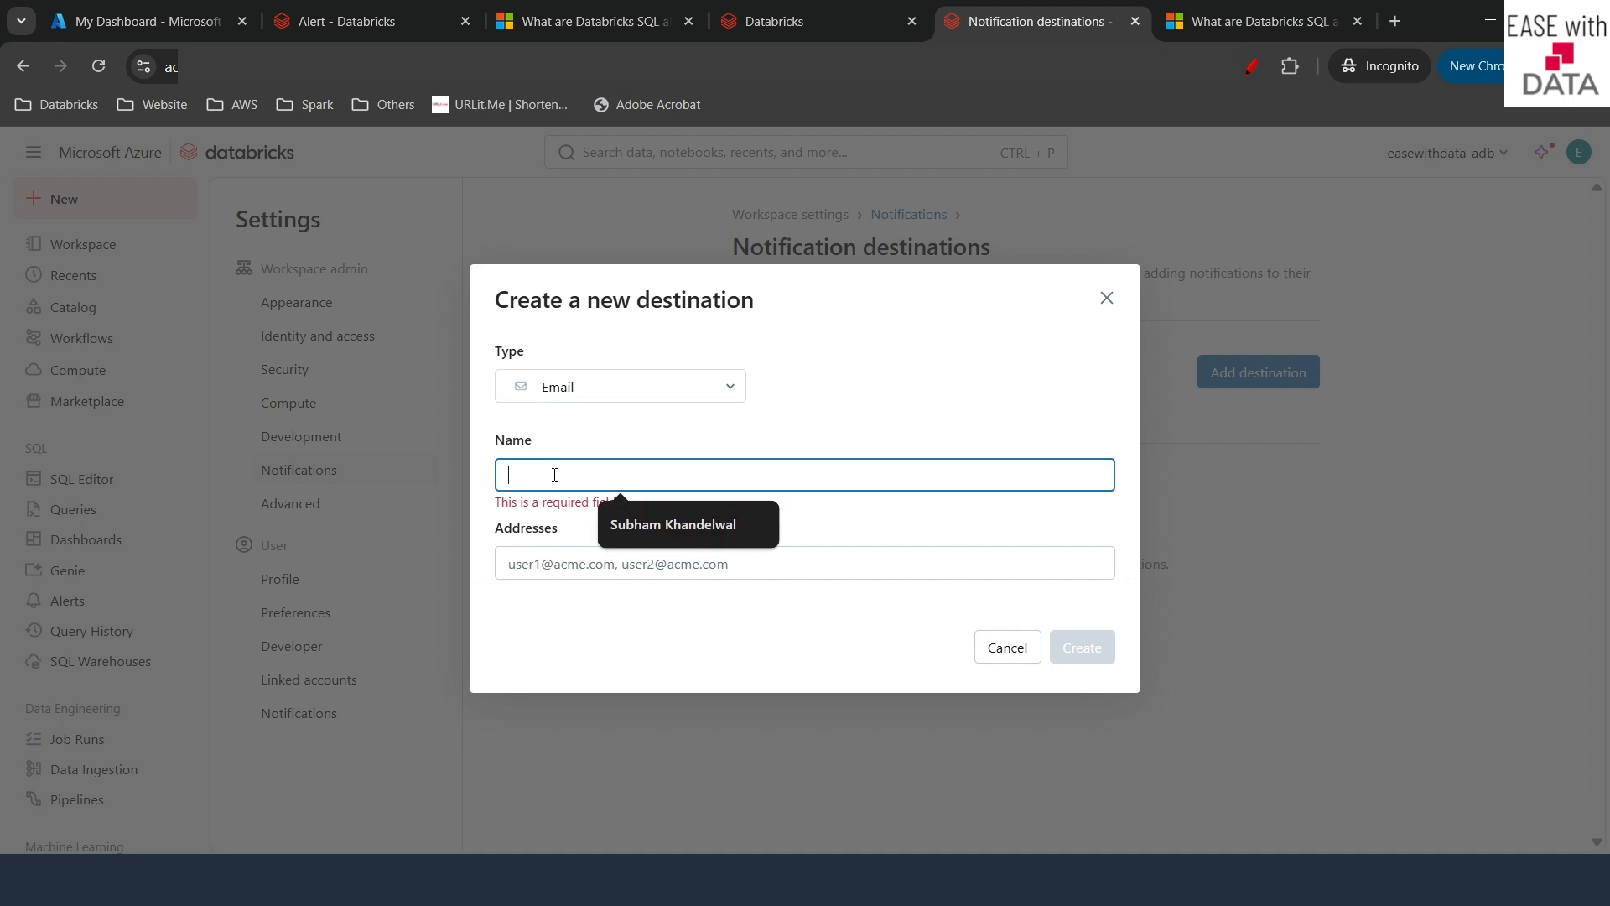
text(Ease)
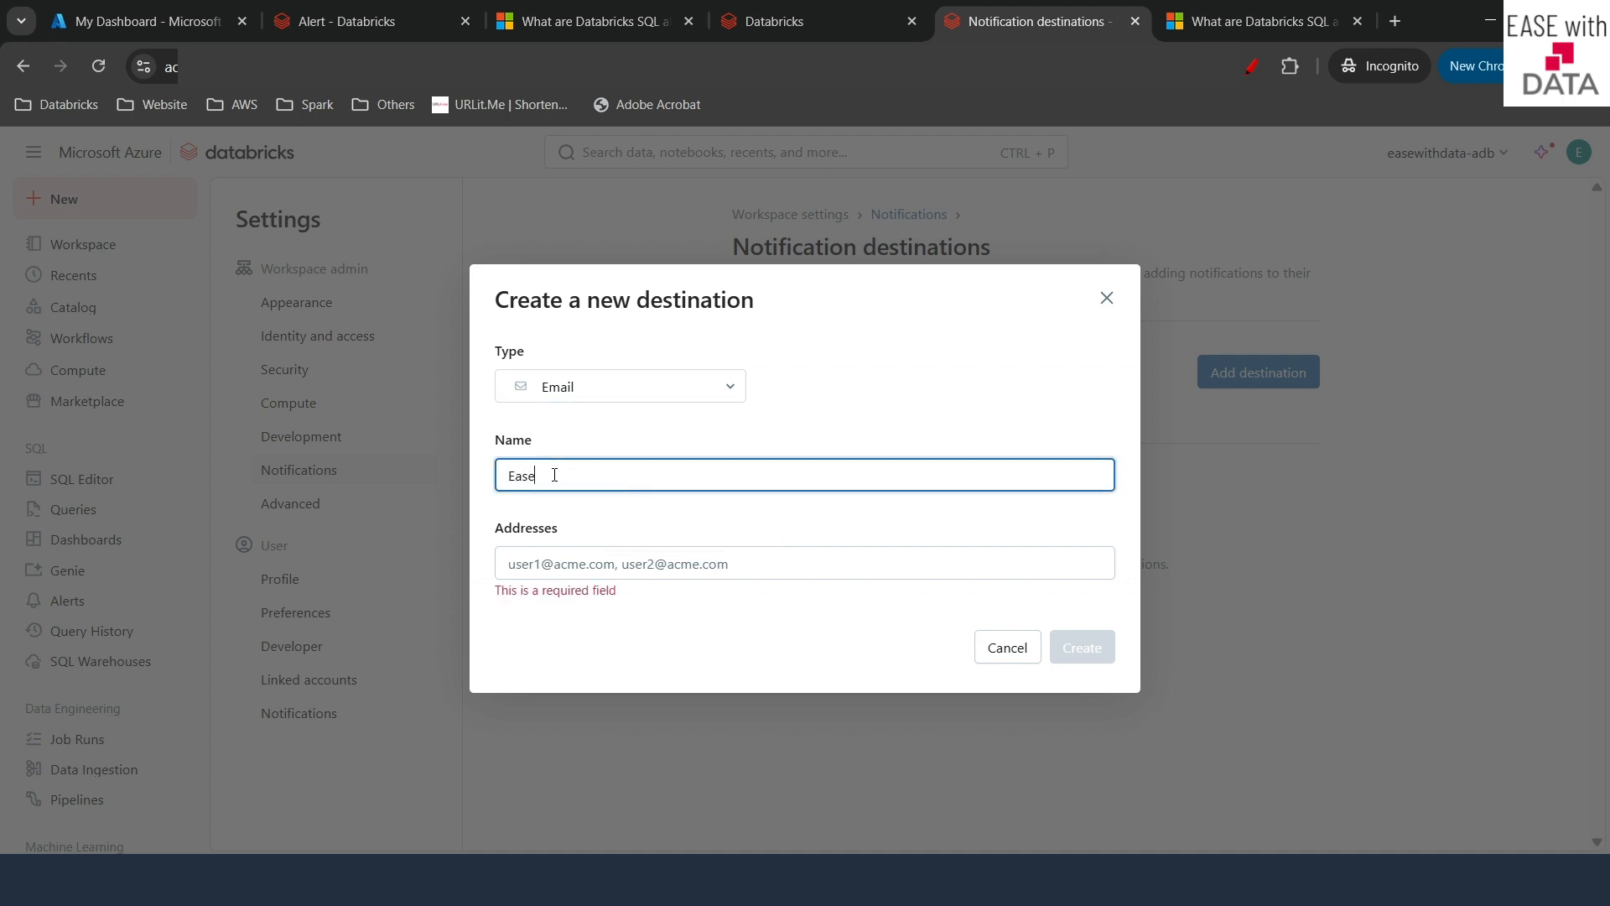
text( With Data Email Destinatop)
key(BackSpace)
text(ion)
click(536, 571)
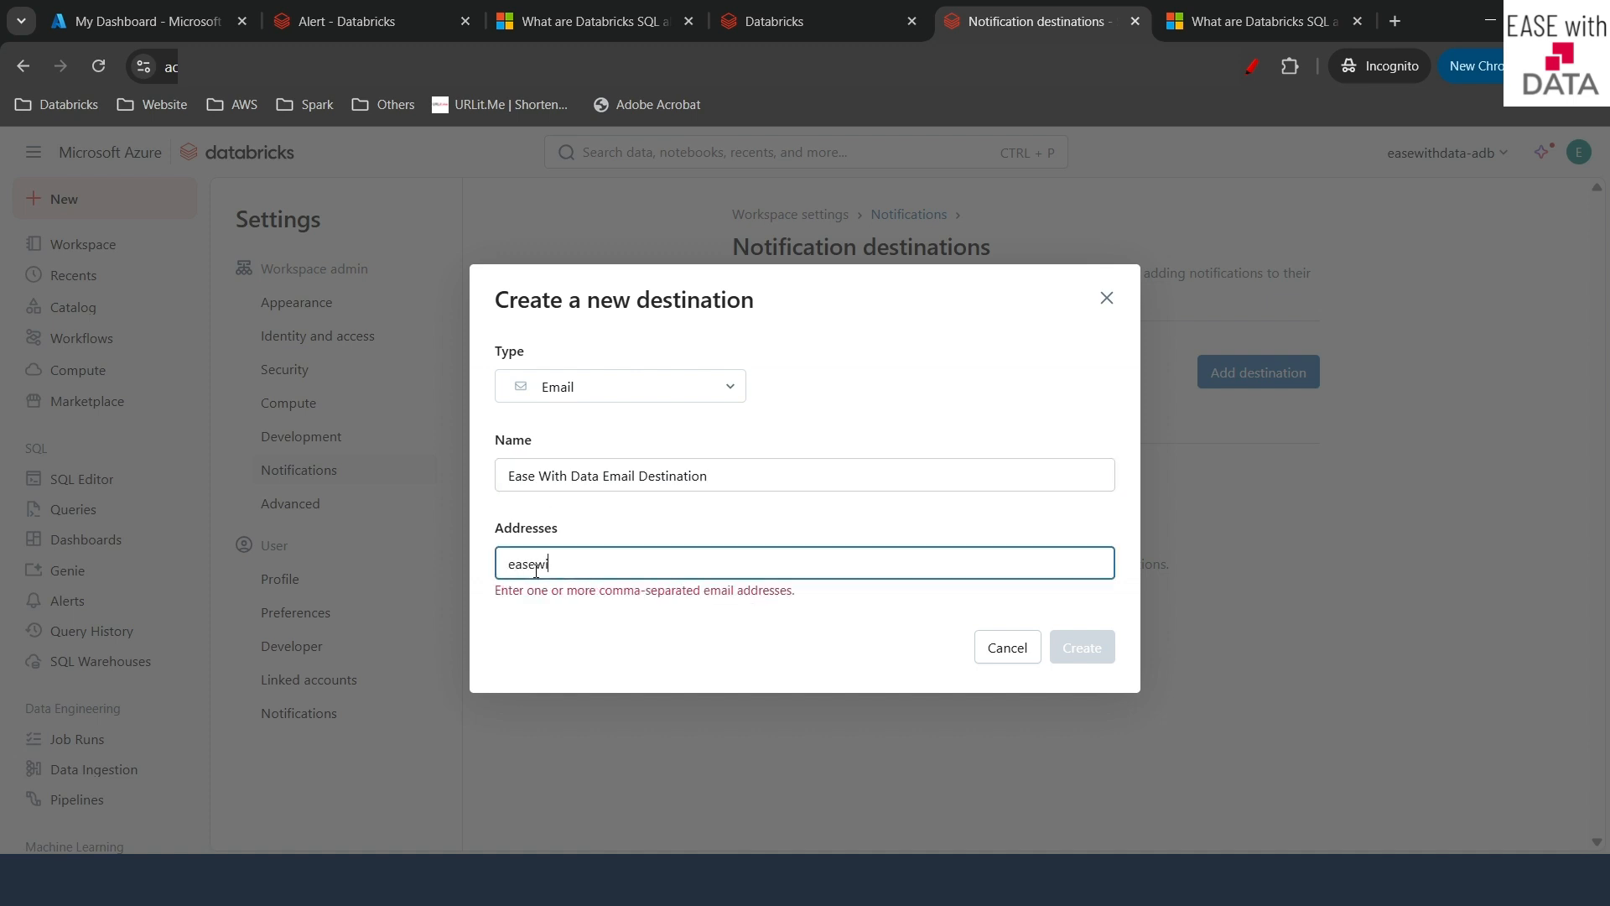
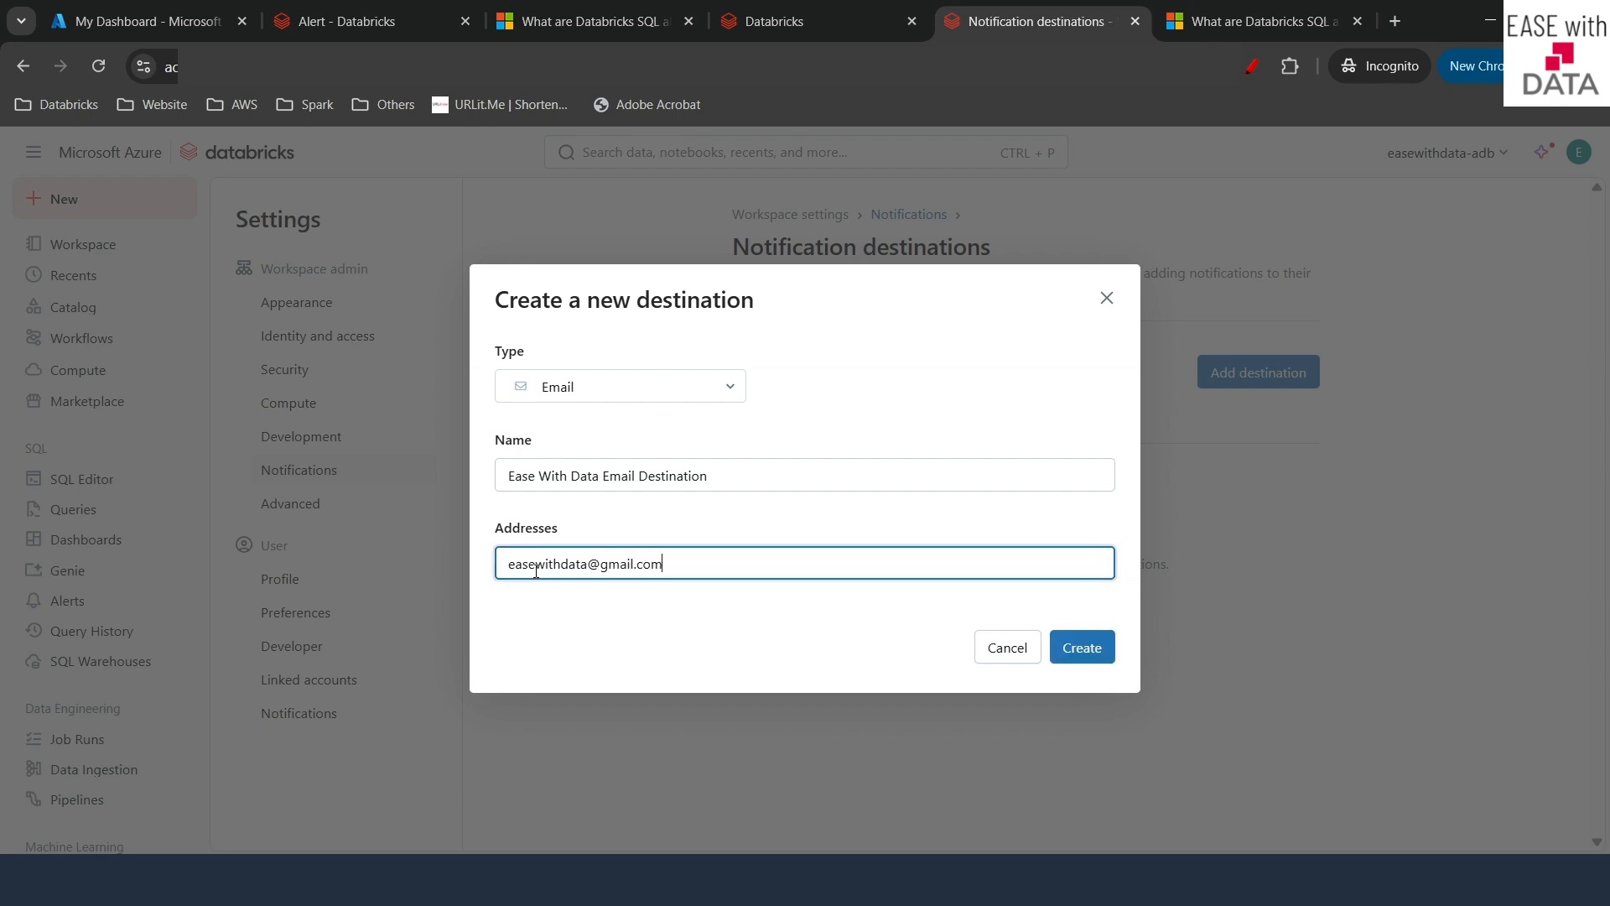
click(1109, 650)
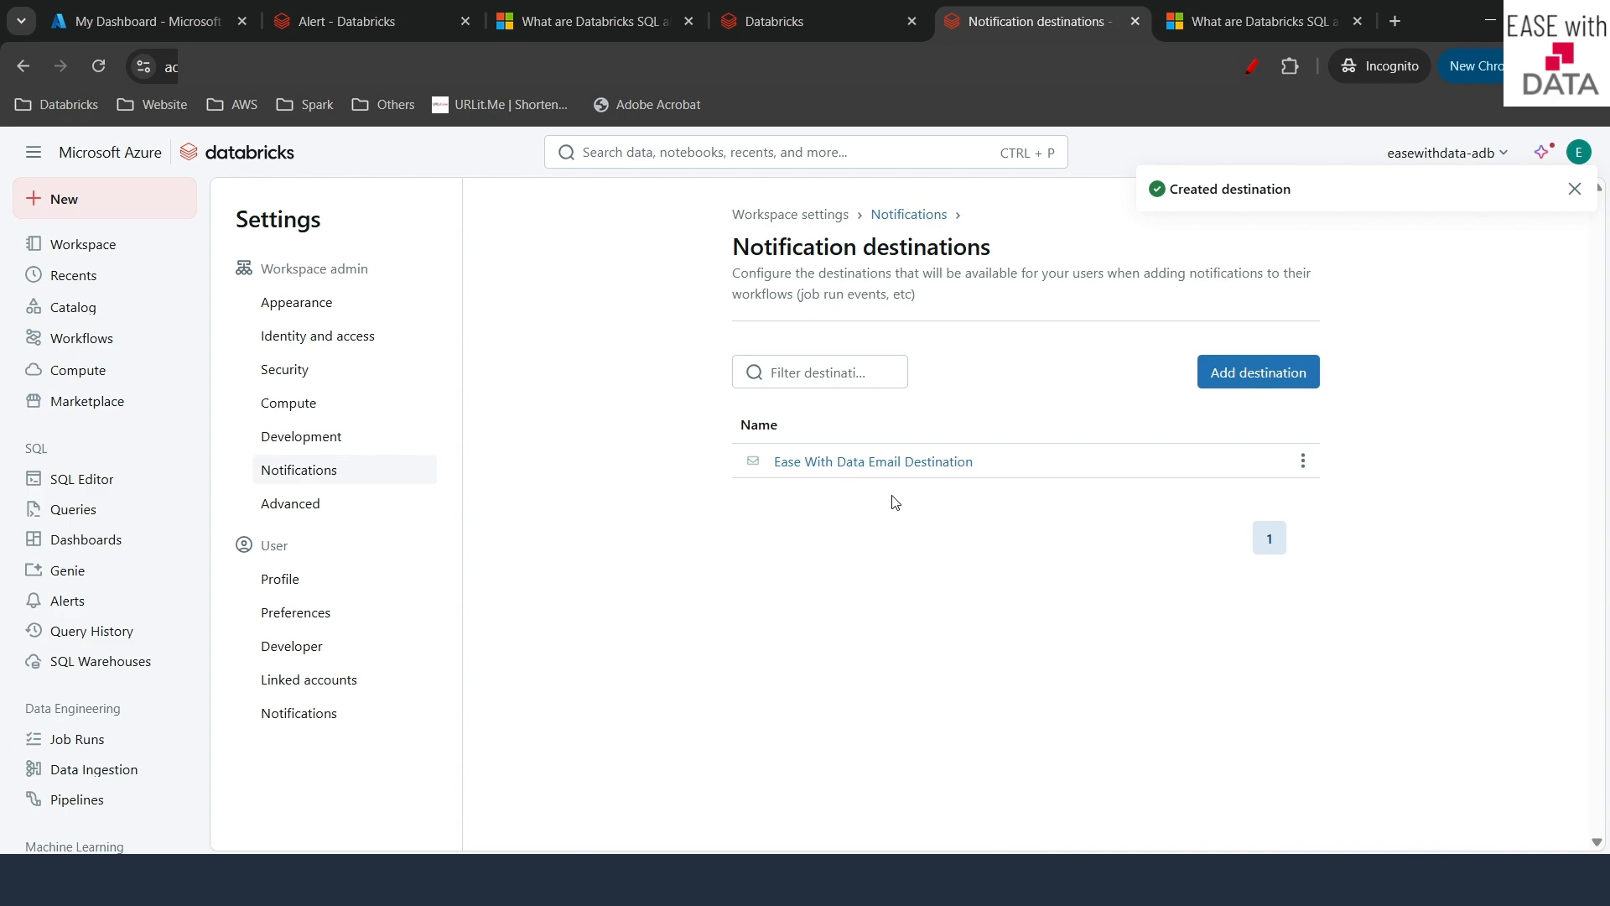
- Schedule the alert every 1 hour at 40 minutes past, UTC, notifying Ease With Data Email Destination
click(403, 10)
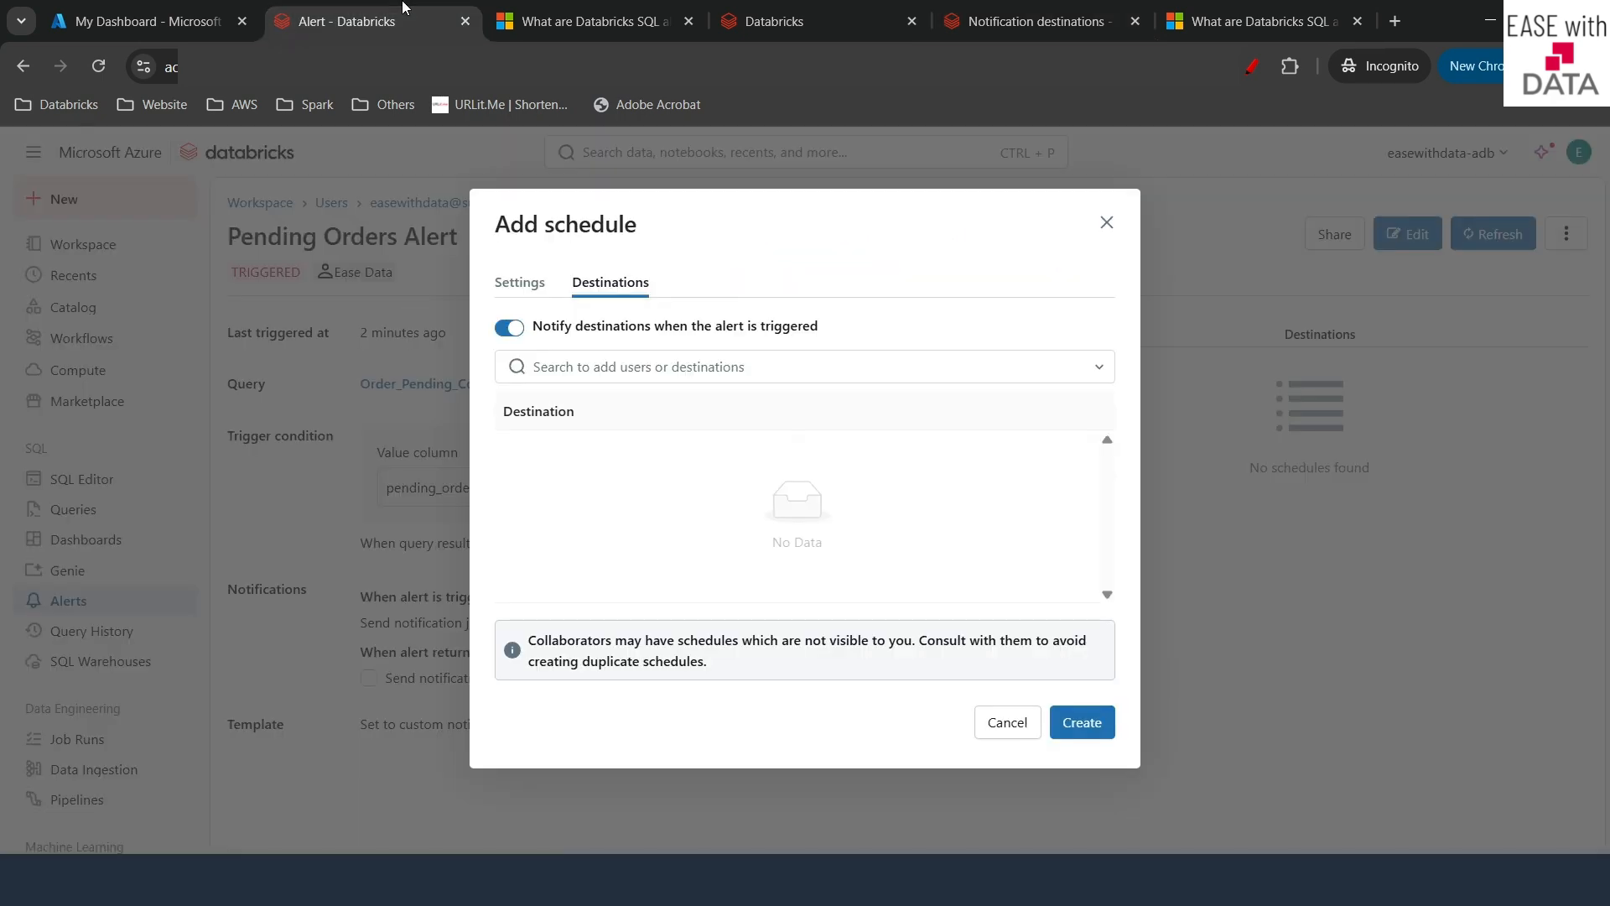
click(1105, 223)
click(1064, 548)
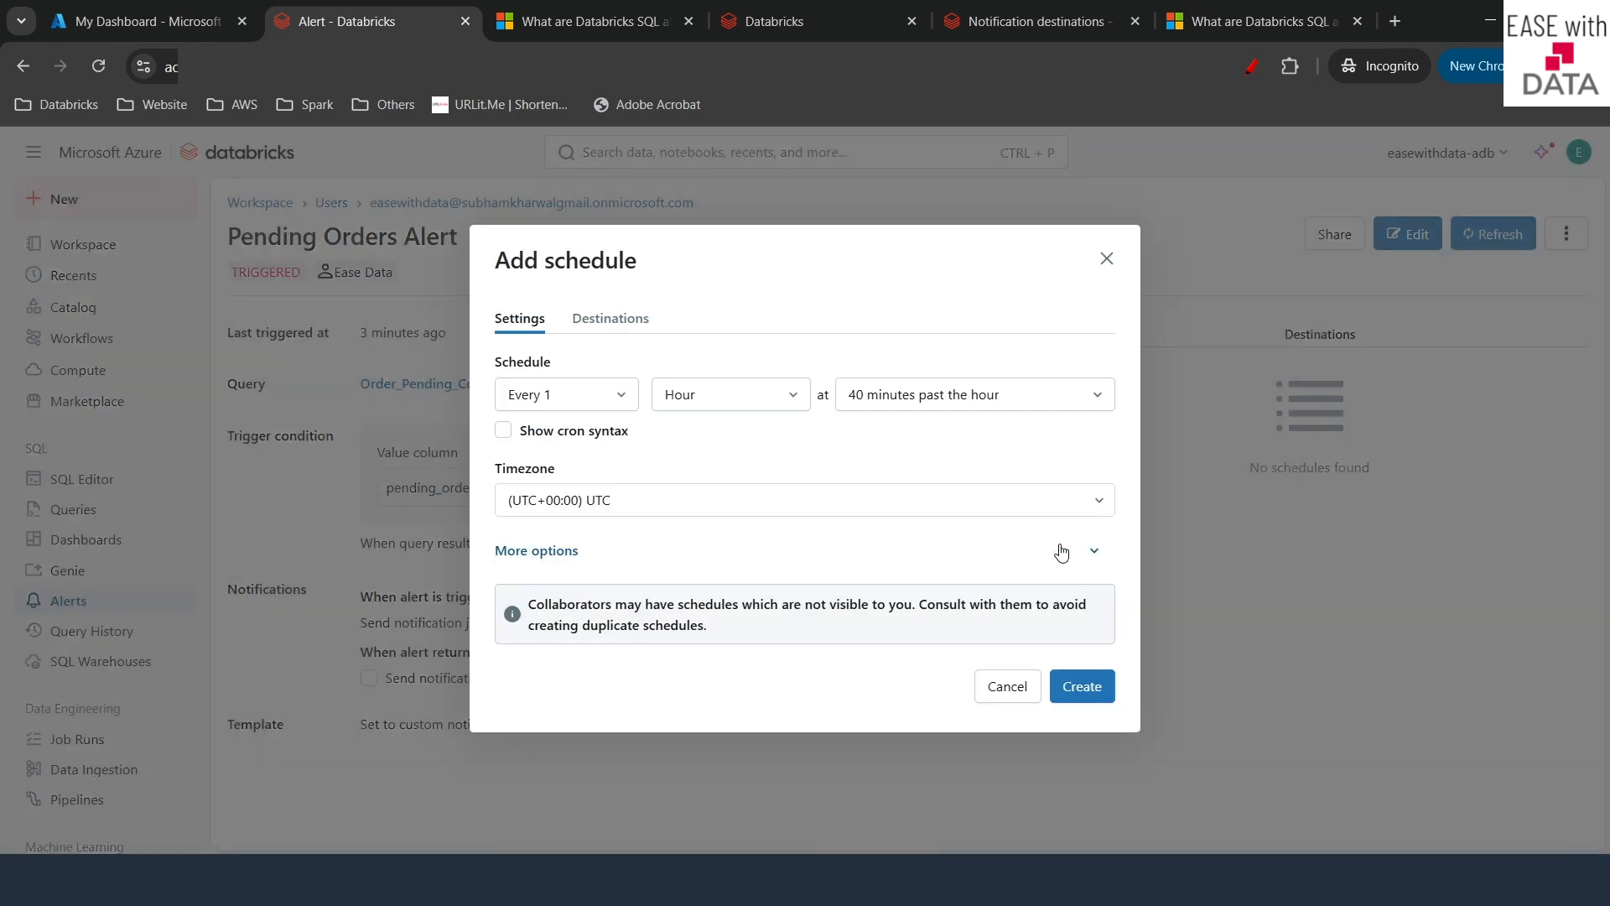
click(605, 320)
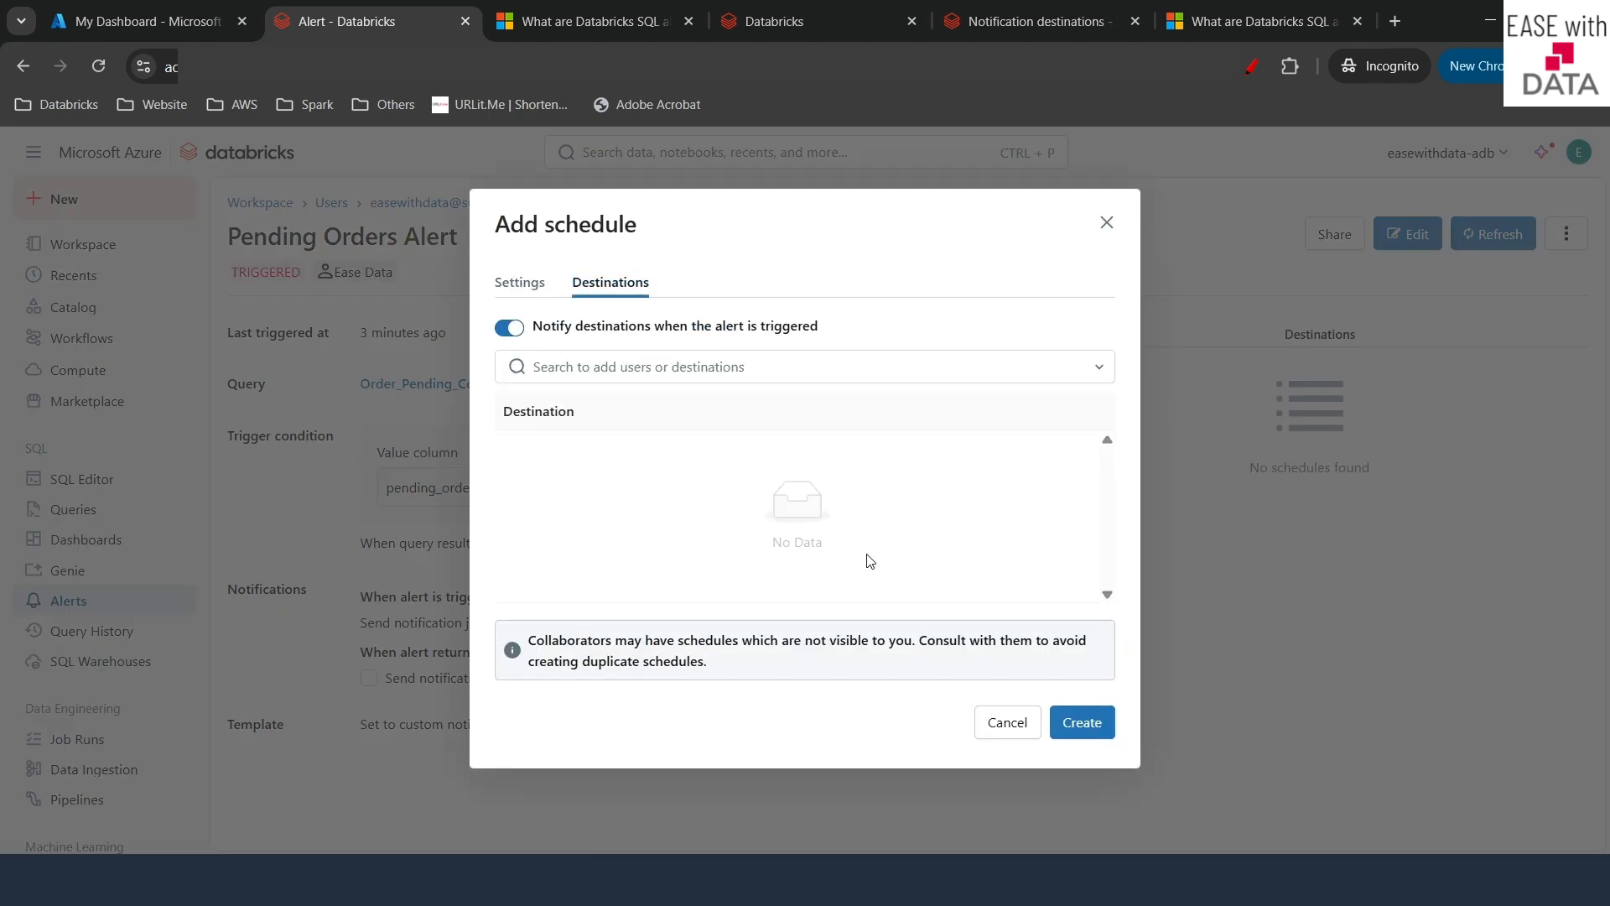
click(680, 369)
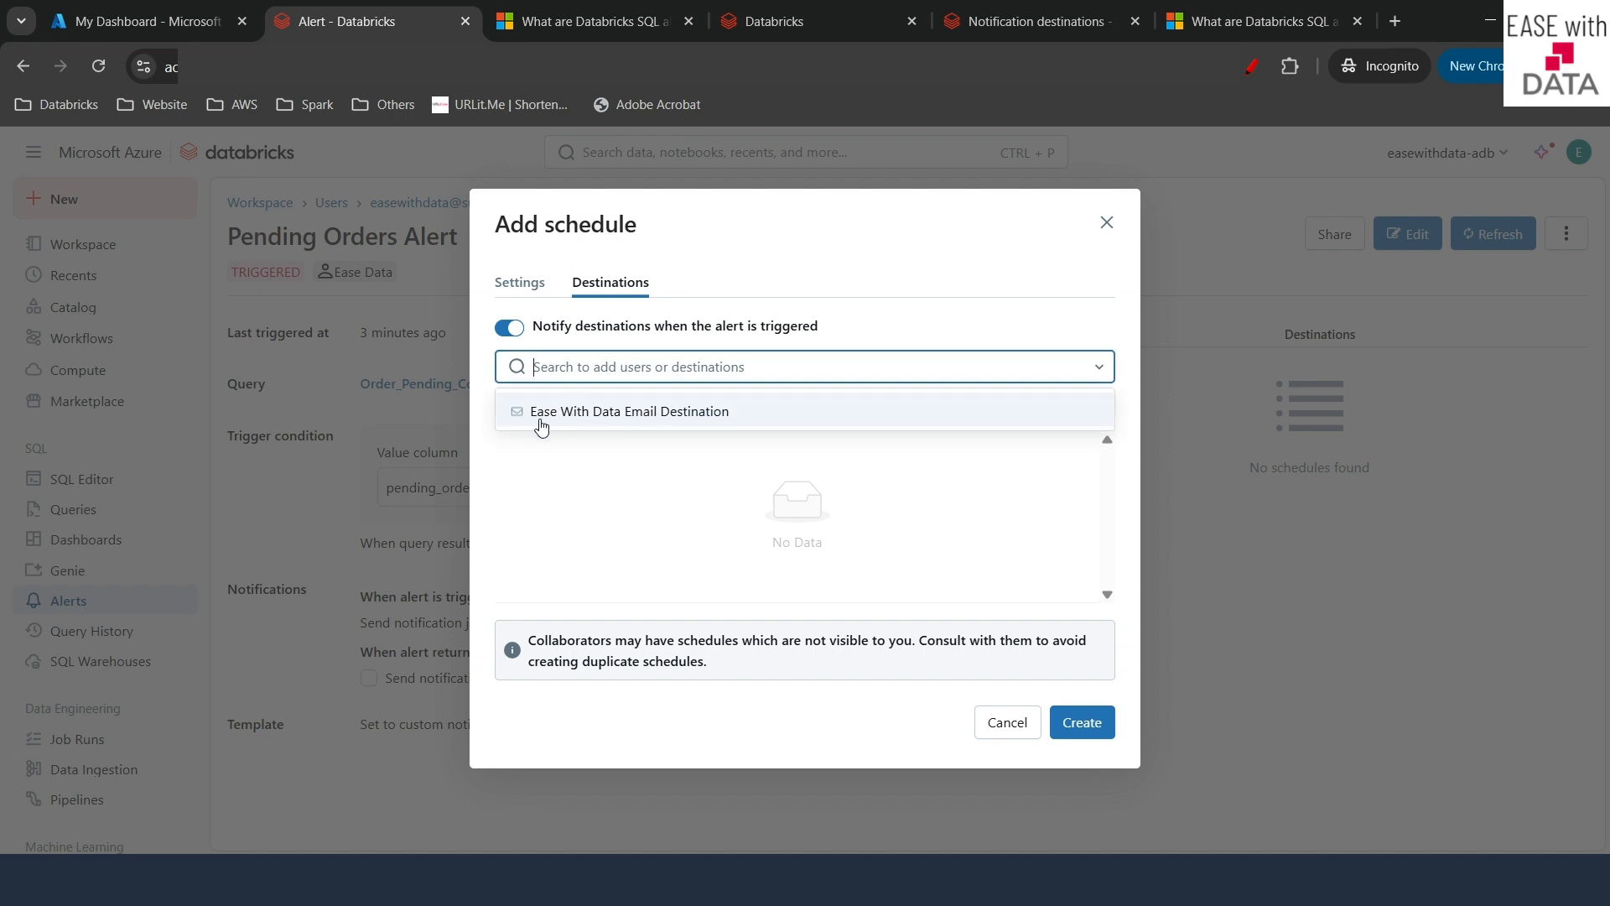
click(655, 412)
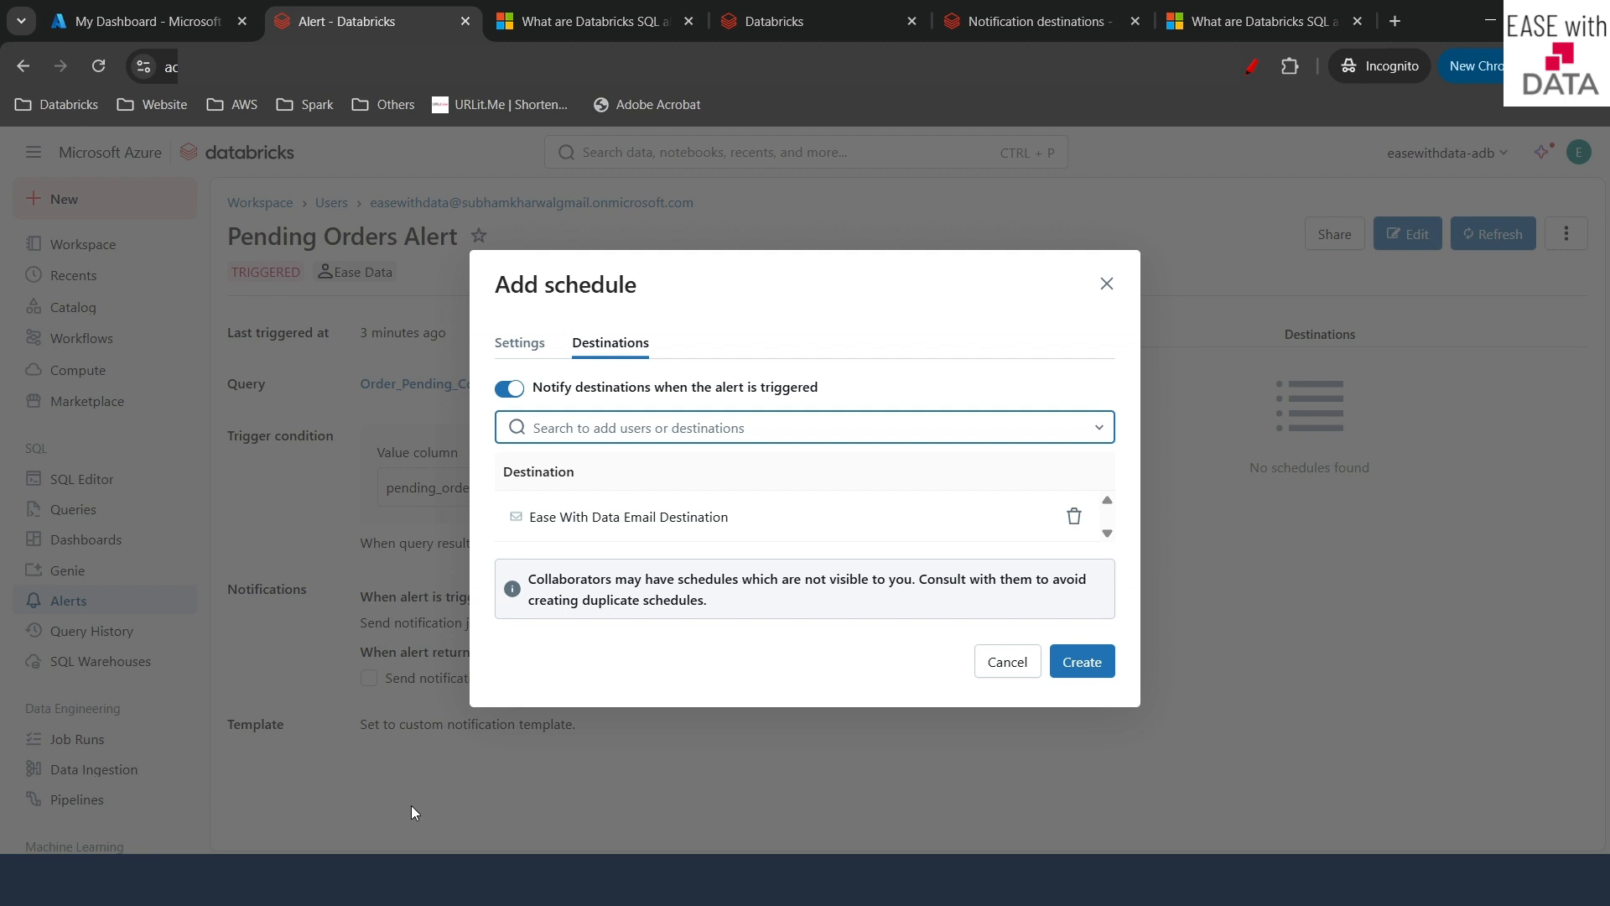
click(519, 343)
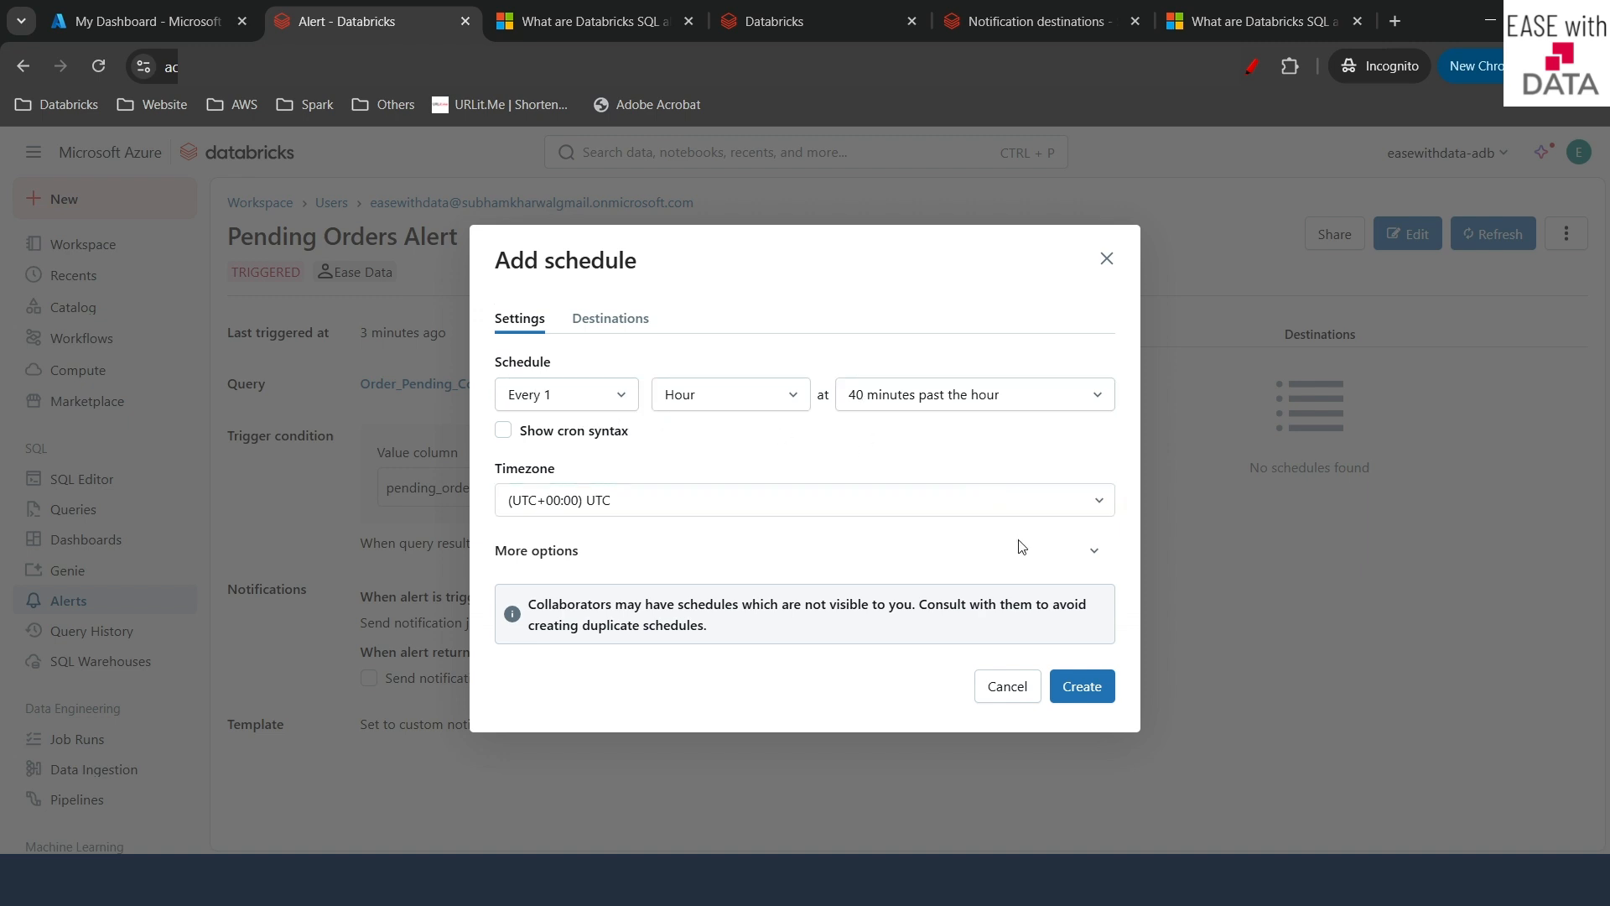
click(1074, 681)
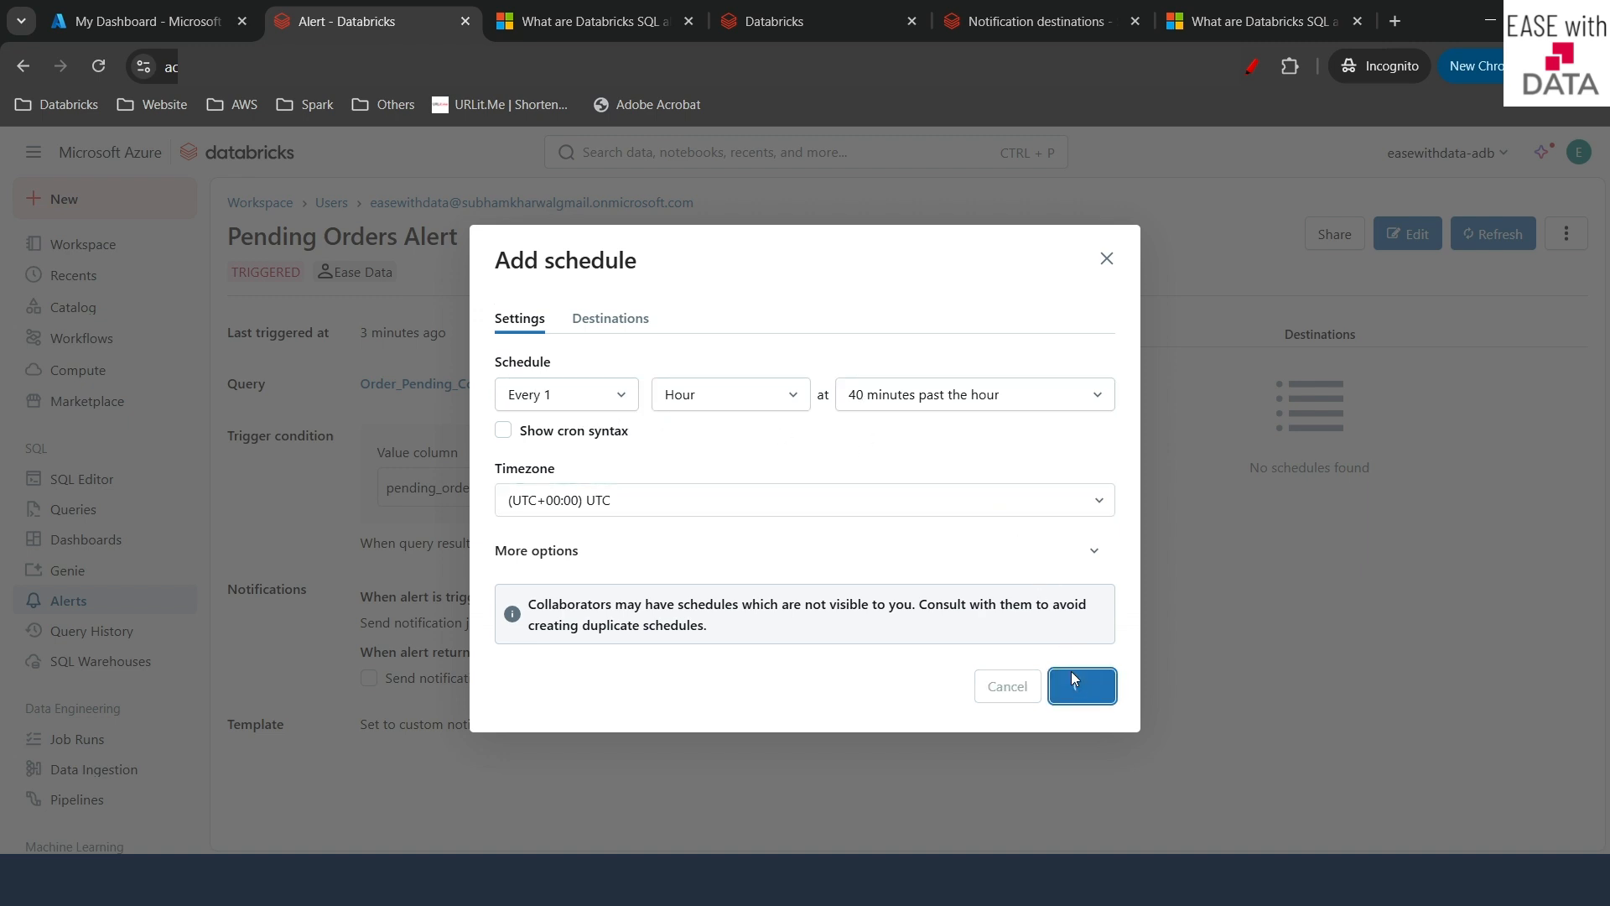